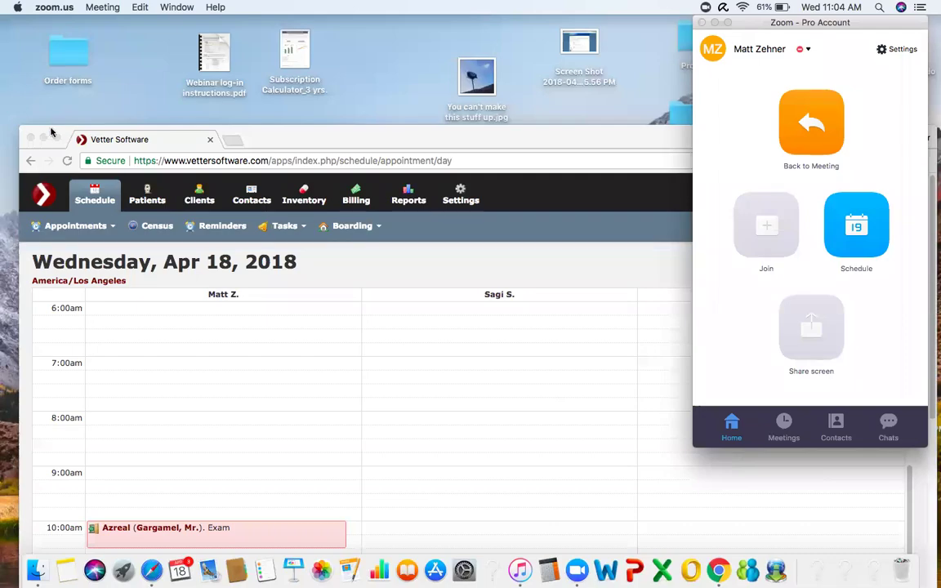
- Switch the Chrome window showing the Apr 18, 2018 schedule to full screen
left_click(54, 136)
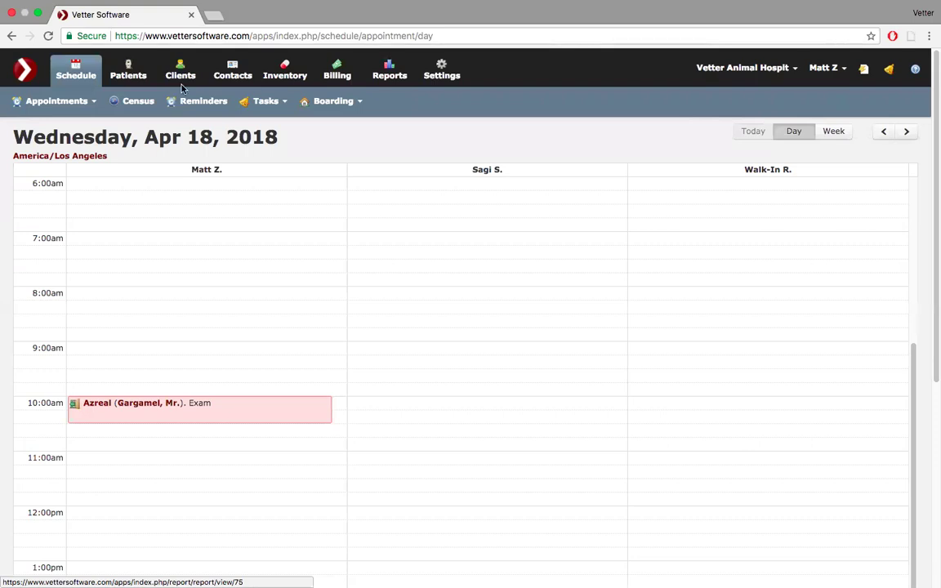
- Open the Billing Dashboard and look over its 30-day sales and payment charts and invoices list
left_click(335, 72)
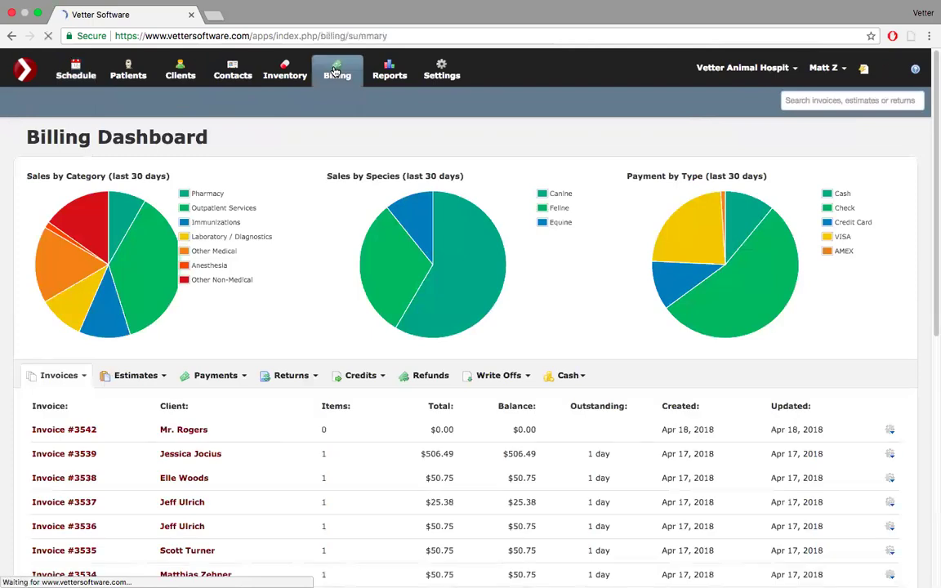
scroll(335, 72, "down", 1)
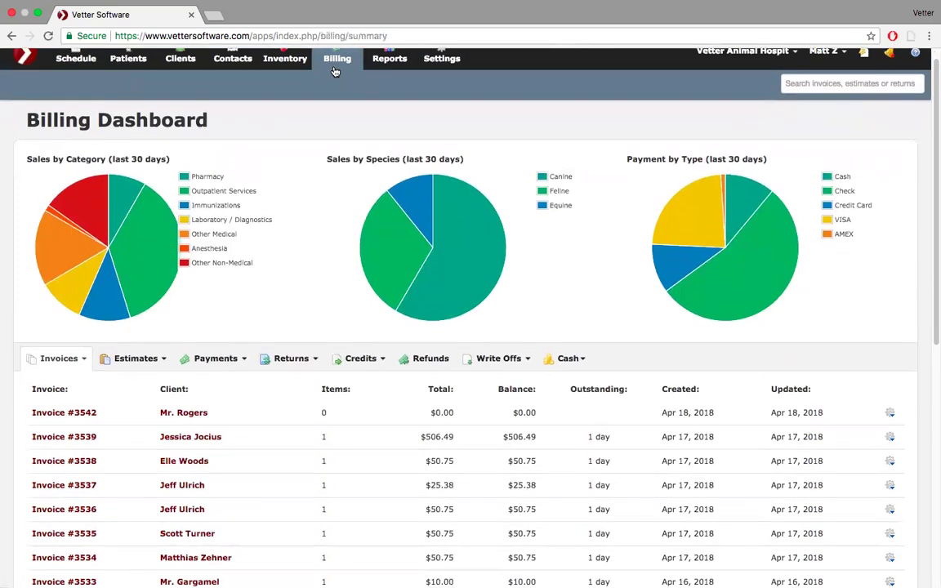
scroll(335, 72, "up", 1)
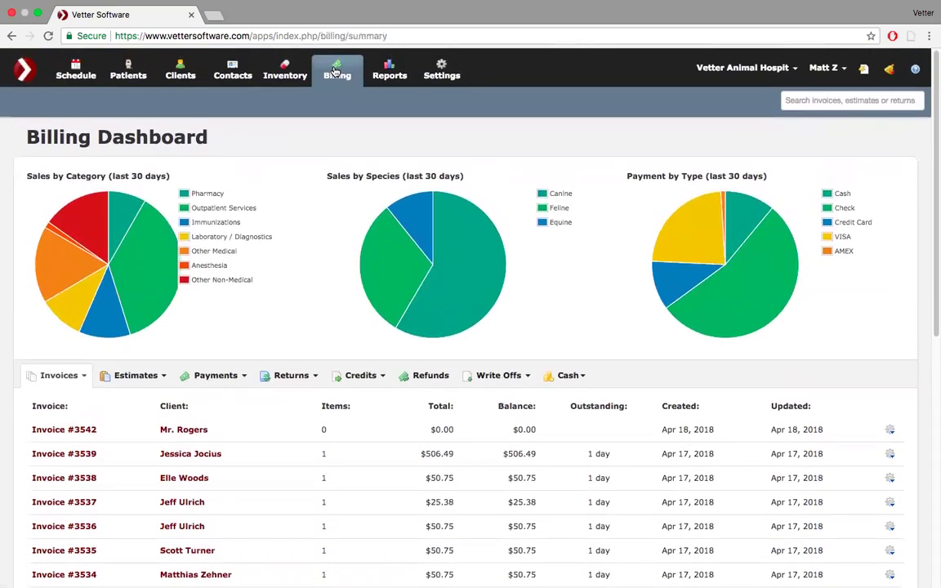
scroll(288, 183, "down", 3)
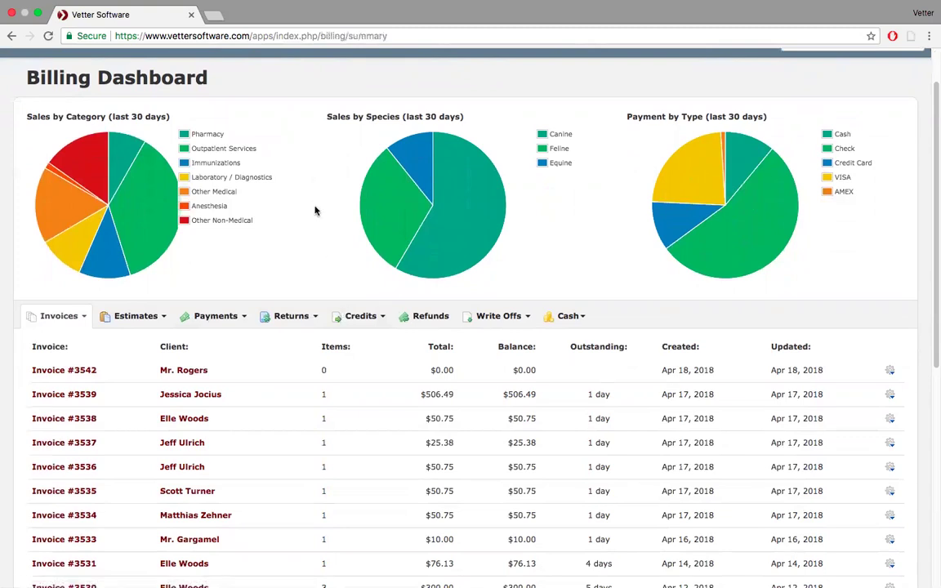
scroll(314, 211, "up", 2)
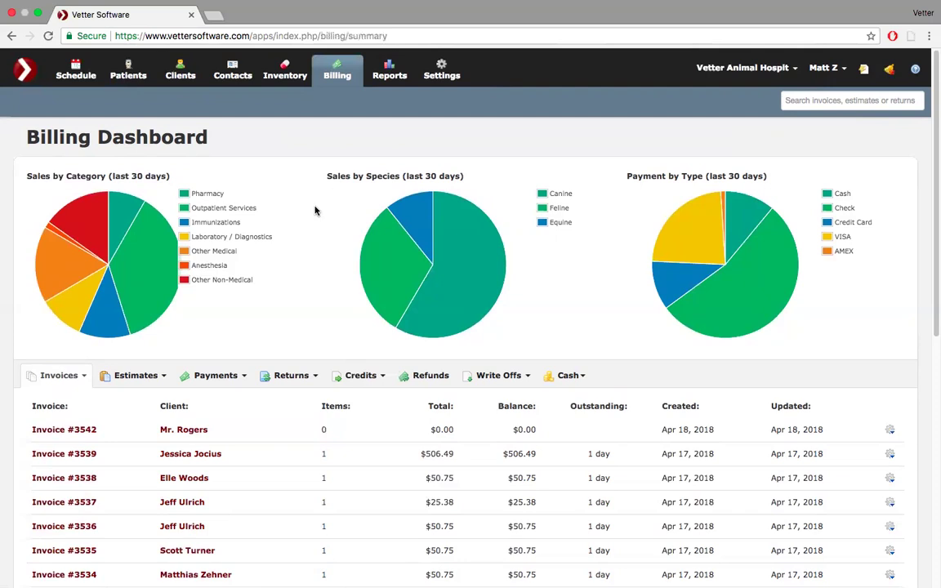
scroll(299, 274, "down", 1)
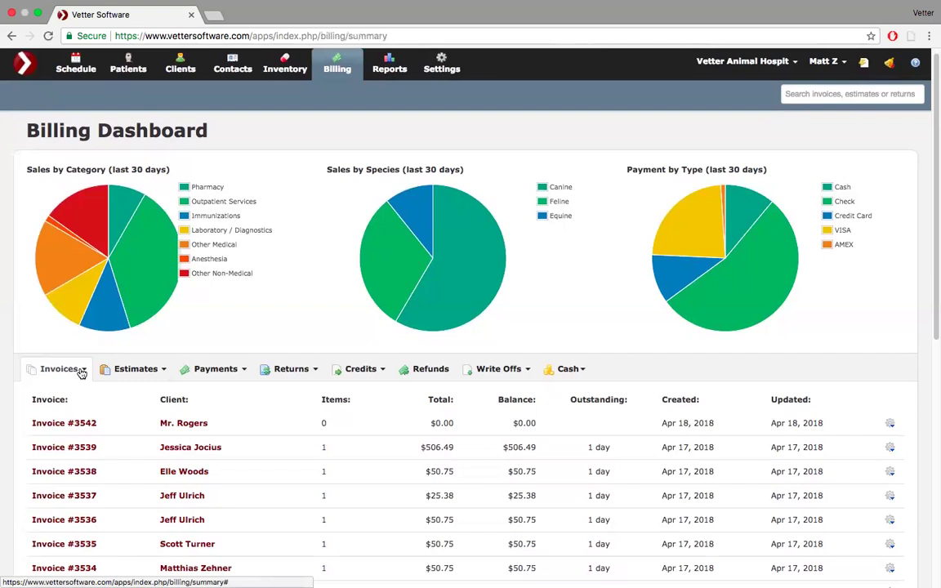
- Open and dismiss the Invoices menu, then open the Payments dropdown on the Billing Dashboard
left_click(81, 370)
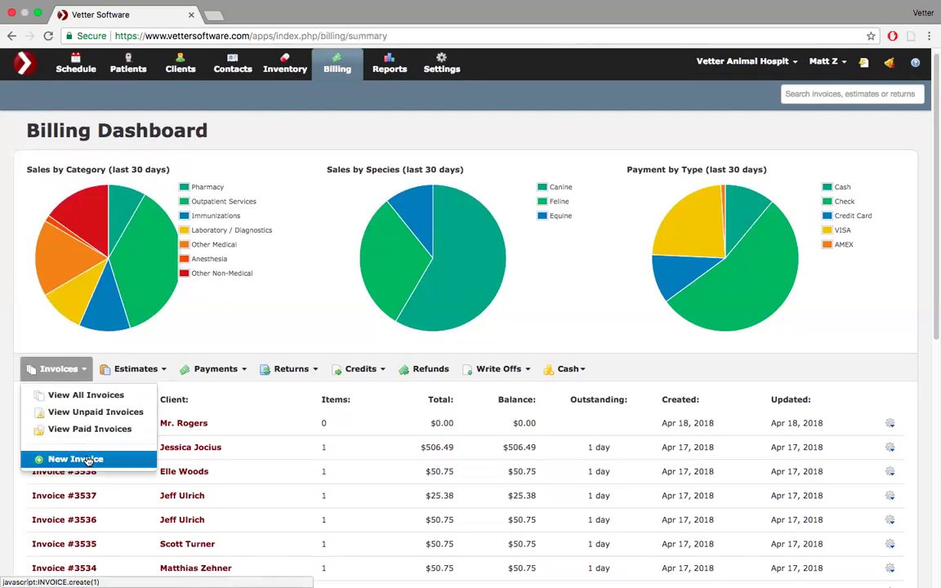
left_click(255, 128)
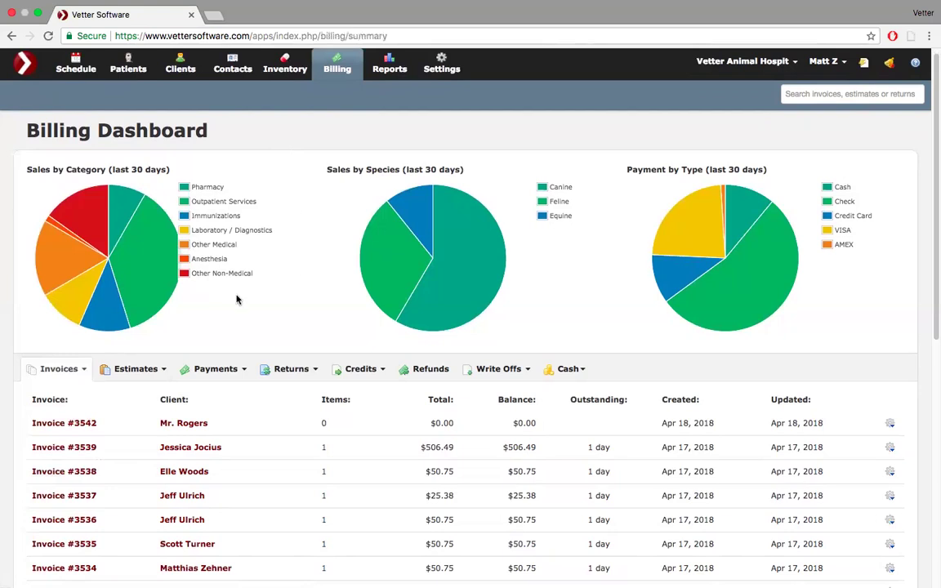
scroll(287, 232, "down", 2)
scroll(287, 232, "up", 2)
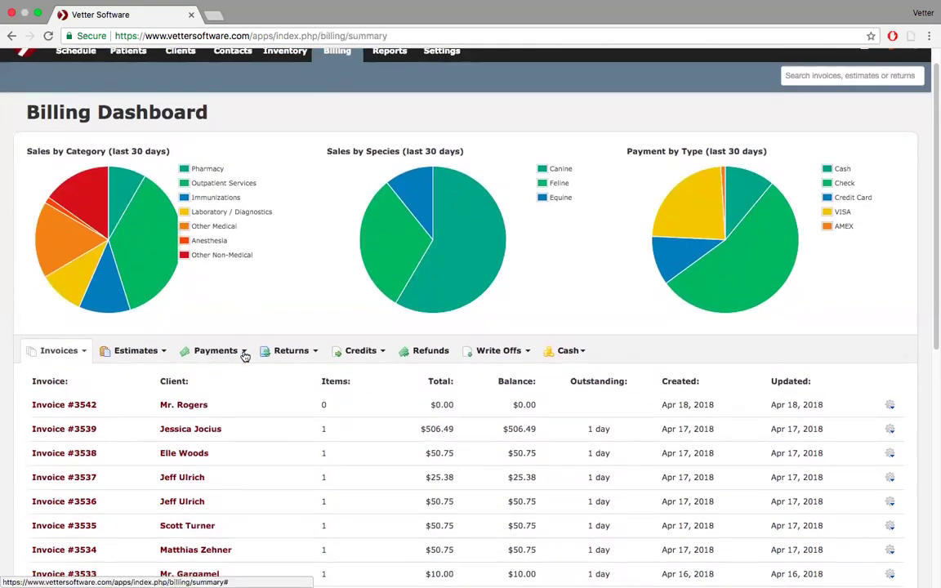
left_click(244, 353)
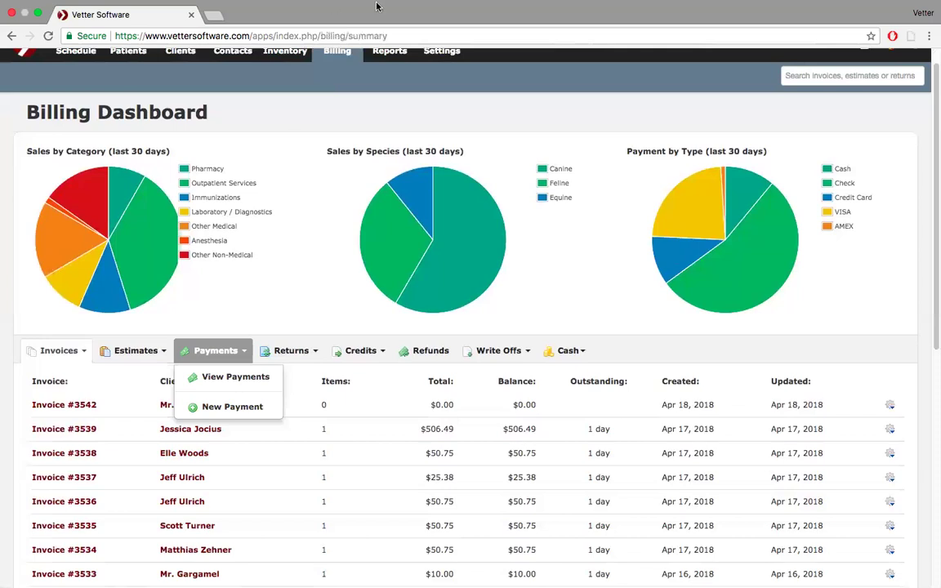
- Take Chrome out of full screen and put it back into full screen
mouse_move(350, 3)
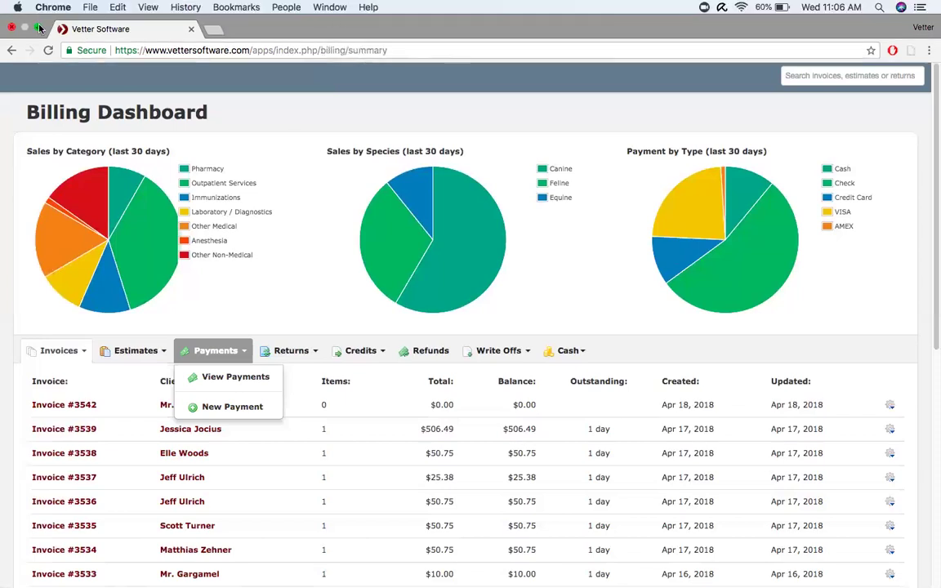
left_click(38, 27)
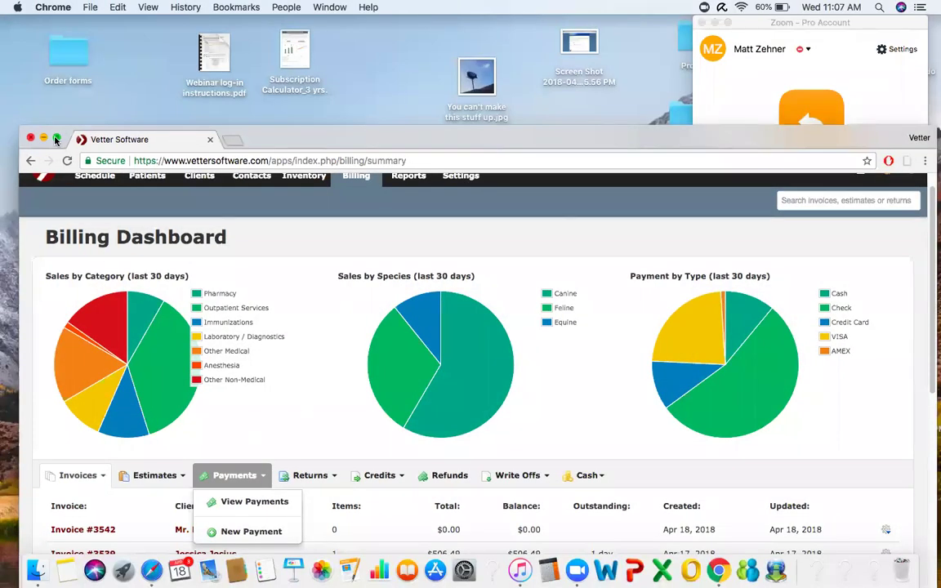
left_click(56, 139)
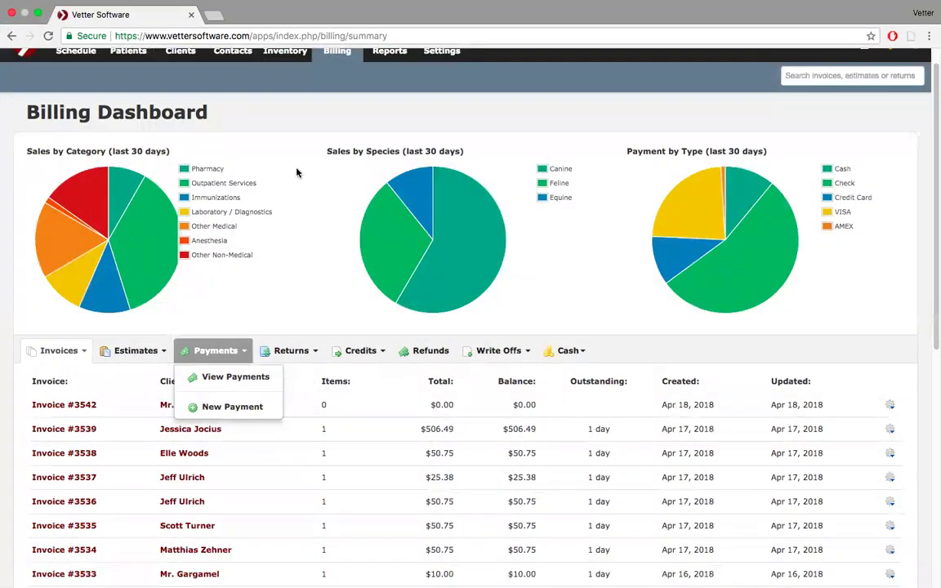
- Close the Payments menu and open the Invoices dropdown
left_click(296, 147)
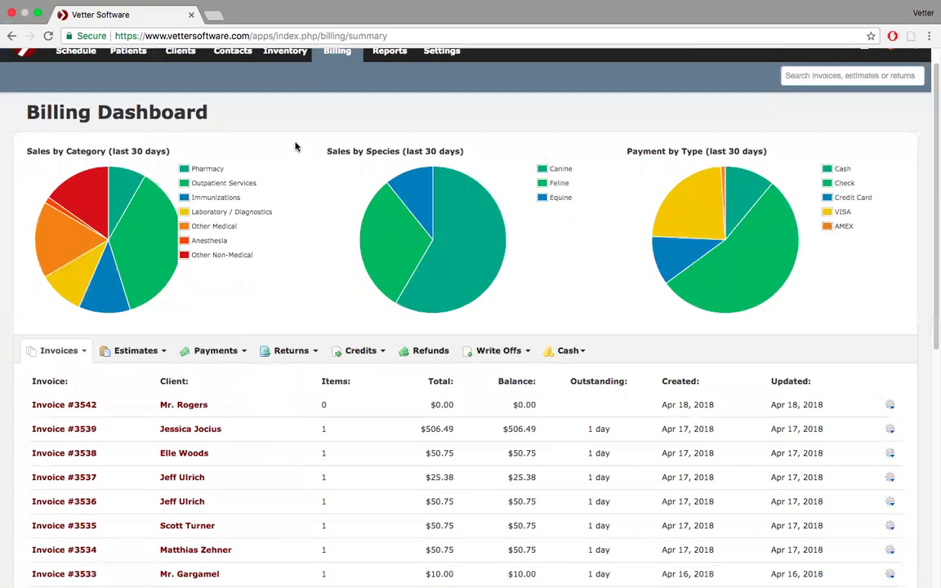
scroll(296, 146, "up", 1)
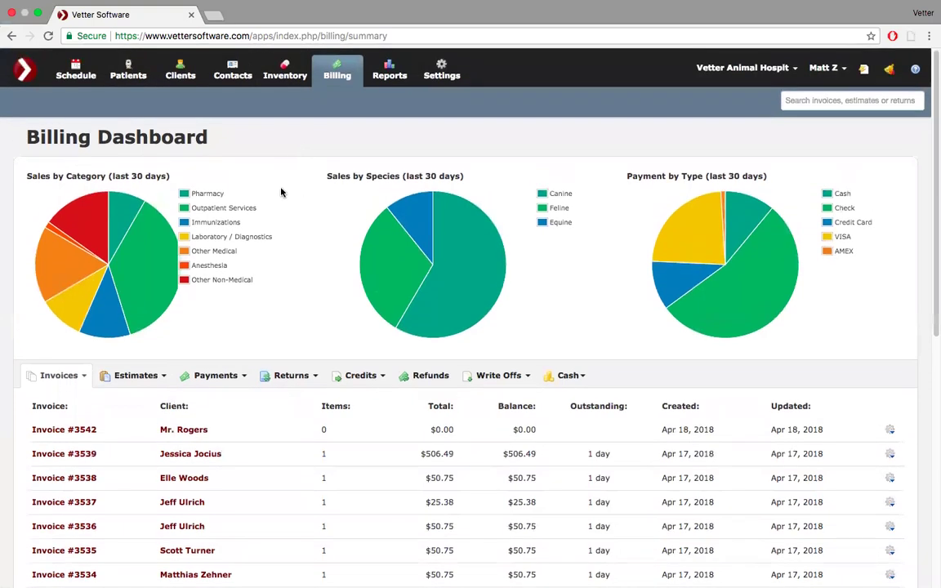
scroll(281, 192, "down", 4)
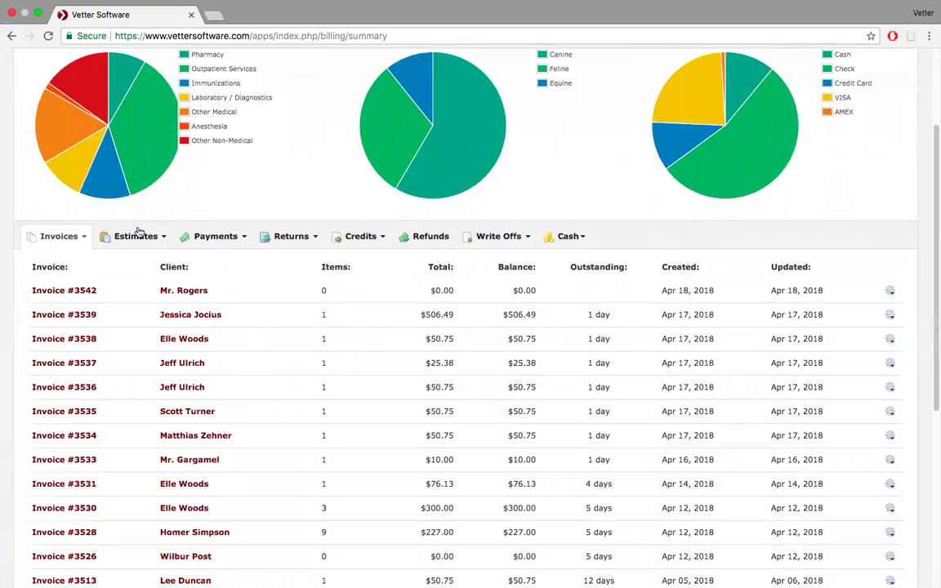
left_click(86, 236)
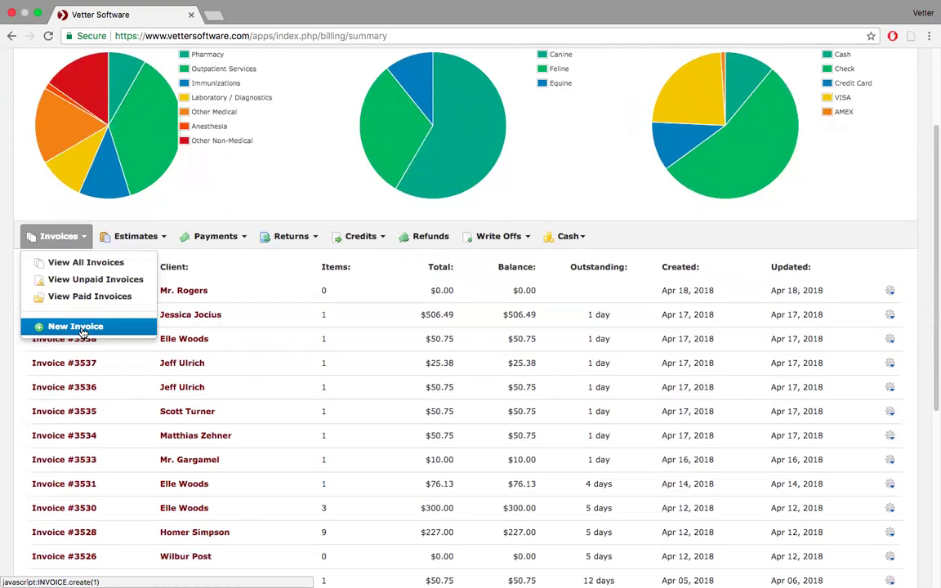
- Start a new invoice, picking a client and the pet Rocco from autocomplete
left_click(81, 327)
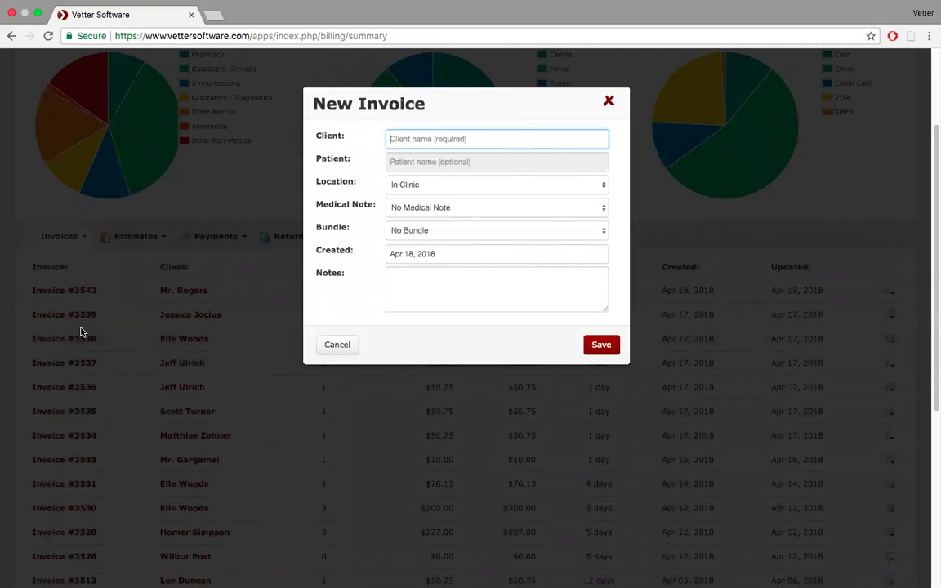
type("Hom")
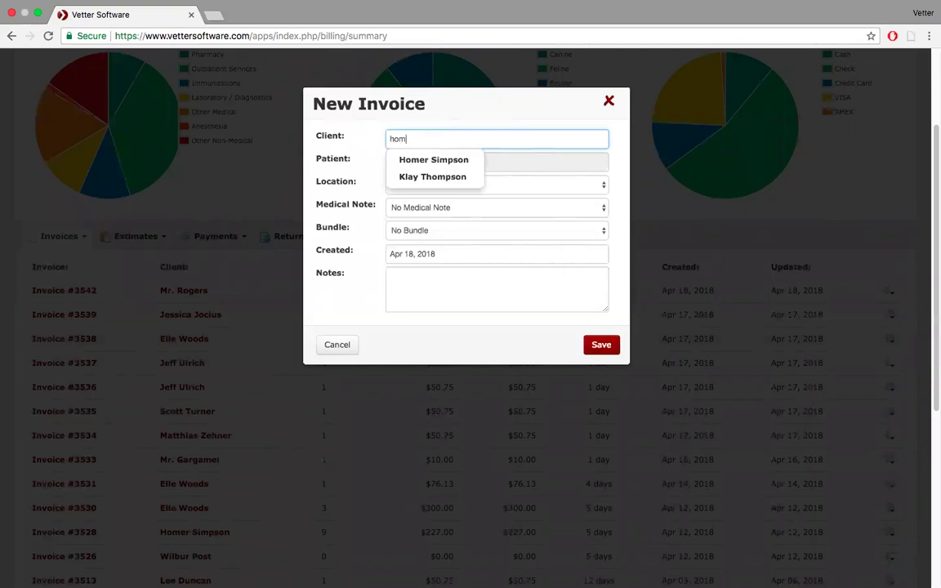
key("Down")
key("Return")
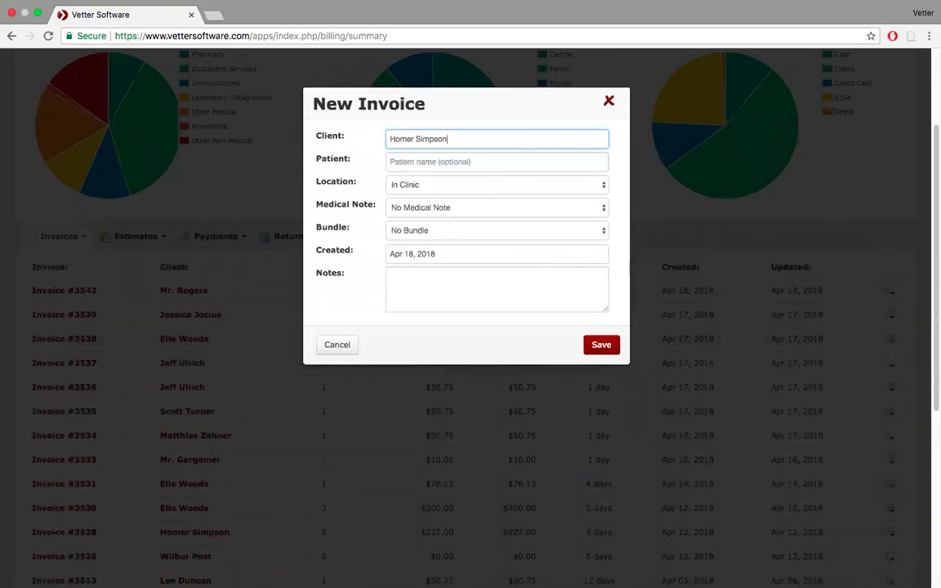
key("alt+shift+Left")
key("alt+shift+Left")
type("Ho")
key("BackSpace")
key("BackSpace")
type("Klay")
left_click(427, 154)
left_click(419, 159)
left_click(416, 185)
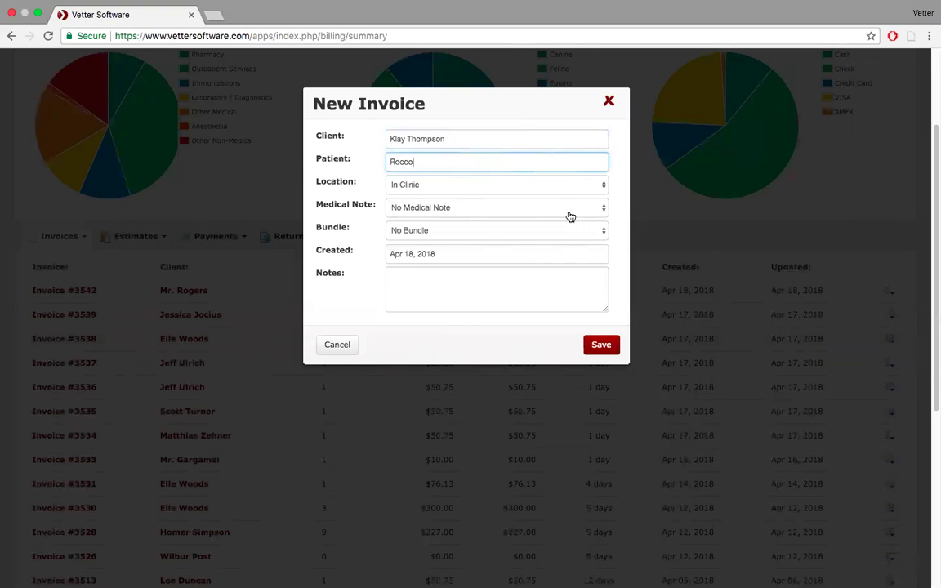
- Replace the client with another matching client and set the patient to Santa's Little Helper
left_click(601, 211)
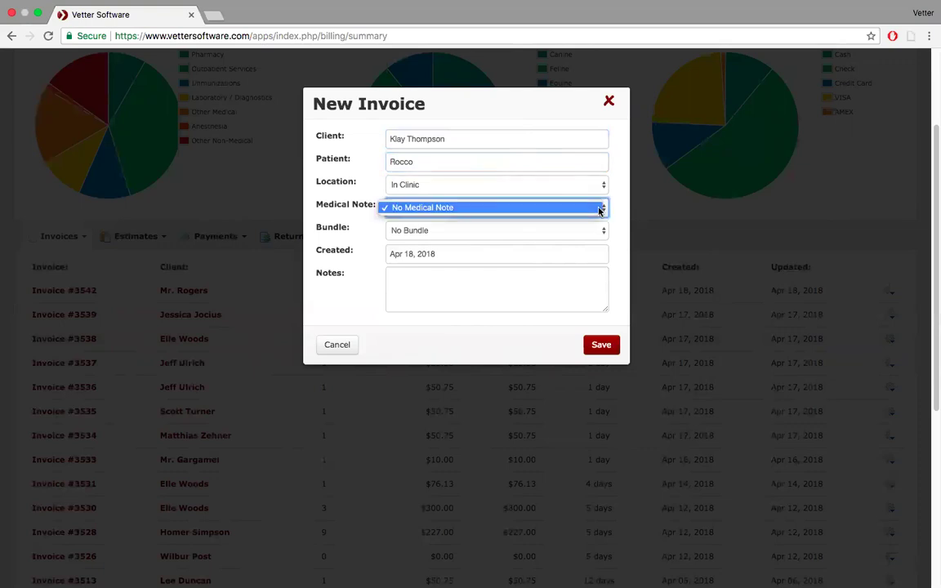
left_click(468, 138)
triple_click(466, 137)
type("home")
left_click(438, 162)
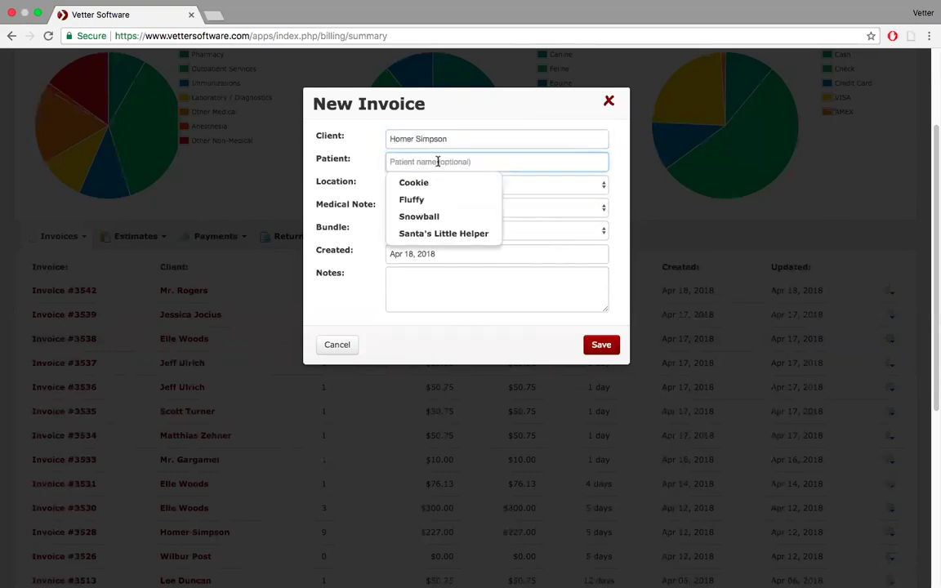
left_click(420, 231)
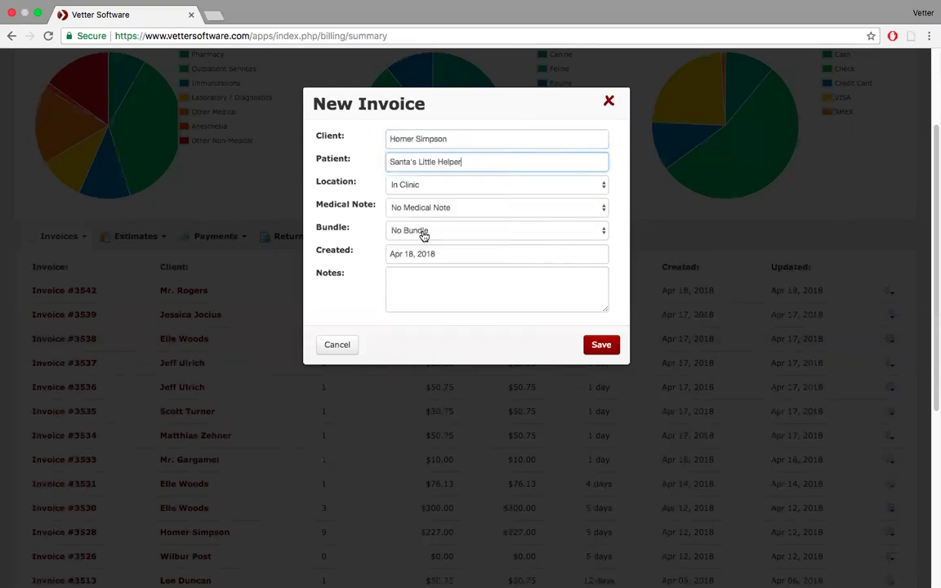
- Keep Medical Note as No Medical Note and save the new invoice
left_click(606, 209)
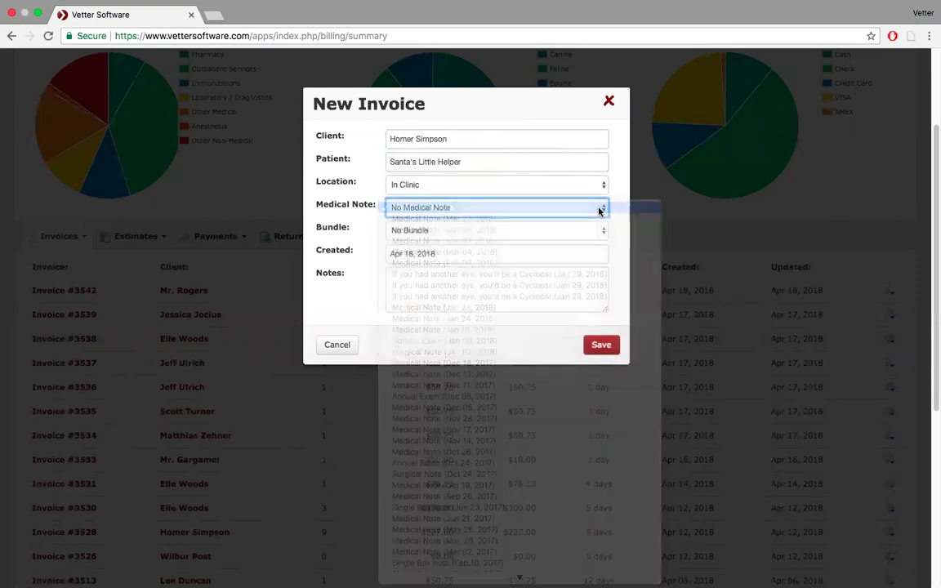
left_click(601, 211)
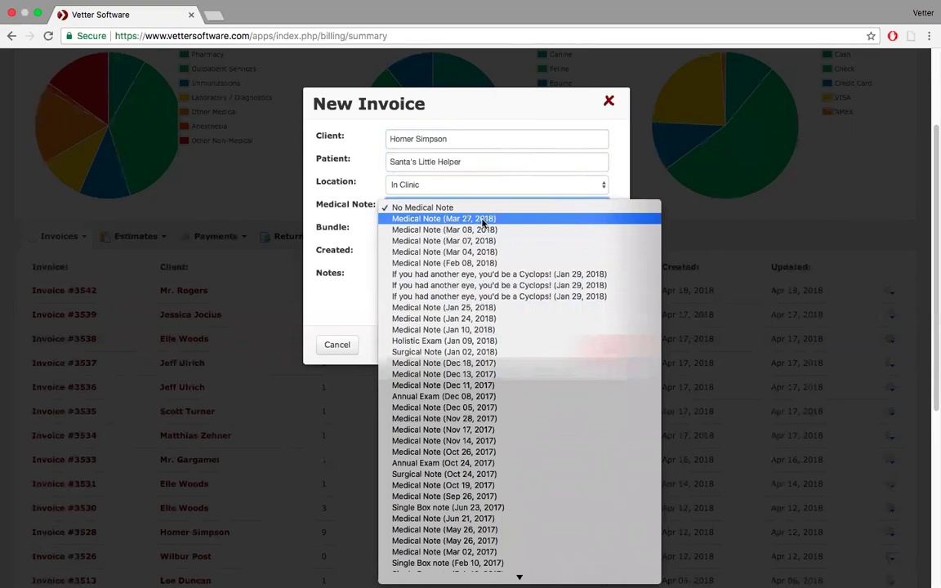
left_click(564, 164)
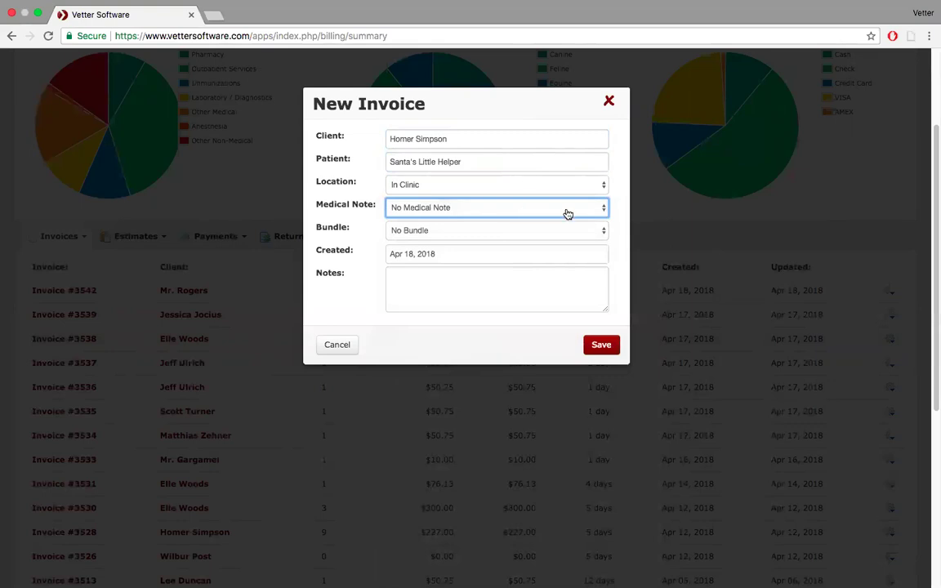
left_click(602, 344)
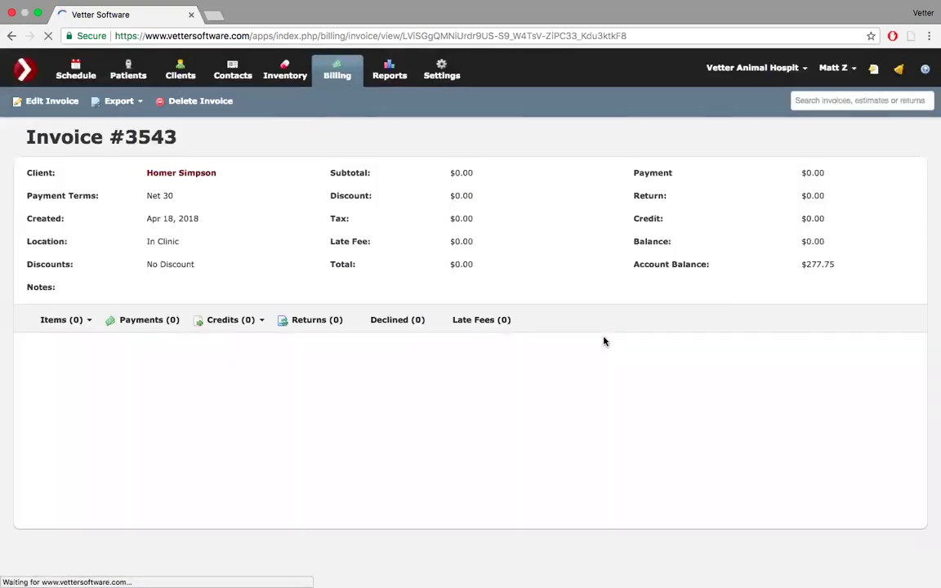
- Open a blank New Item record from the Items dropdown and exit browser full screen
left_click(88, 320)
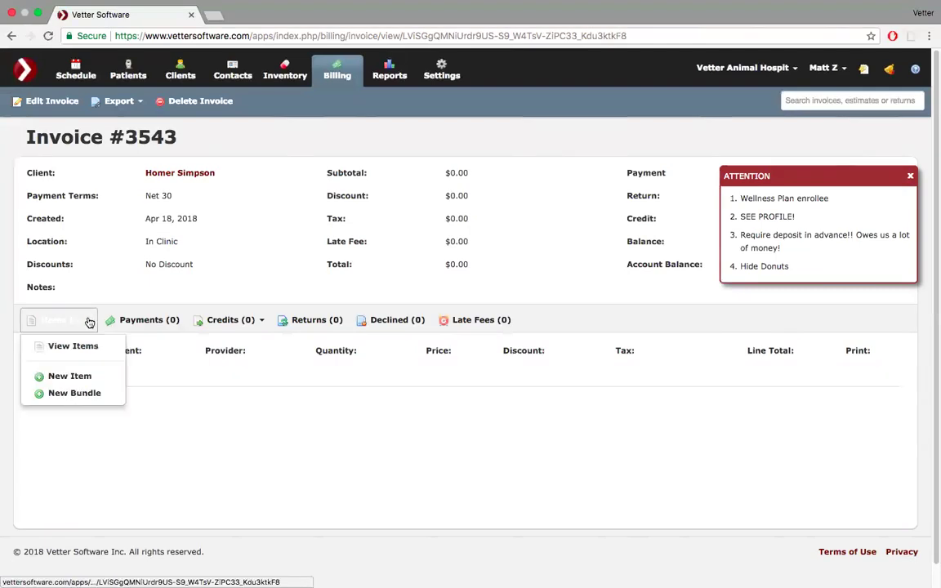
left_click(72, 375)
mouse_move(127, 7)
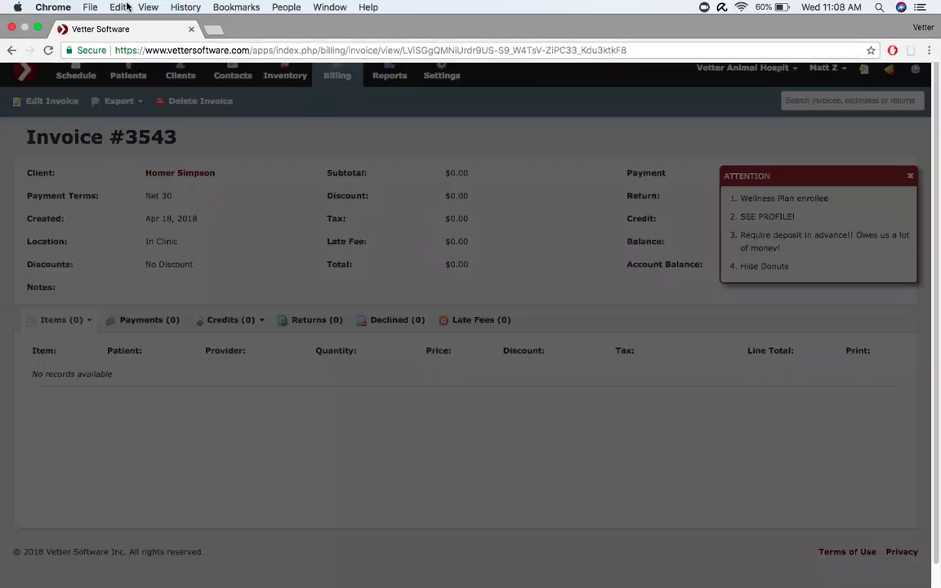
key("ctrl+super+f")
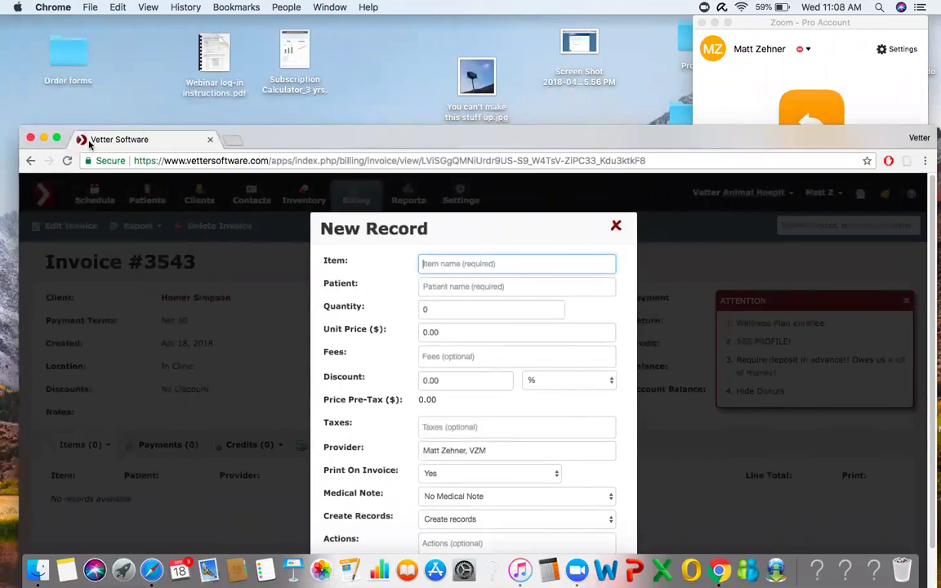
- Restore full screen and set the item to Cephalexin Caps 250mg for Santa's Little Helper
left_click(56, 138)
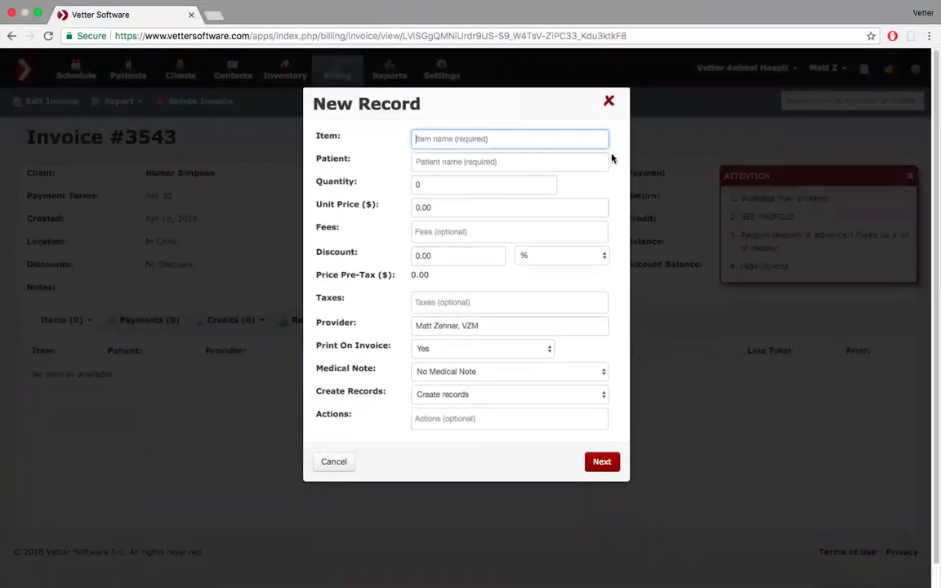
type("cep")
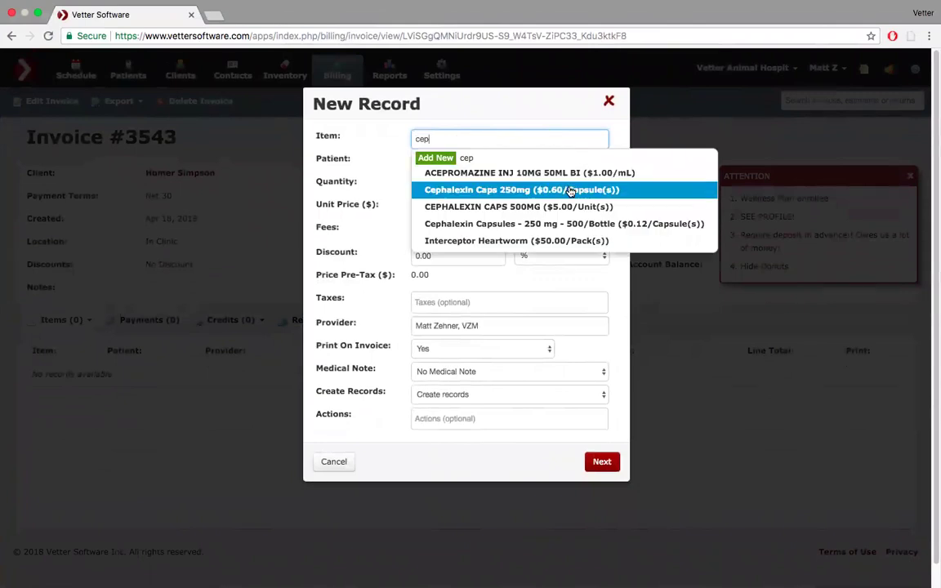
left_click(570, 190)
left_click(505, 161)
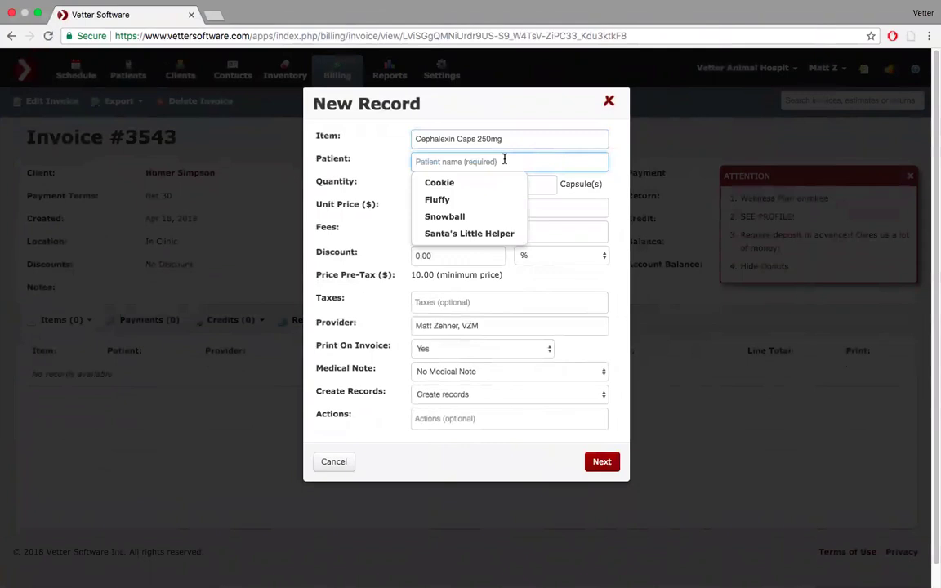
left_click(490, 236)
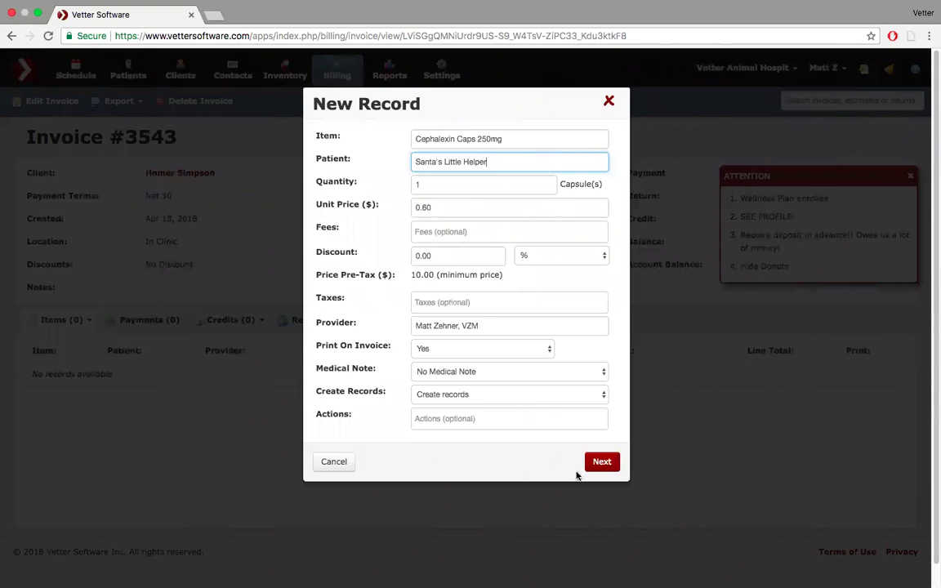
left_click(603, 463)
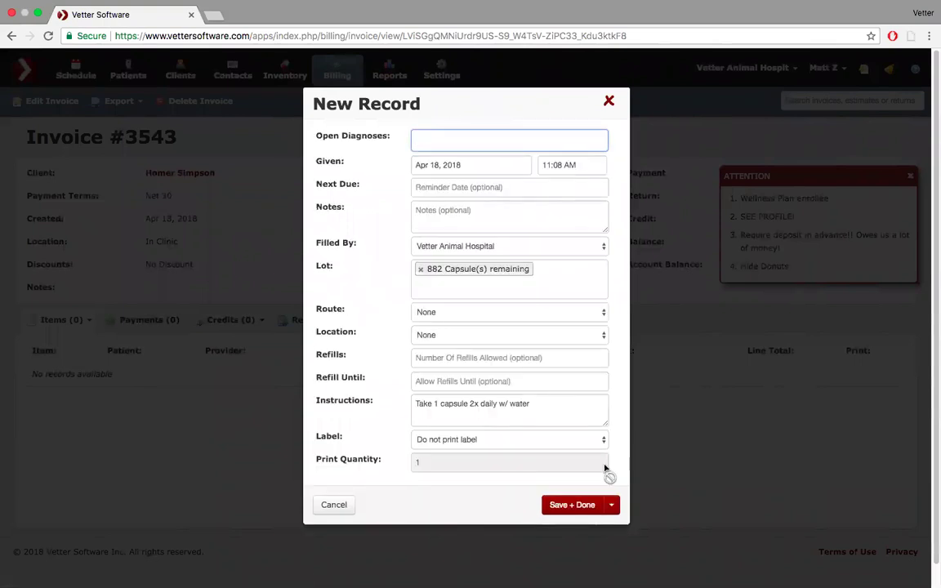
left_click(434, 138)
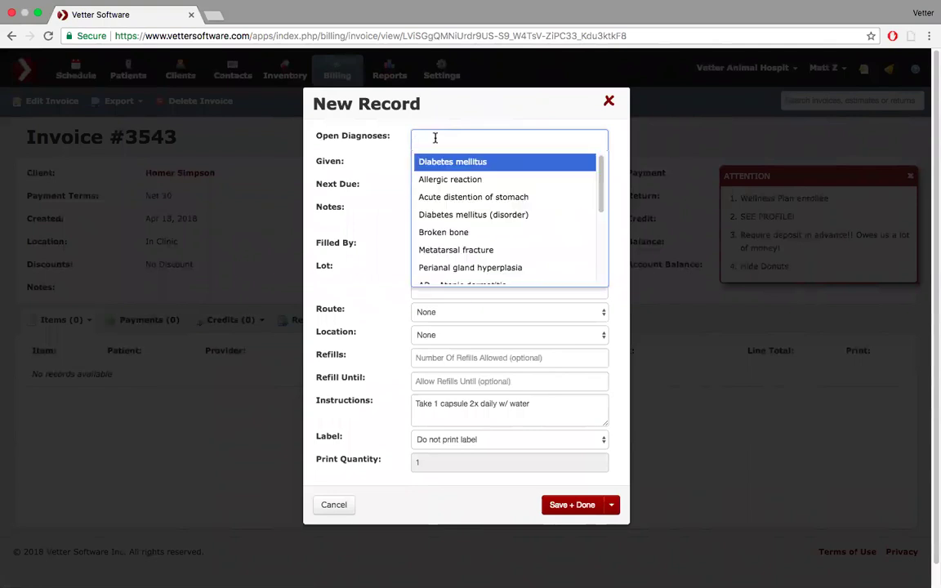
left_click(435, 138)
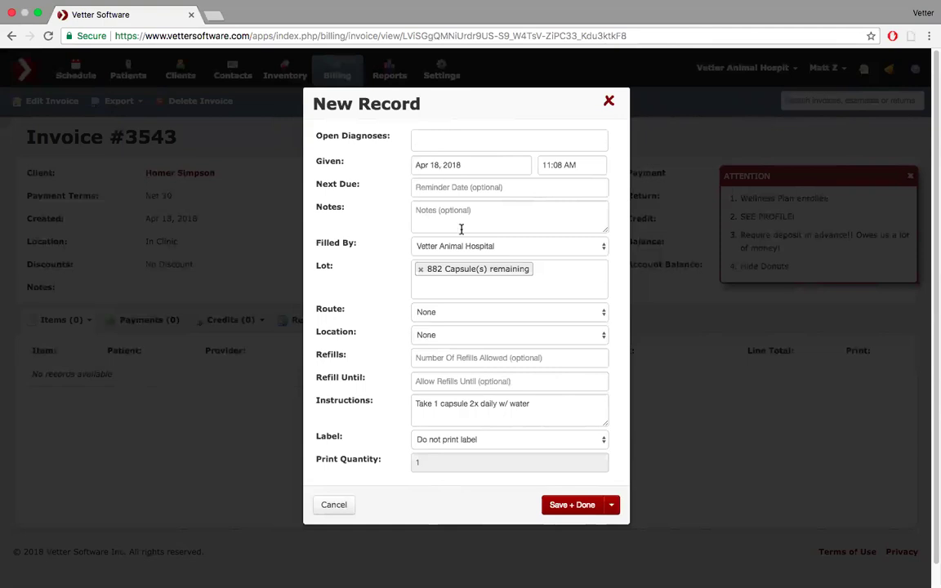
left_click(458, 290)
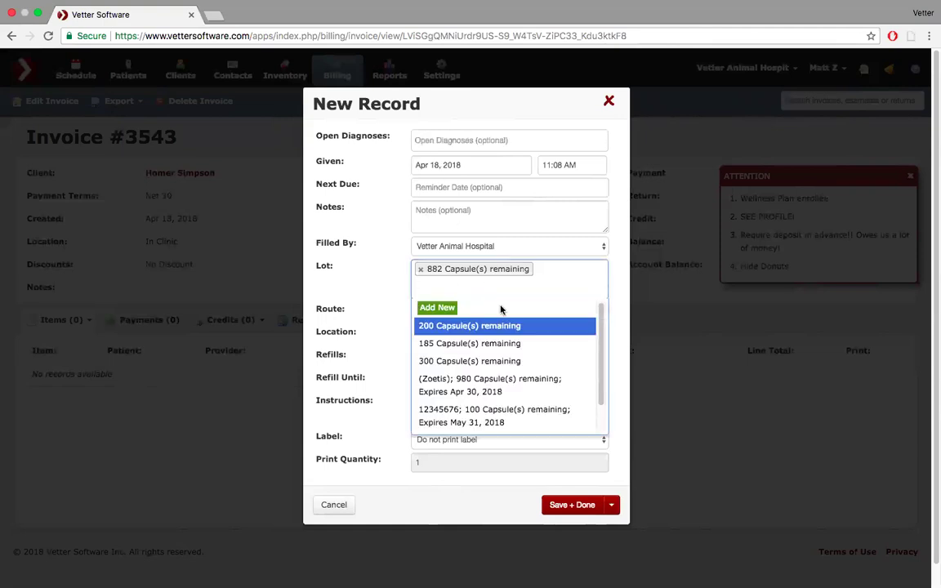
scroll(514, 319, "down", 2)
scroll(516, 321, "up", 2)
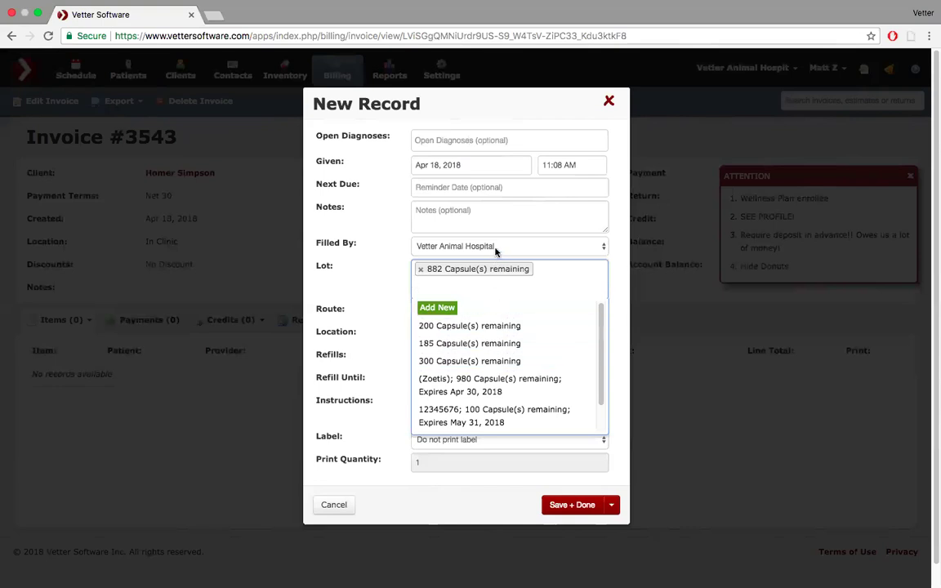
scroll(473, 361, "down", 1)
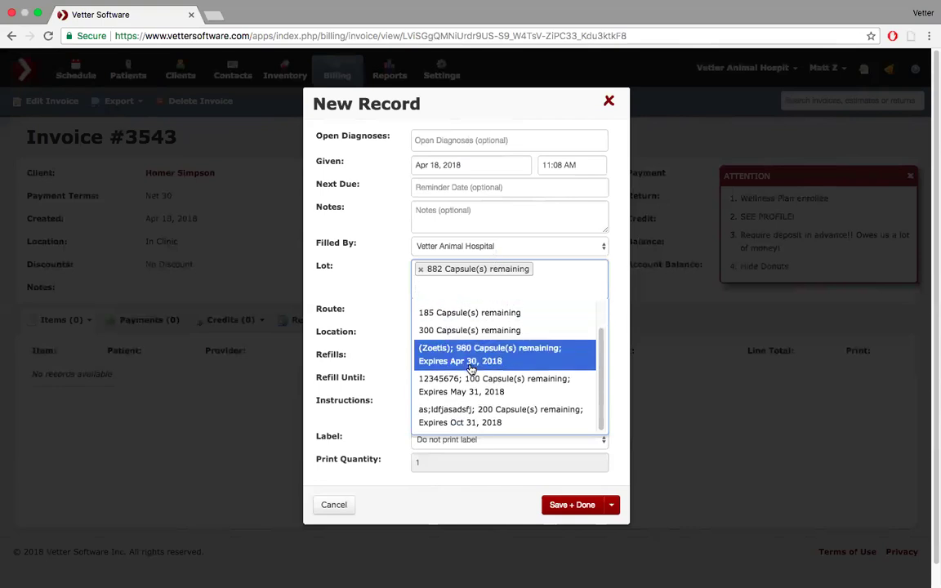
scroll(468, 325, "up", 1)
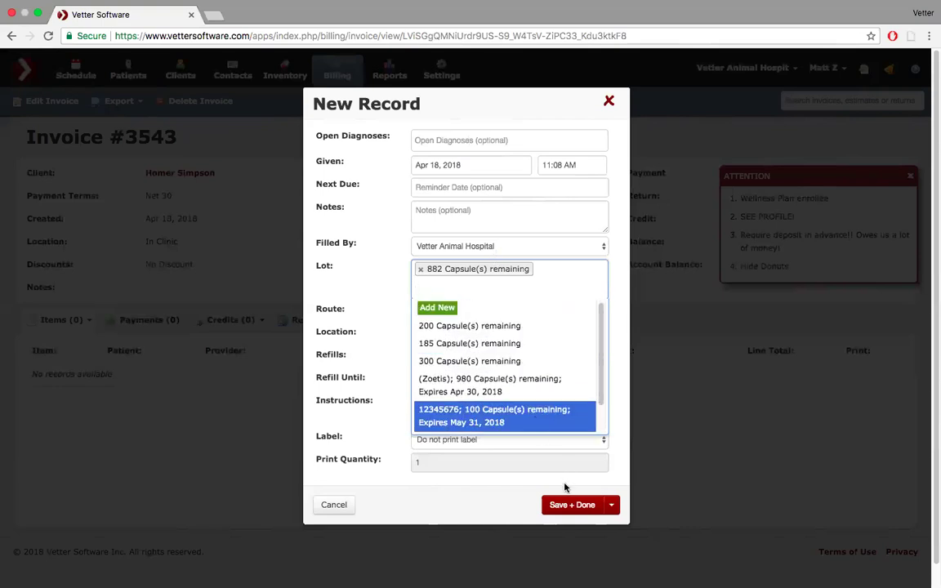
- Save the Cephalexin Caps 250mg line via Save + Add New, then close the extra blank record
left_click(613, 505)
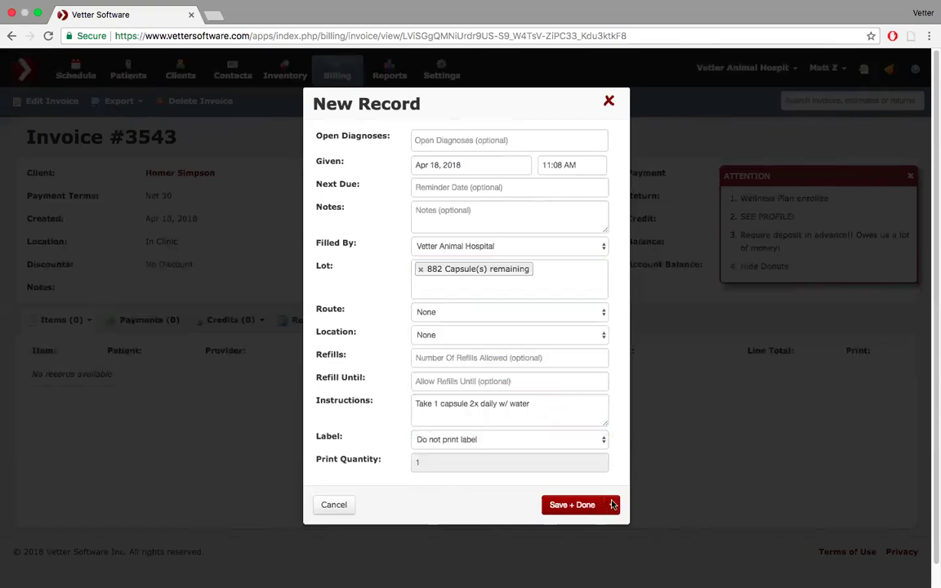
left_click(613, 505)
left_click(574, 529)
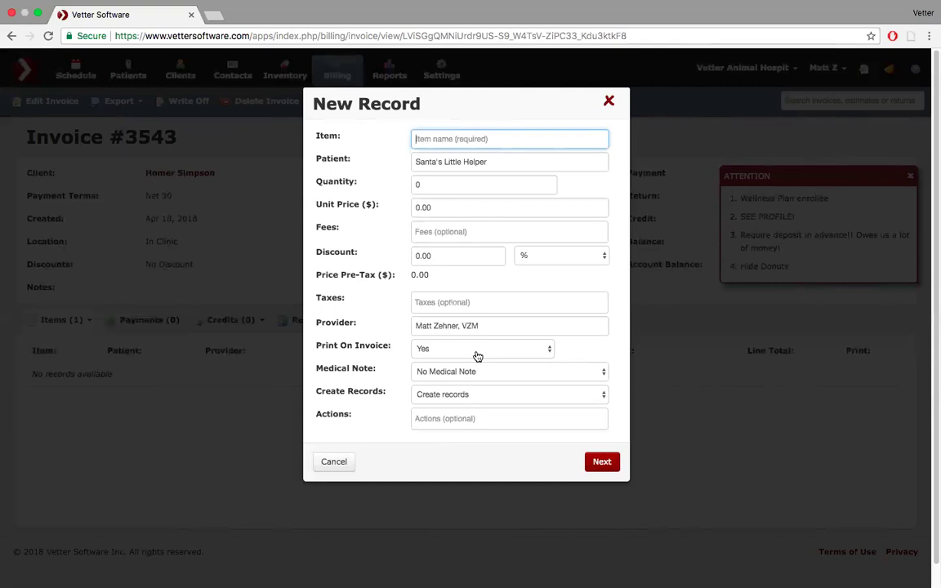
left_click(610, 103)
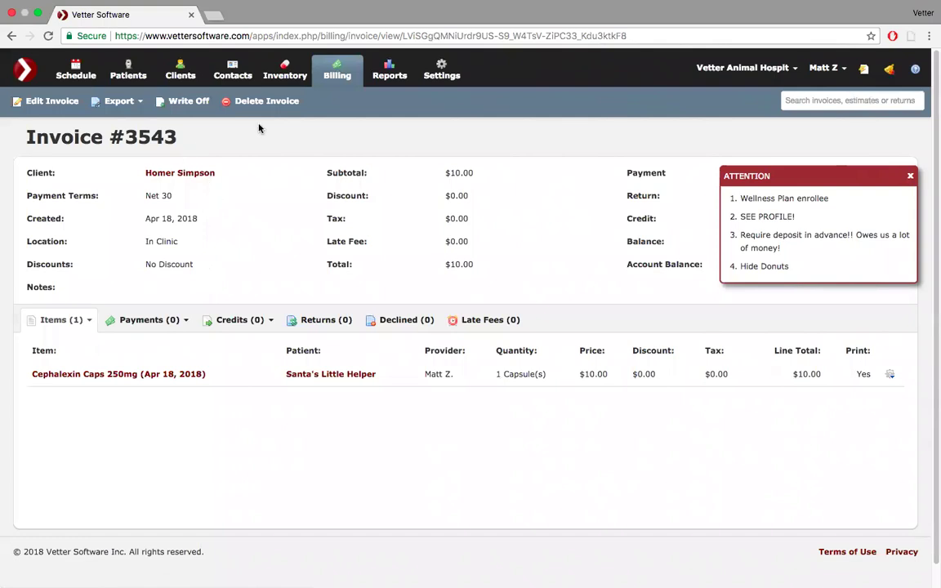
- Start a new payment applied to this invoice plus the $227.00 and $50.75 invoices
left_click(188, 322)
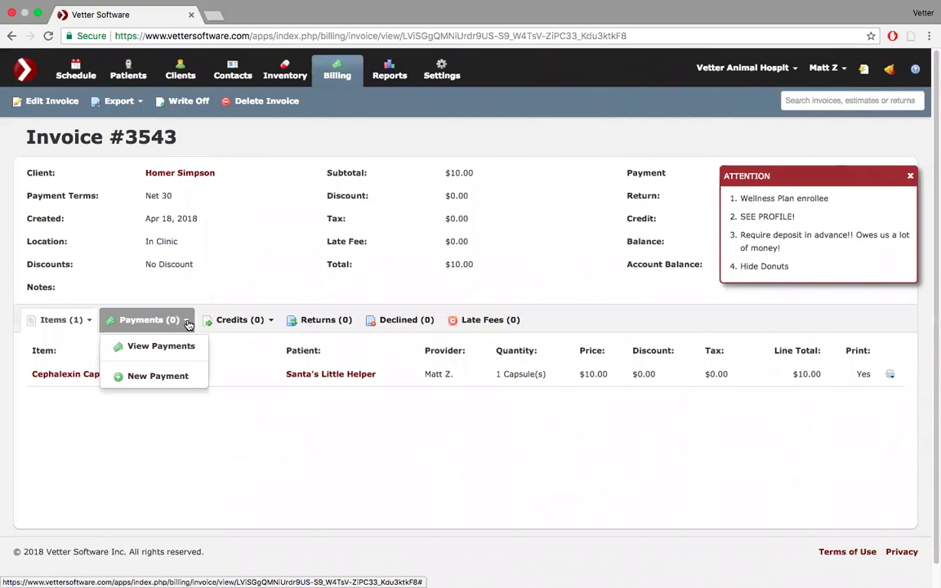
left_click(176, 376)
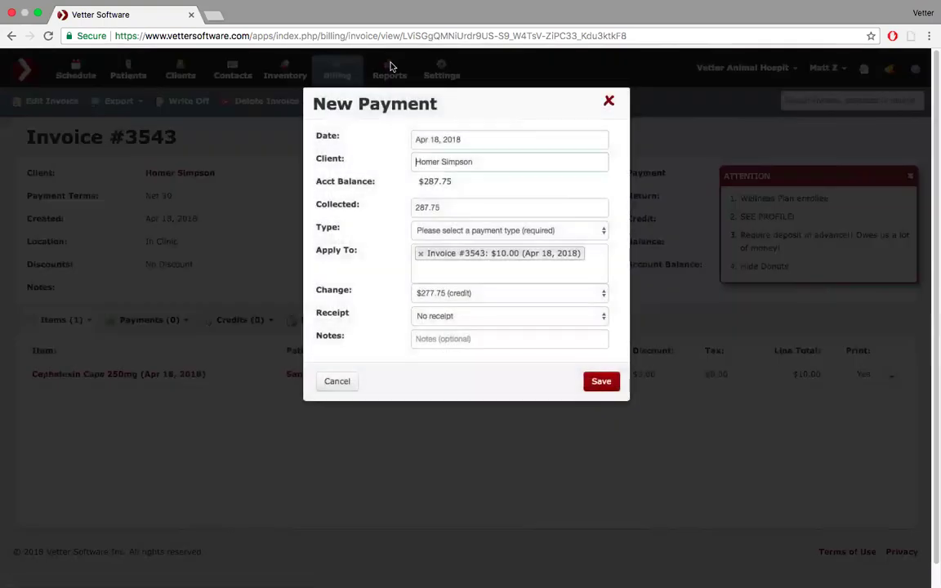
left_click(464, 267)
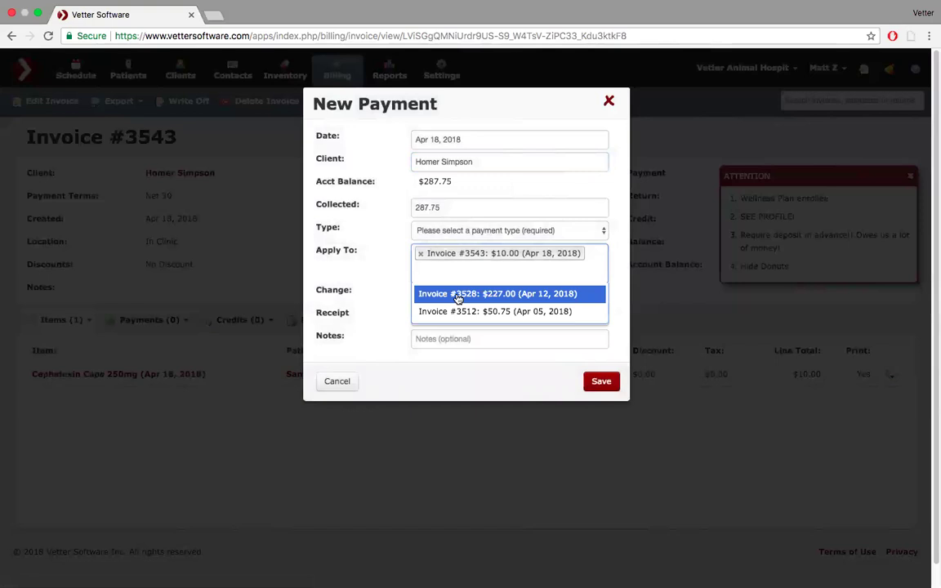
left_click(457, 295)
left_click(456, 295)
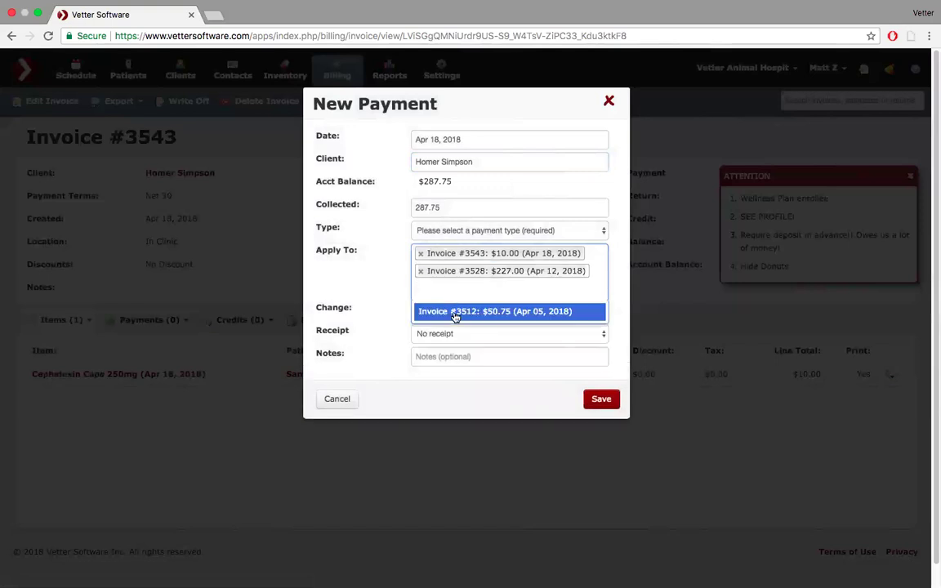
left_click(454, 311)
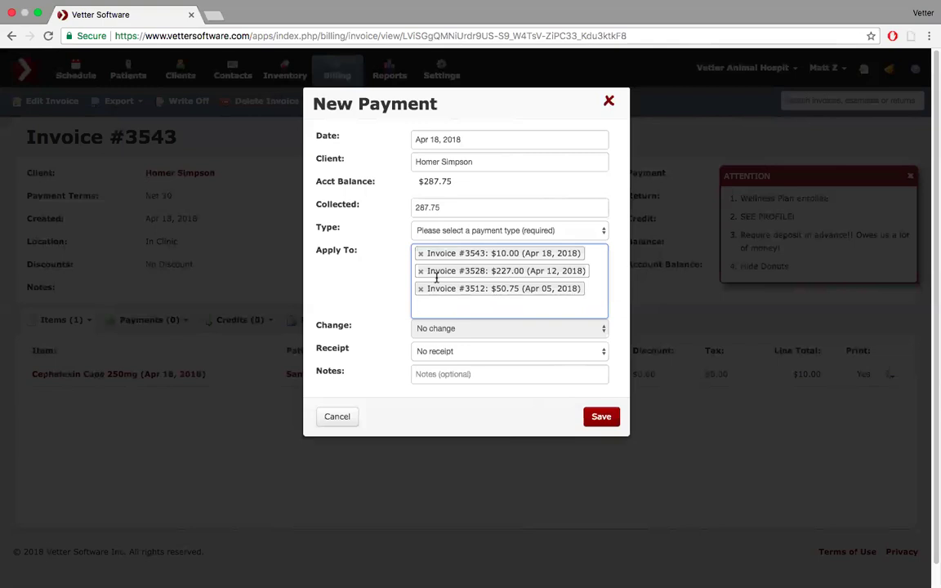
- Set payment type to Credit Card and receipt to Email receipt, then save the payment
left_click(561, 231)
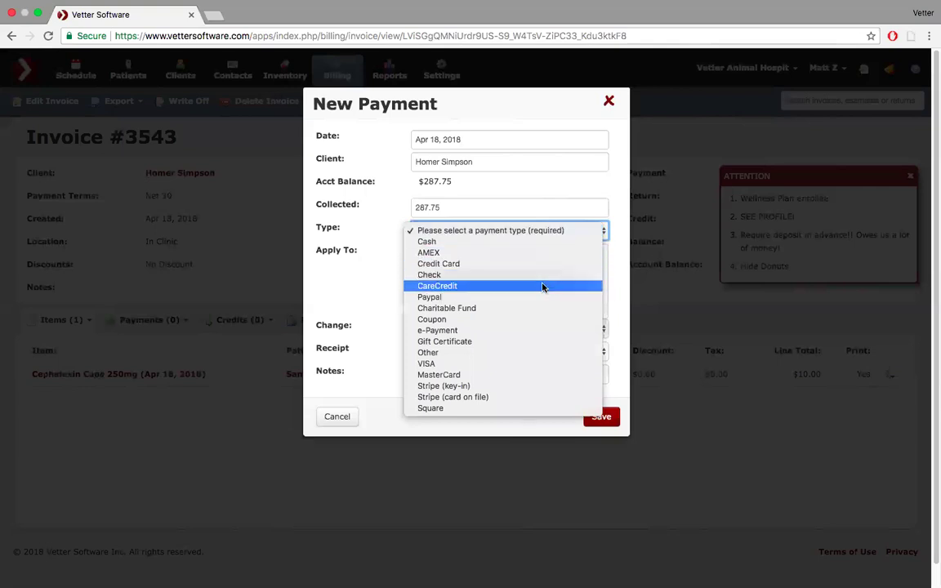
left_click(542, 263)
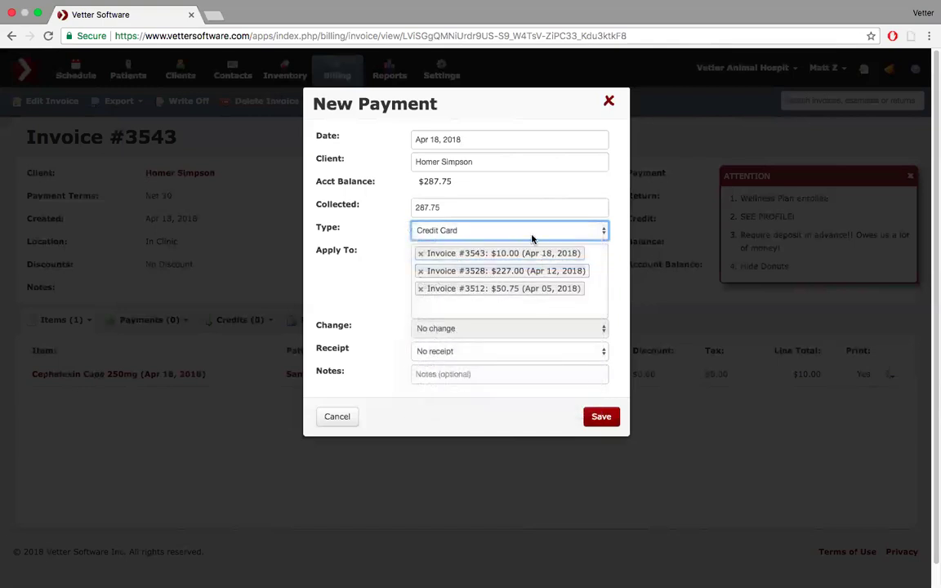
left_click(601, 352)
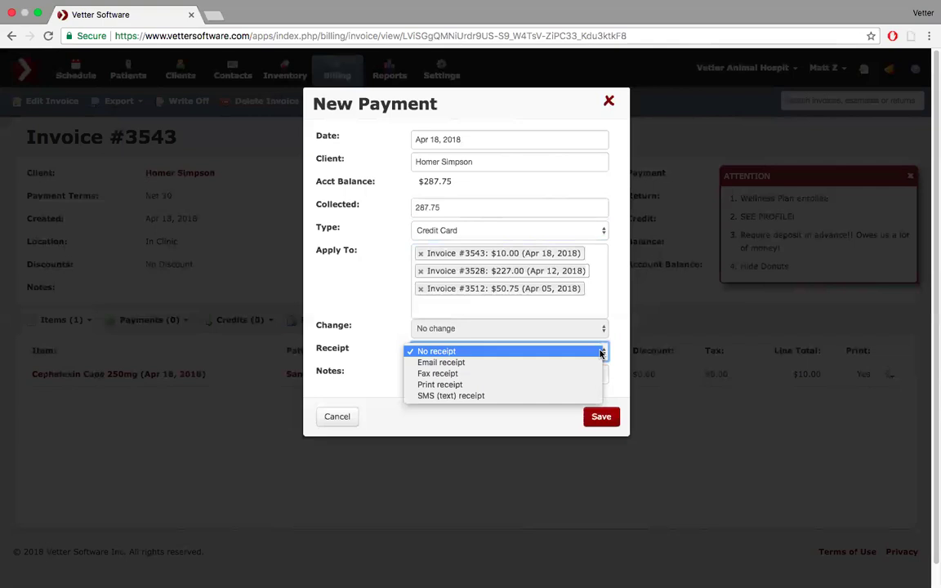
left_click(599, 362)
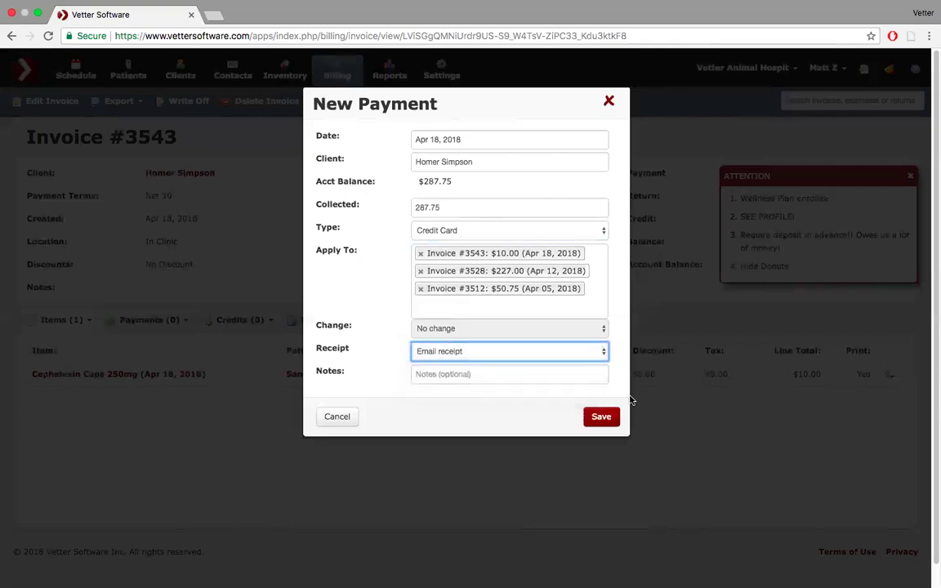
left_click(605, 417)
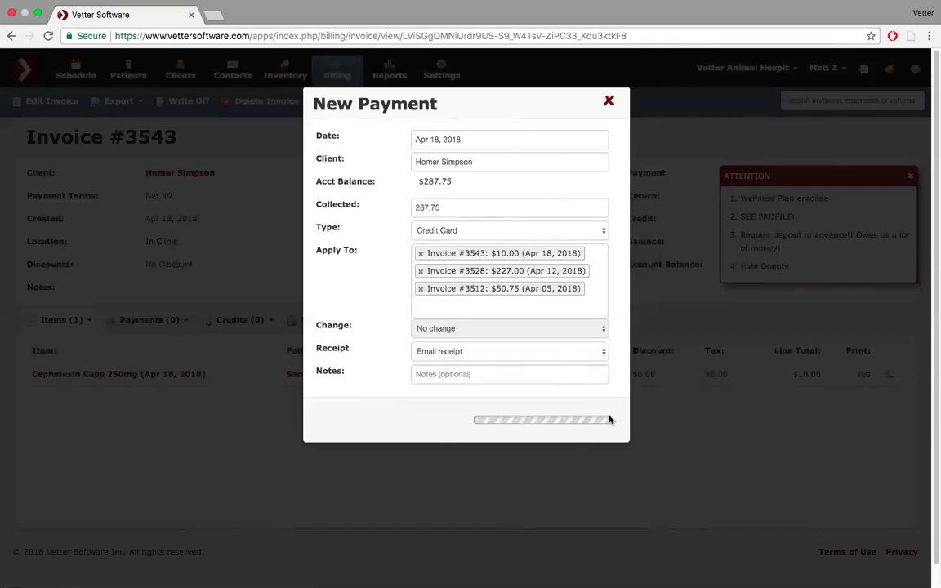
mouse_move(599, 7)
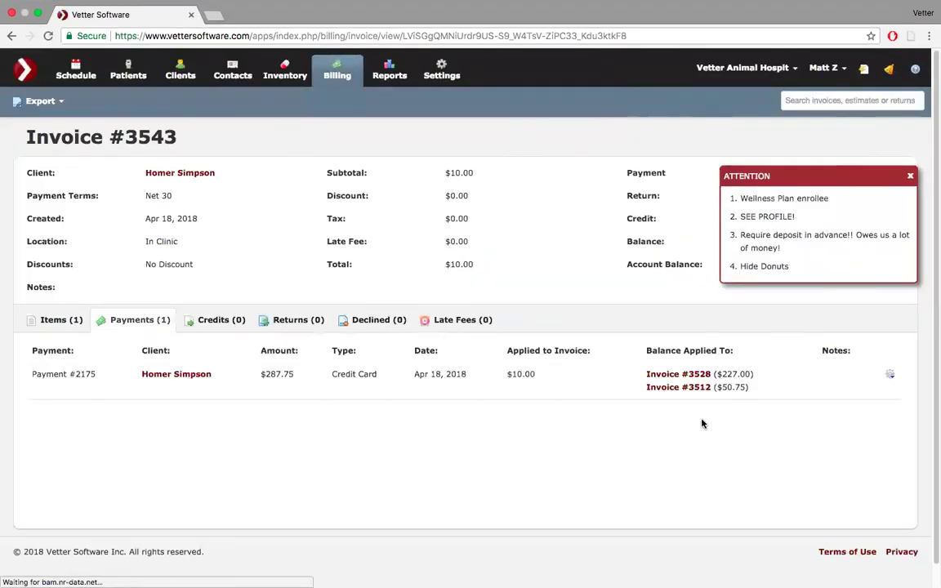
- Open the client's record in a new tab and view their payment history, dismissing the ATTENTION notice
left_click(192, 381, "super")
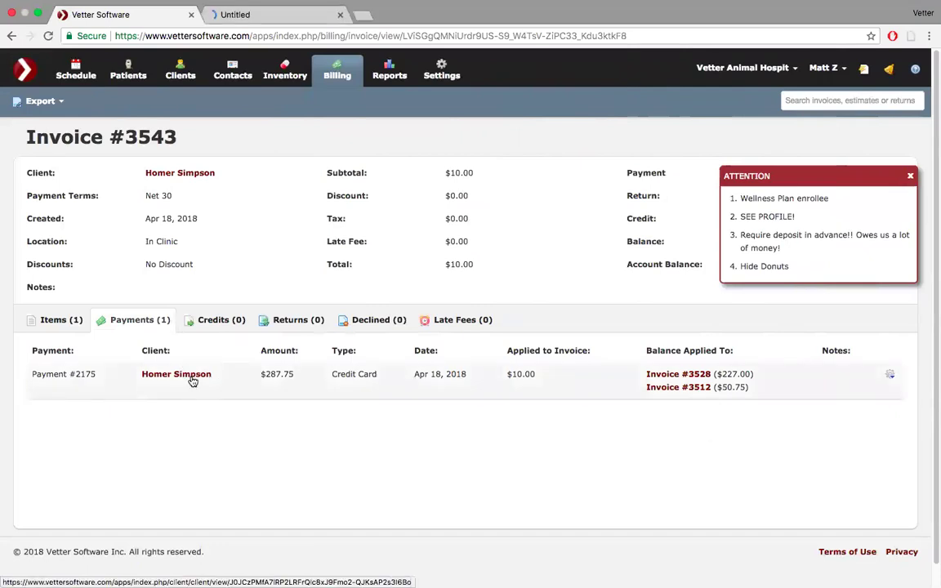
left_click(299, 18)
scroll(283, 261, "down", 1)
scroll(277, 269, "down", 3)
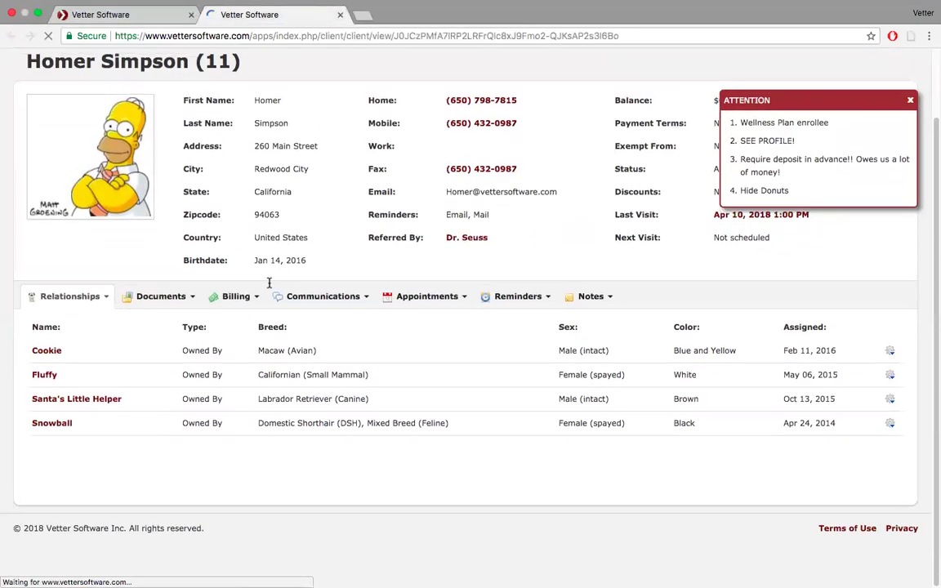
left_click(255, 298)
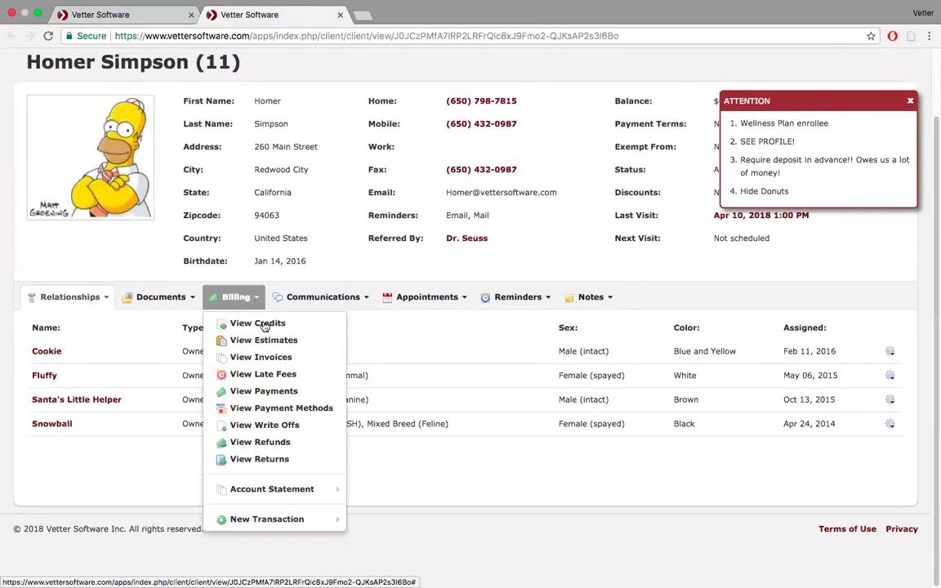
left_click(270, 392)
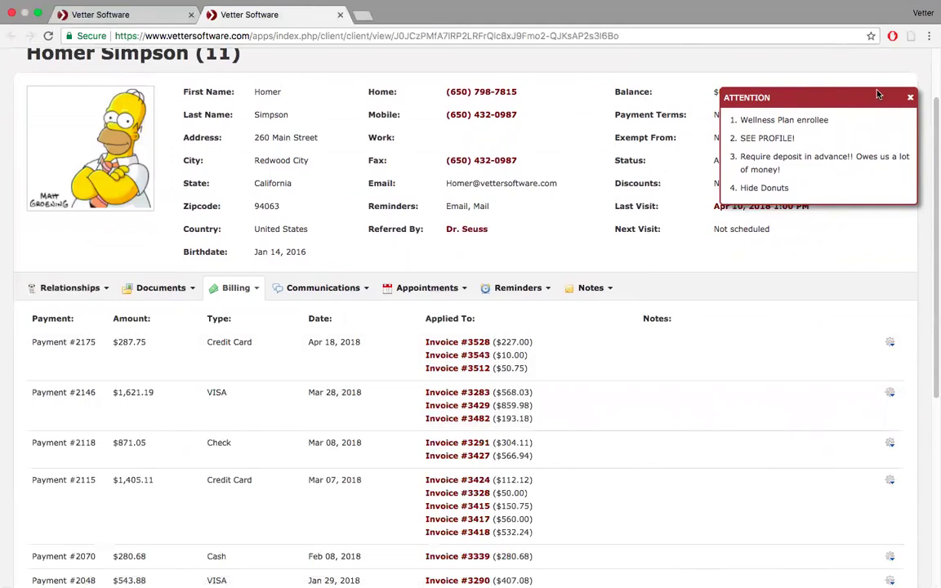
left_click(911, 97)
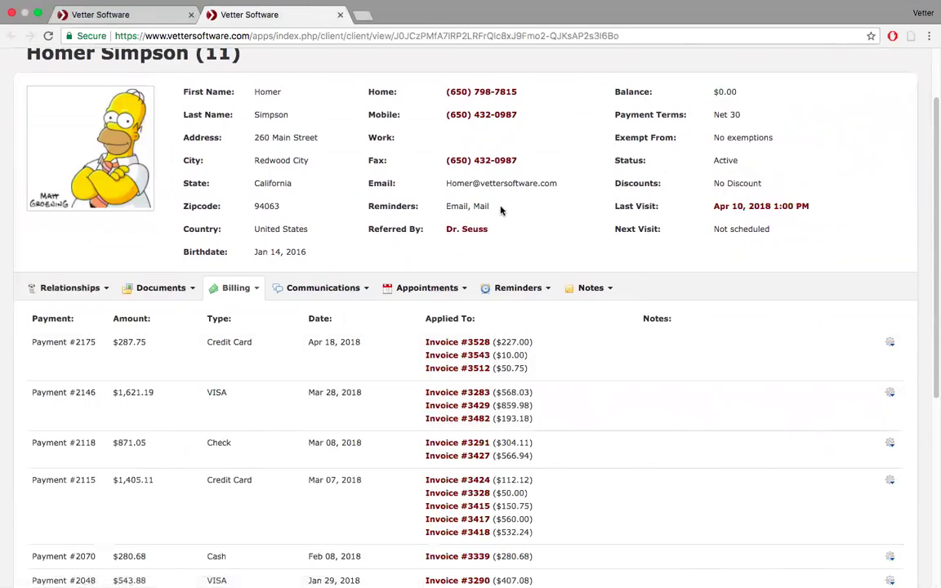
scroll(500, 210, "up", 2)
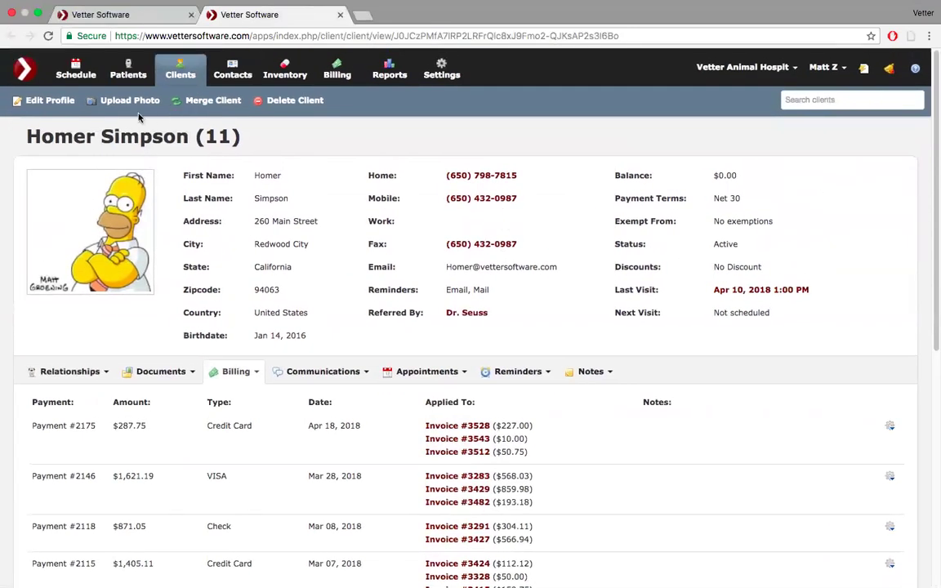
- Check the Exempt From options in Edit Profile, then return to the Invoice #3543 tab
left_click(35, 101)
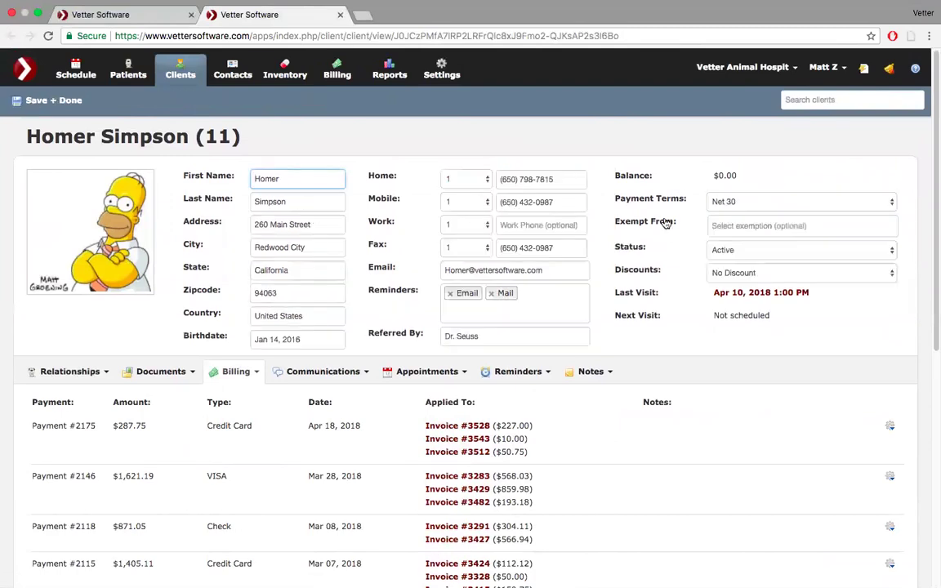
left_click(715, 228)
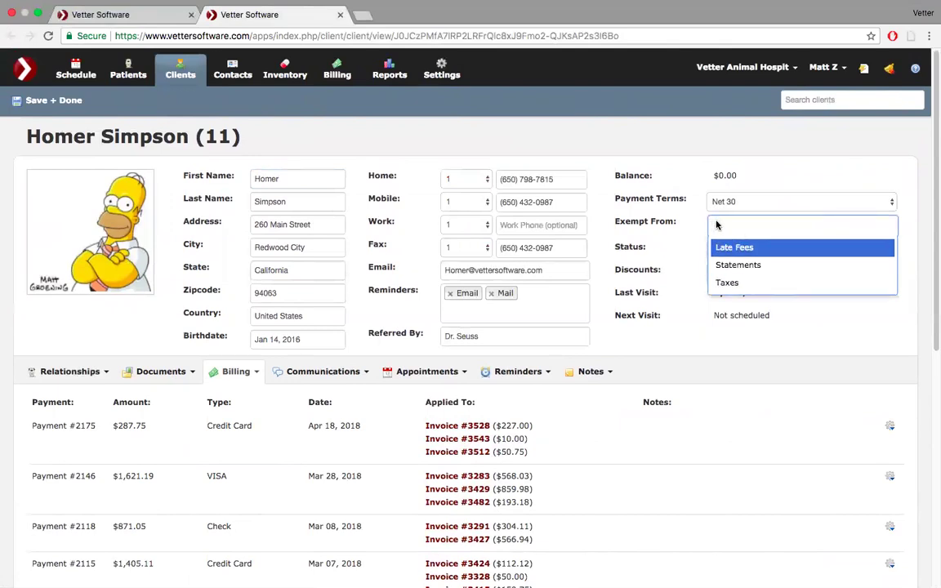
left_click(716, 225)
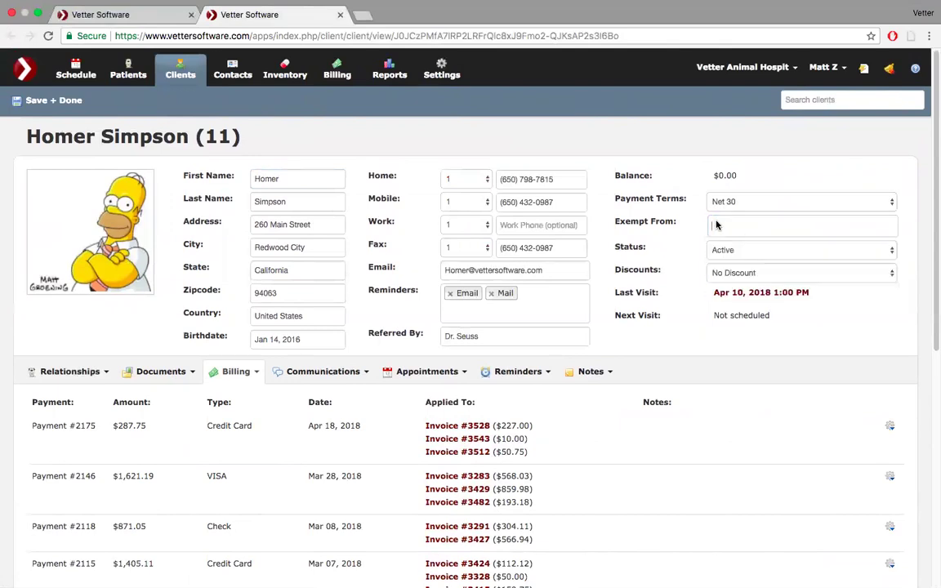
left_click(152, 20)
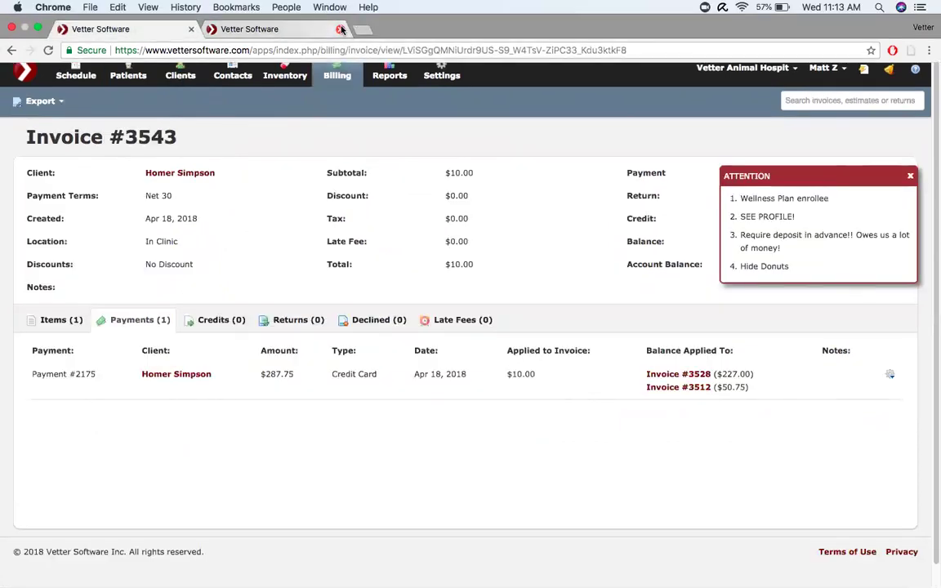
- Close the profile tab and create Return #105 for the client from the Billing Dashboard, dated Apr 18, 2018
left_click(341, 30)
left_click(342, 75)
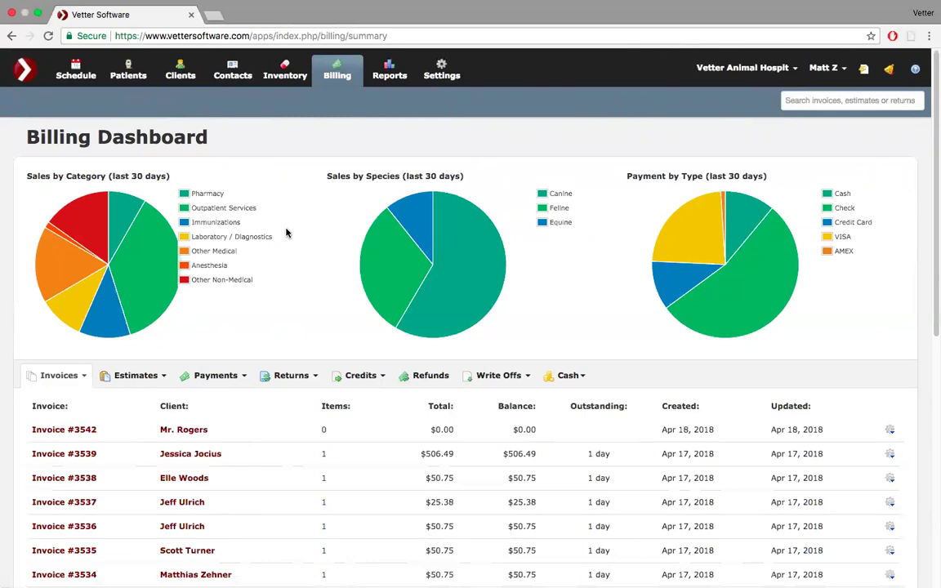
scroll(279, 350, "down", 2)
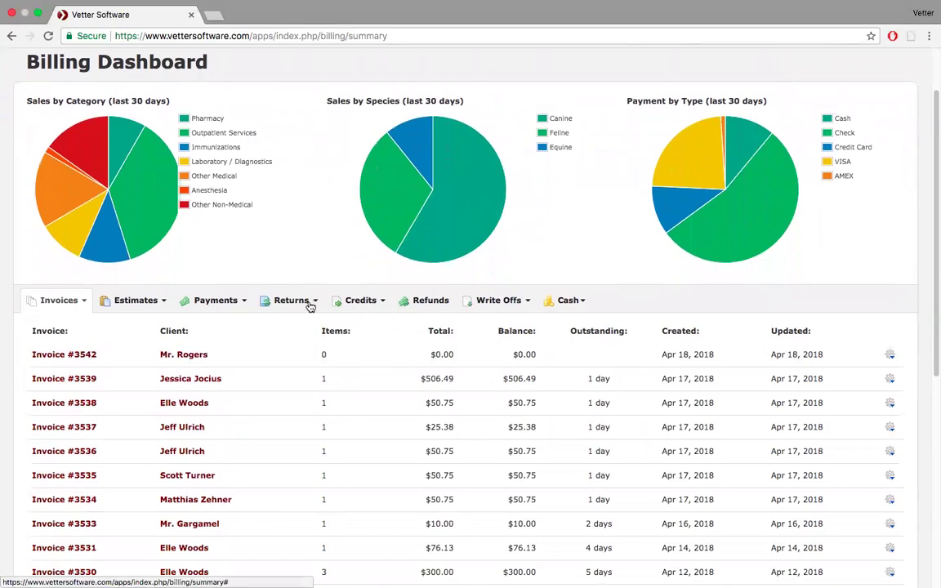
left_click(311, 304)
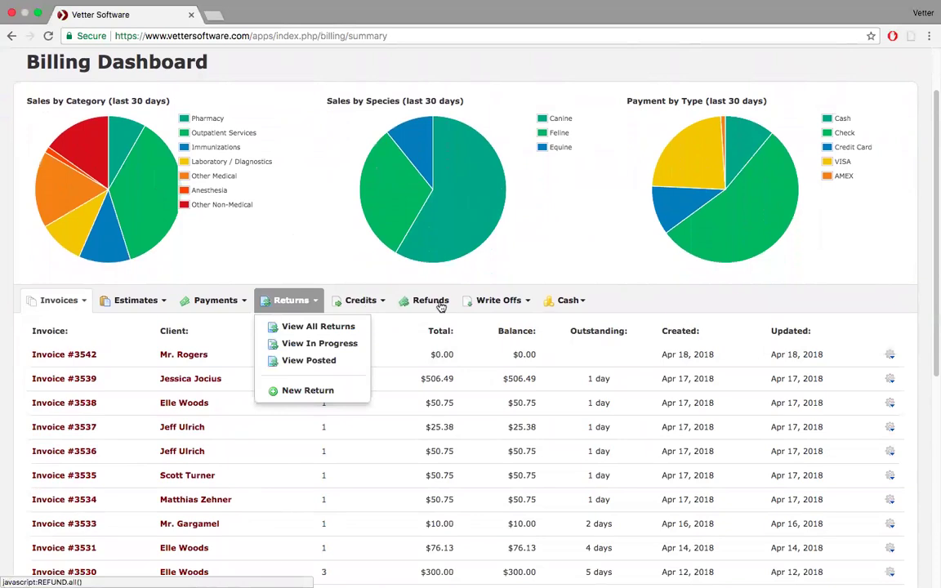
left_click(302, 392)
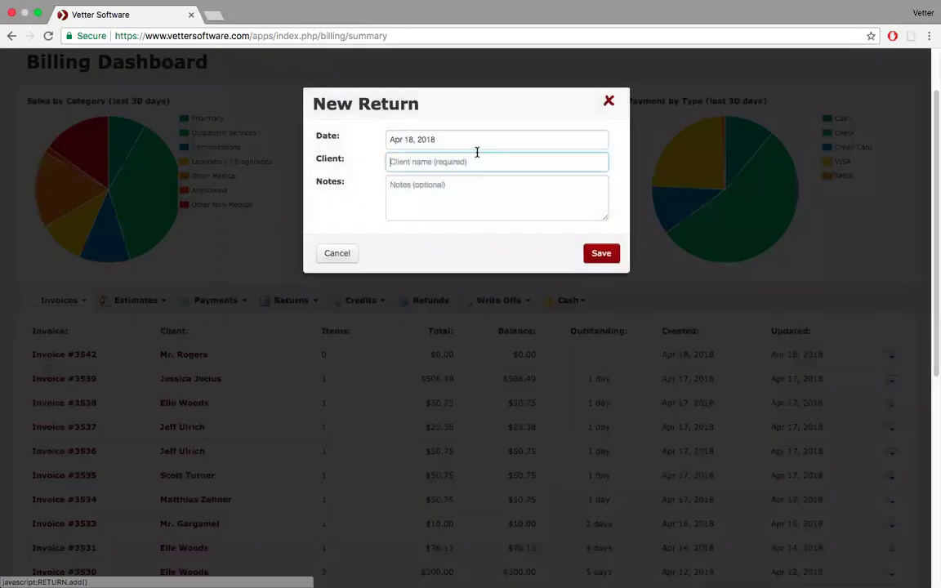
type("hom")
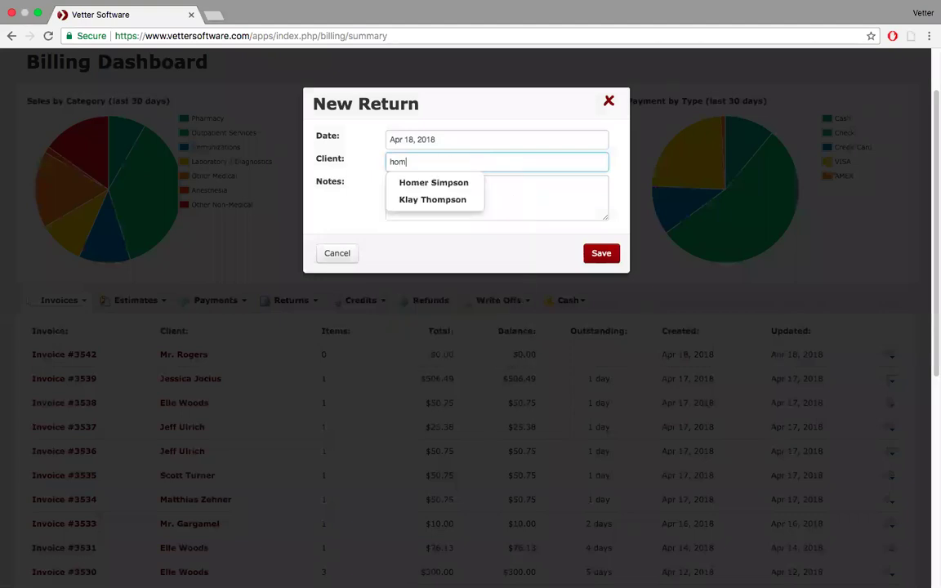
left_click(468, 188)
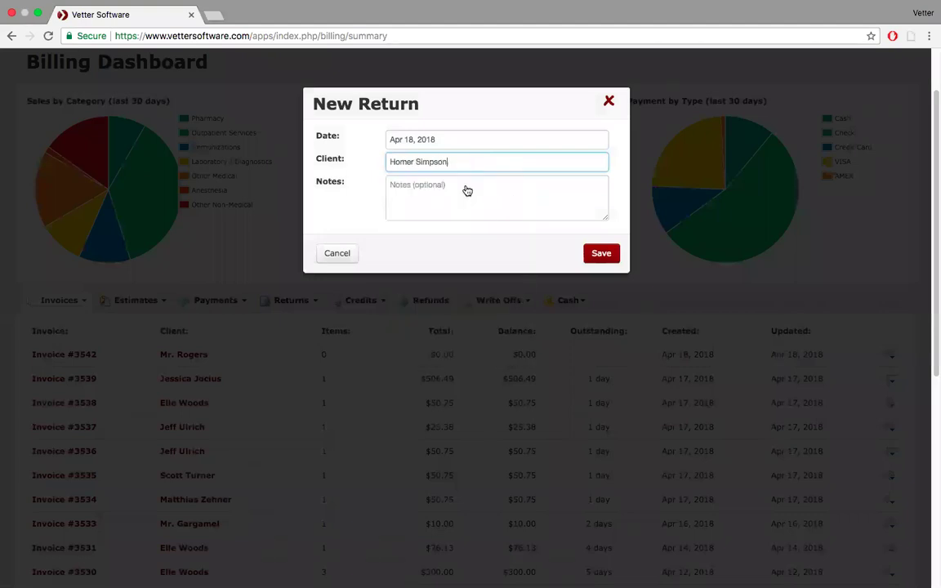
left_click(598, 253)
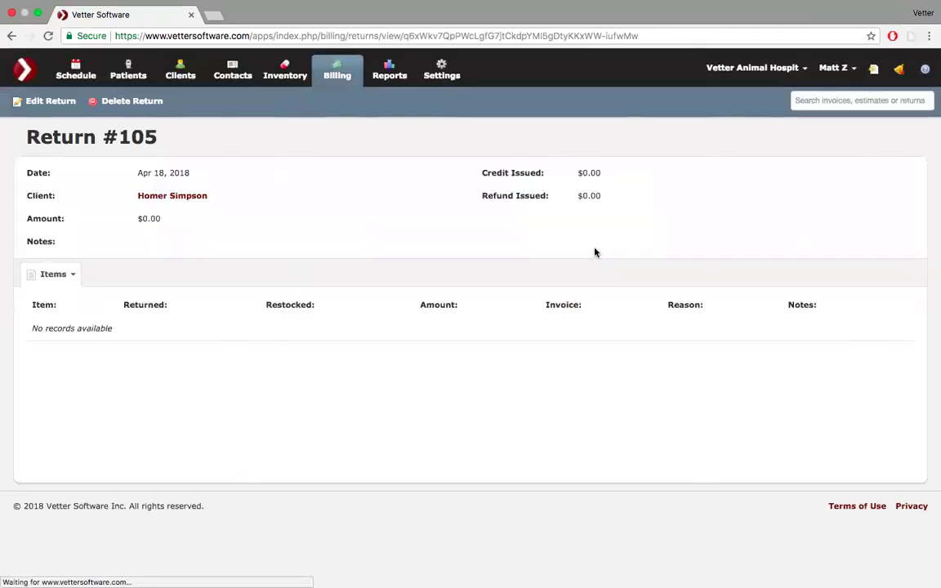
- Add Cephalexin Caps 250mg from Invoice #3543 to the return with 1 returned and 1 restocked
left_click(72, 278)
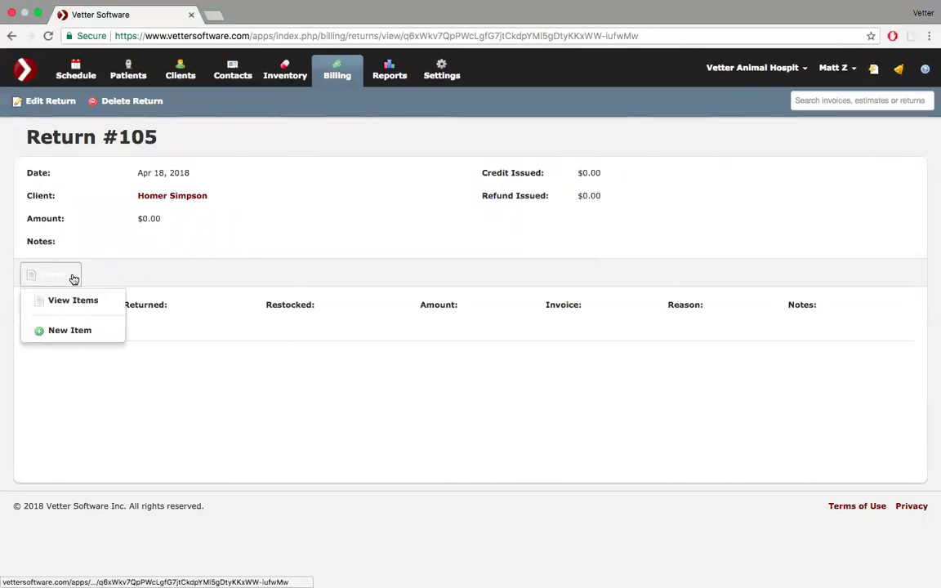
left_click(66, 330)
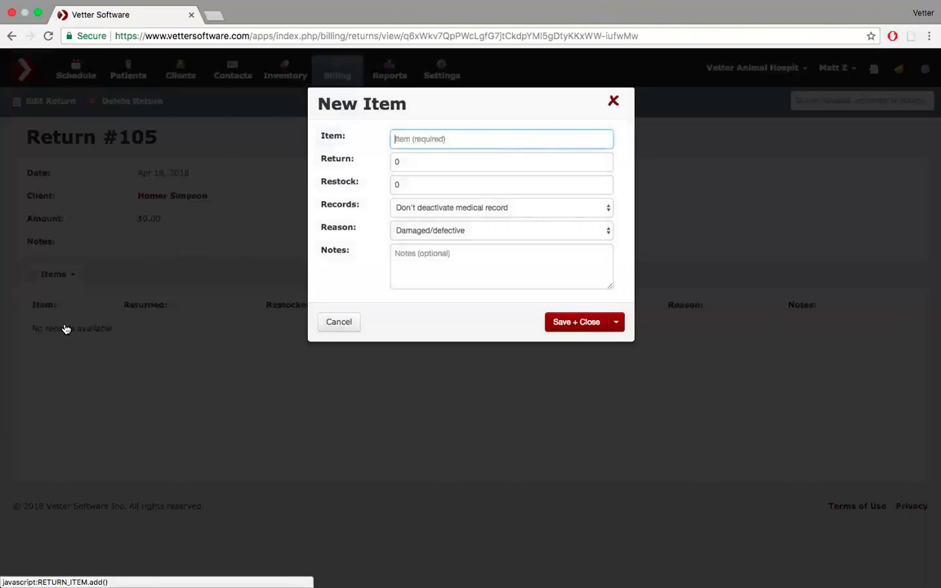
type("cep")
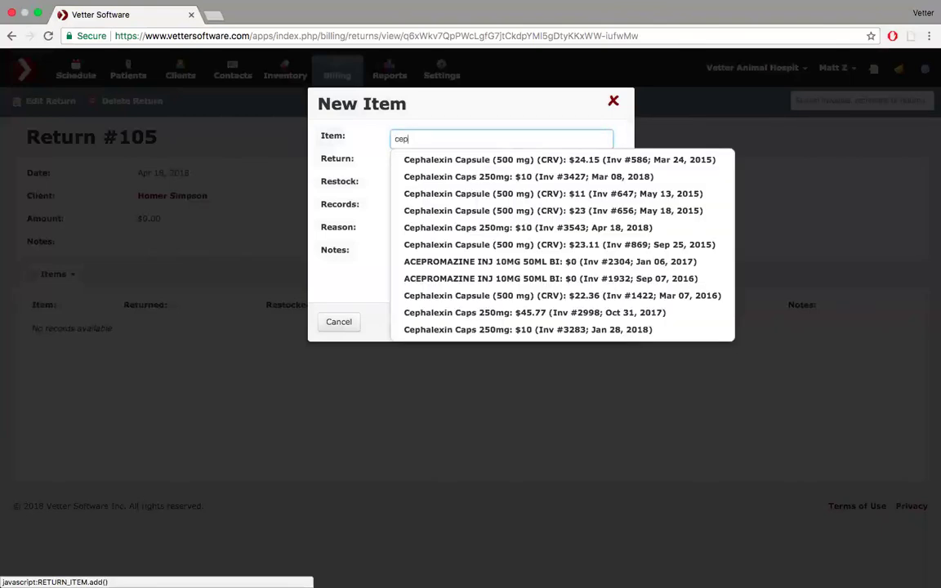
type("h")
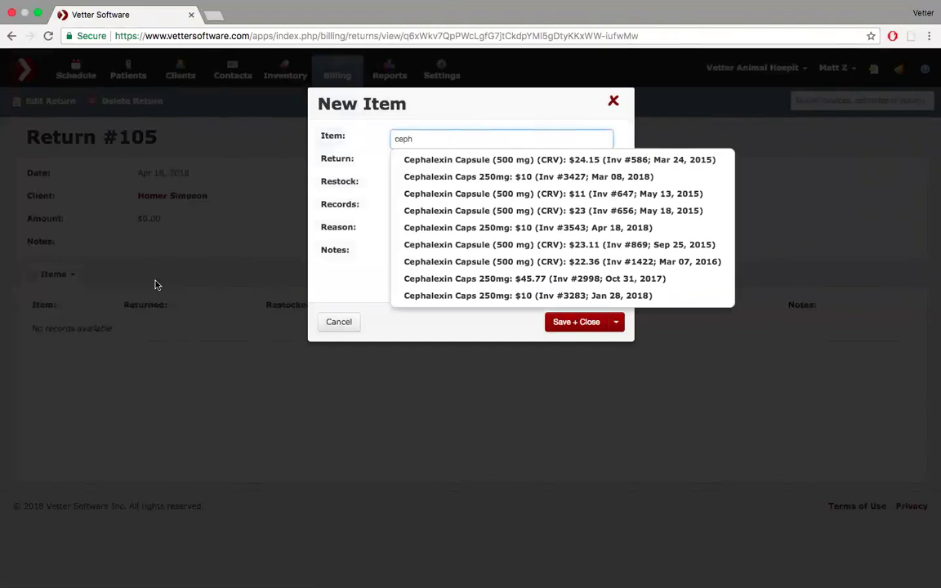
left_click(441, 228)
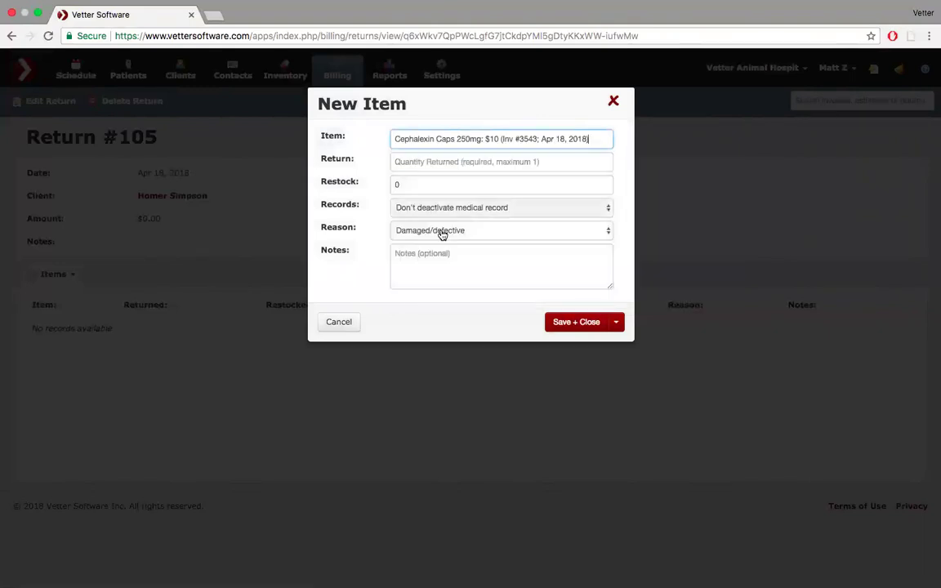
left_click(467, 163)
type("1")
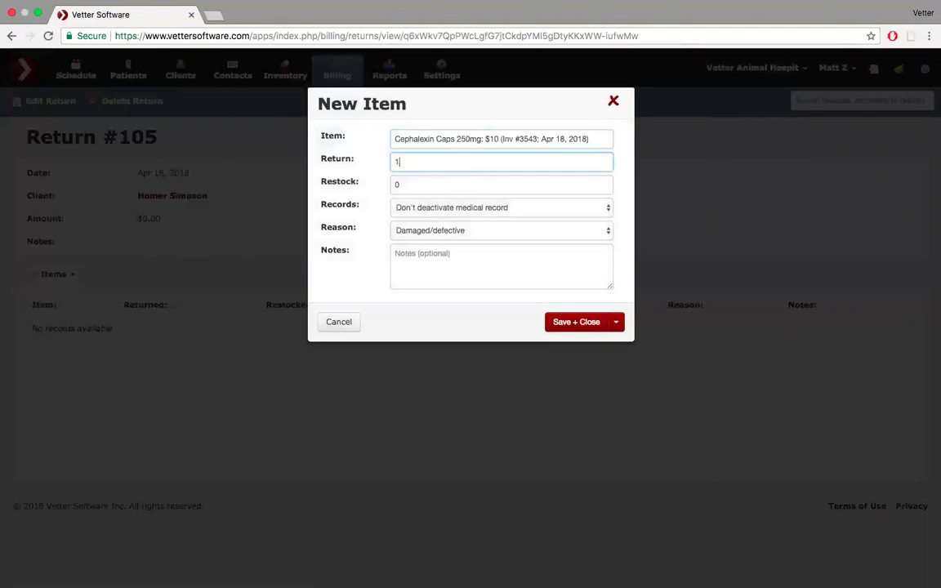
left_click(420, 188)
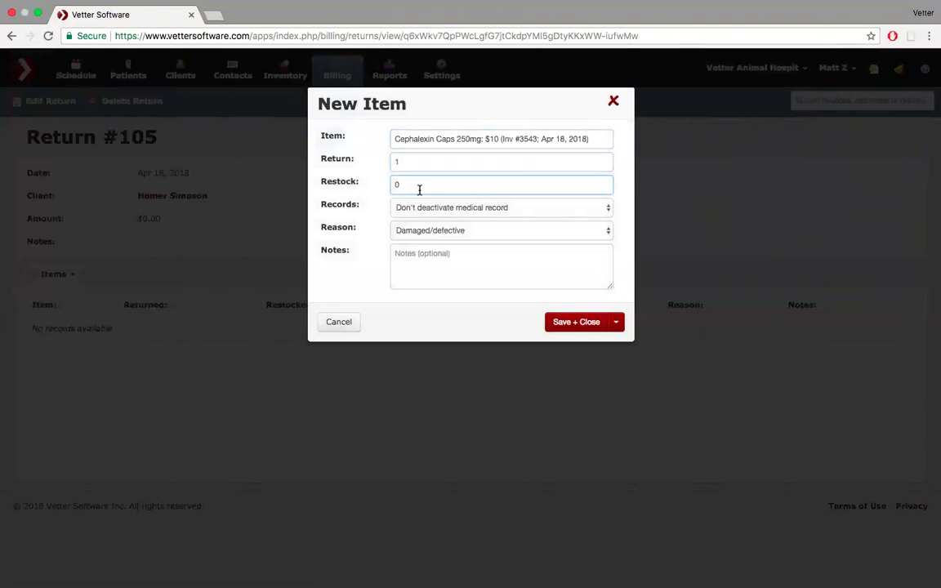
key("BackSpace")
type("1")
key("BackSpace")
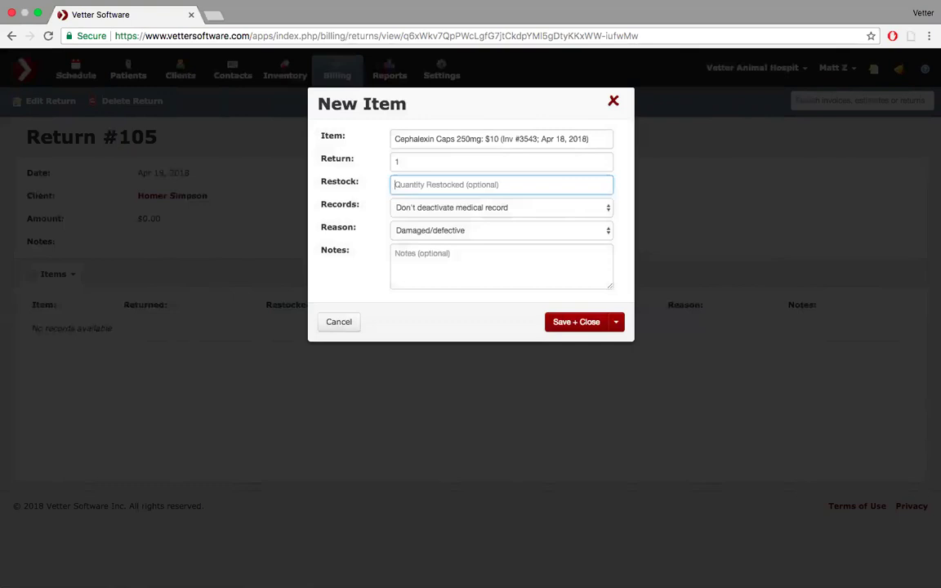
type("1")
- Deactivate the medical record, set the return reason to Recall, and save the item
left_click(594, 215)
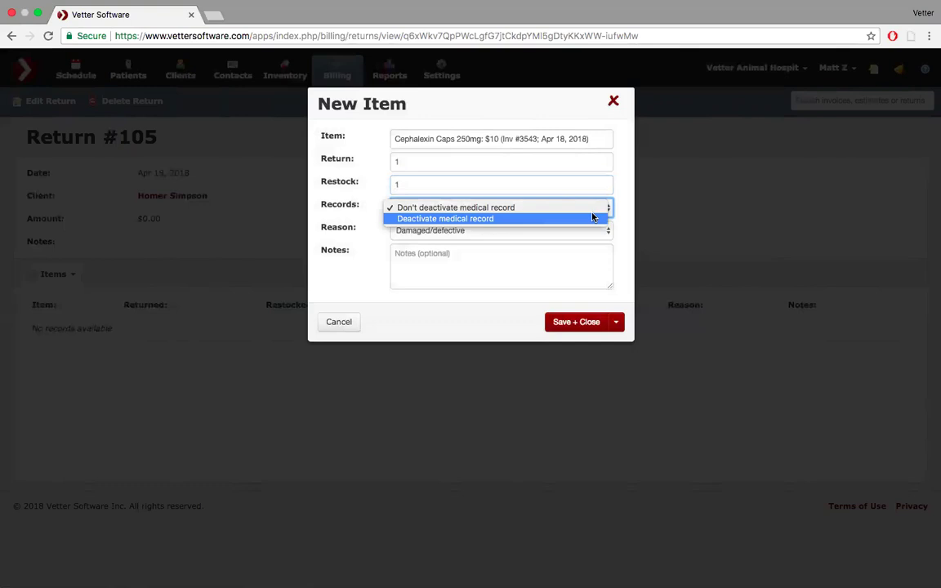
left_click(592, 218)
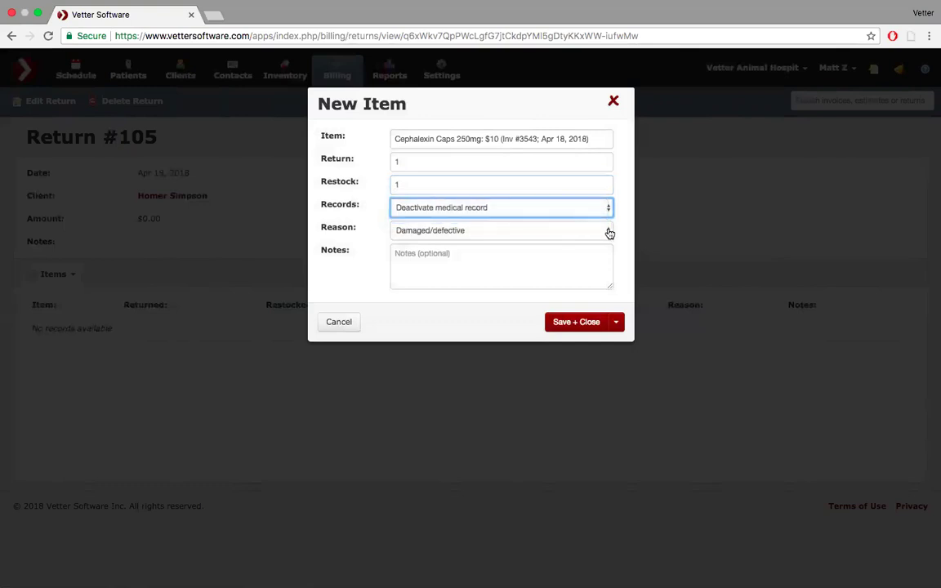
left_click(609, 233)
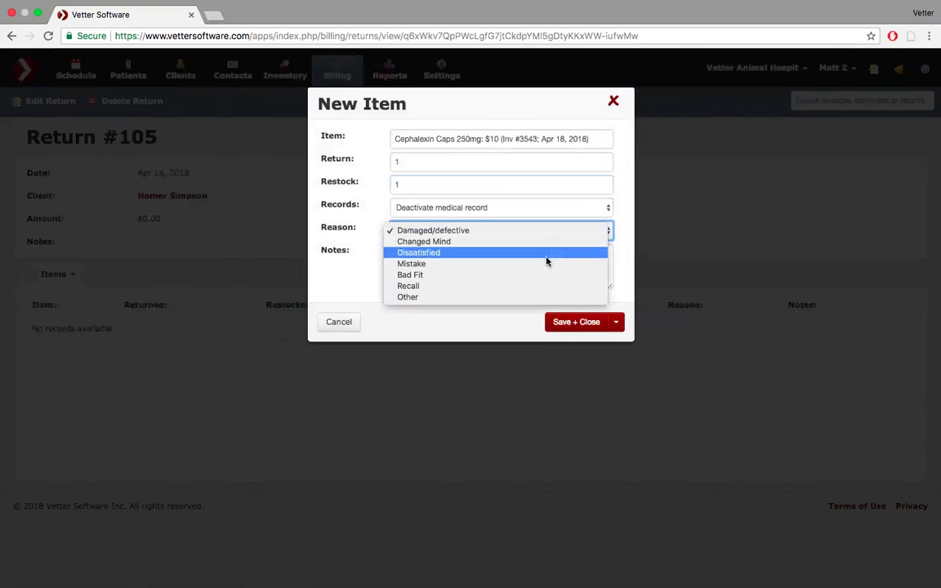
left_click(523, 289)
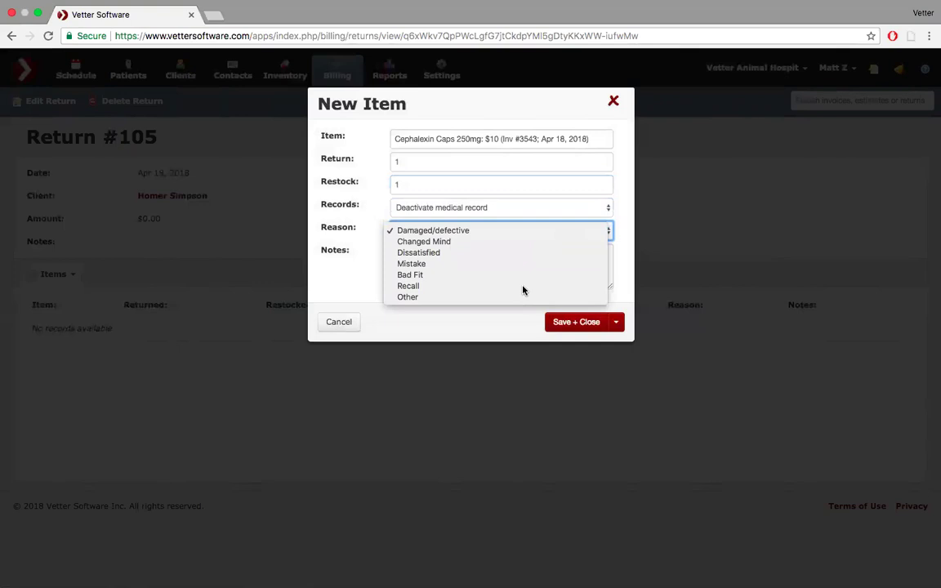
left_click(585, 325)
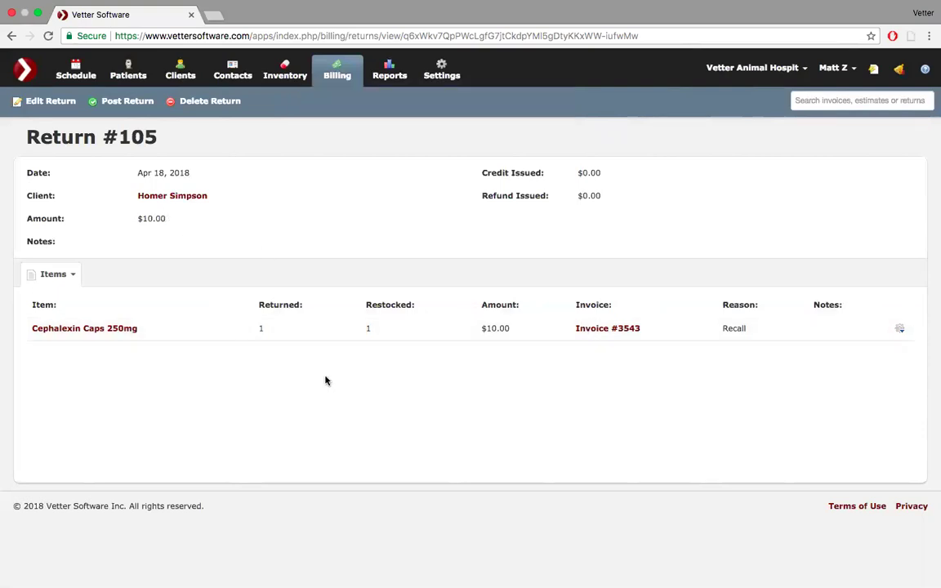
- Post Return #105 as a $10.00 store credit (Credit #302) instead of a refund
left_click(900, 330)
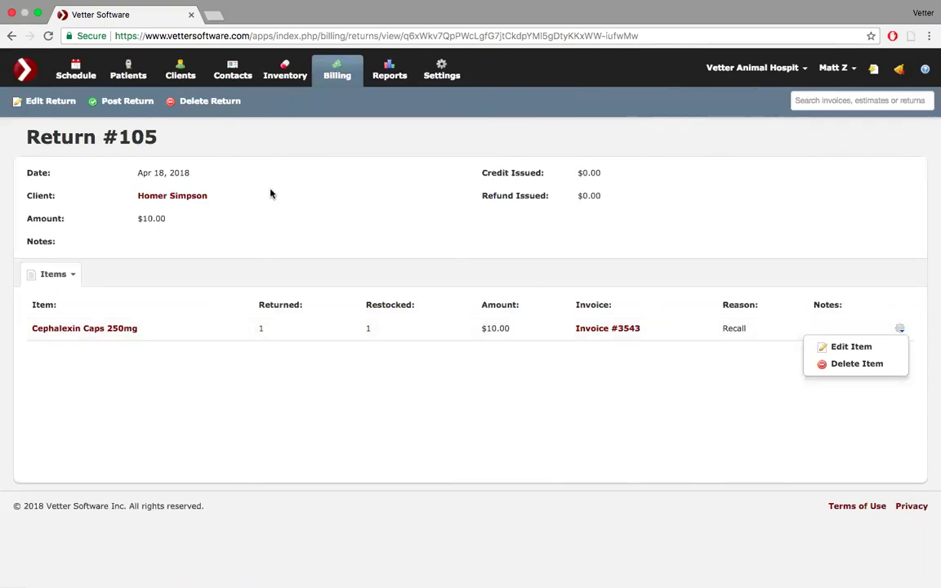
left_click(127, 102)
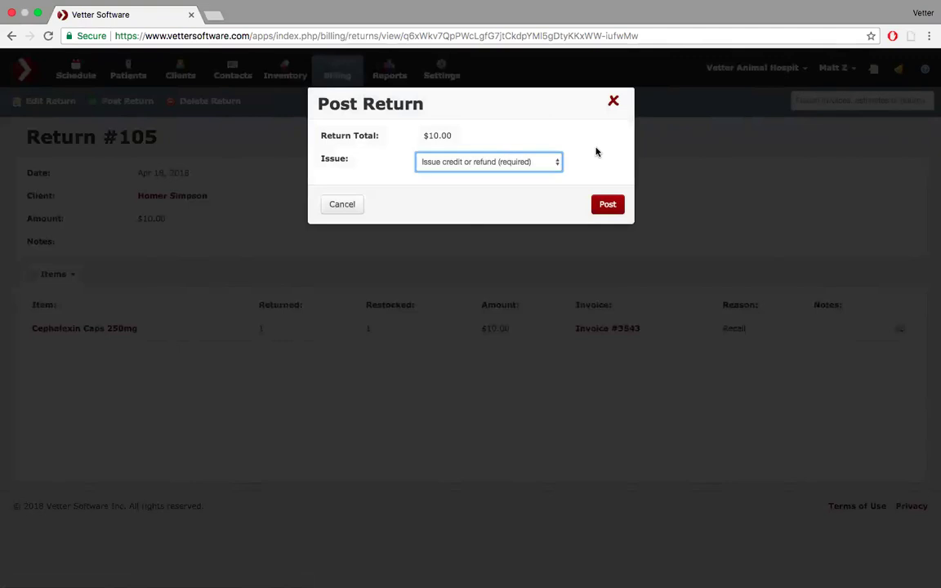
left_click(558, 166)
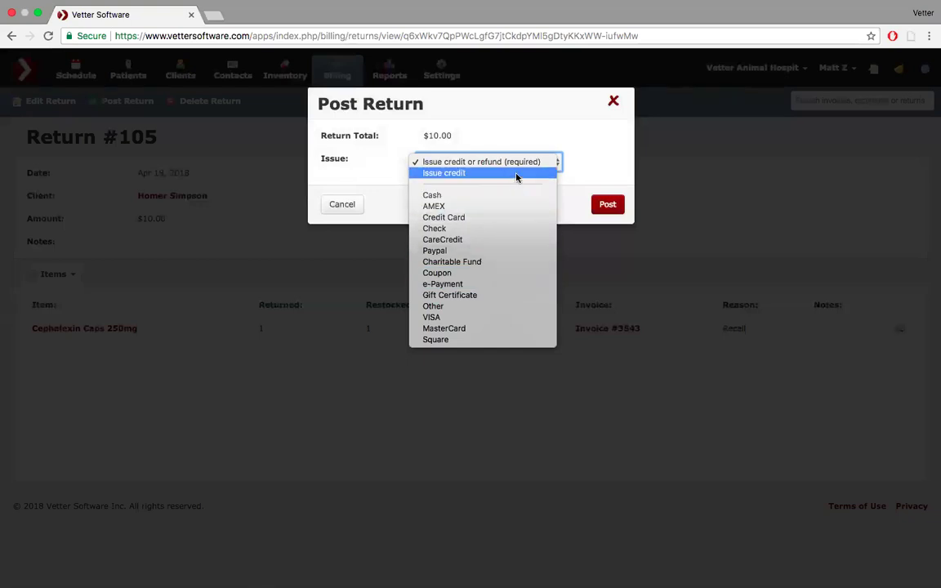
left_click(516, 173)
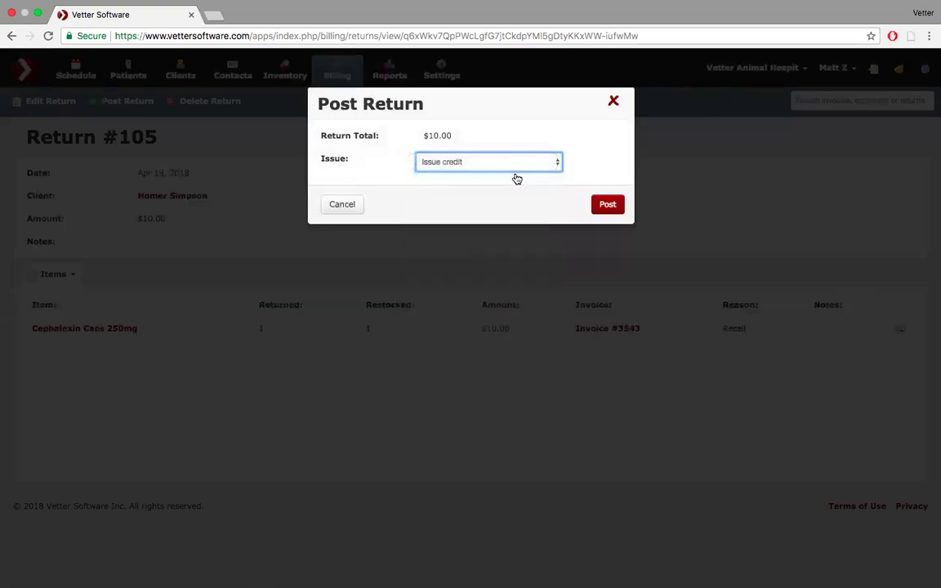
left_click(613, 205)
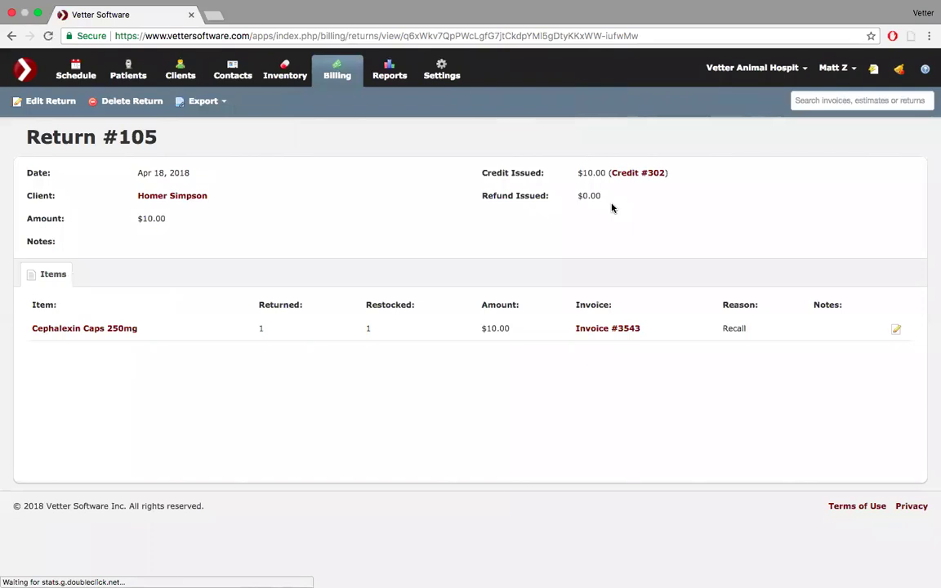
- Open the client's profile in a second tab, dismiss the attention note, and view their credits
left_click(192, 198, "super")
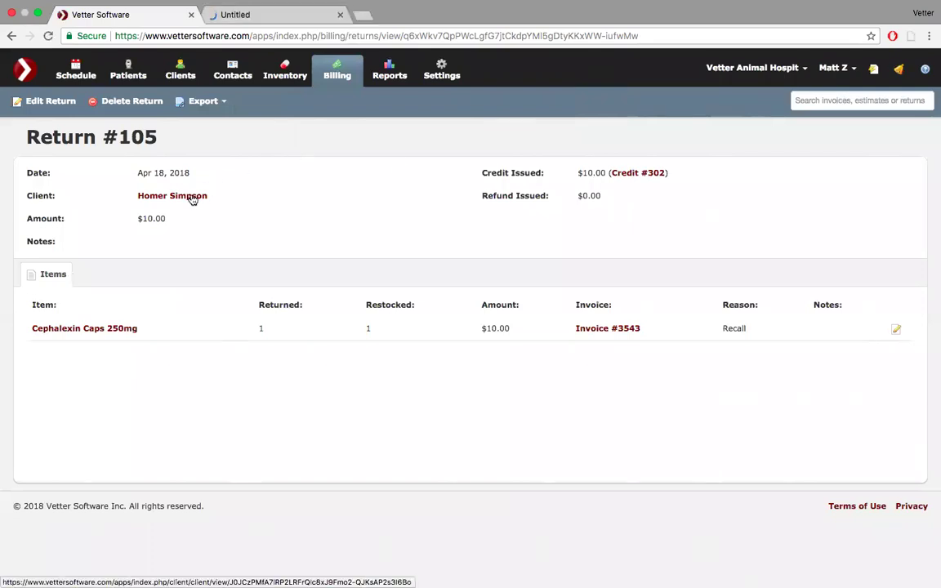
left_click(309, 17)
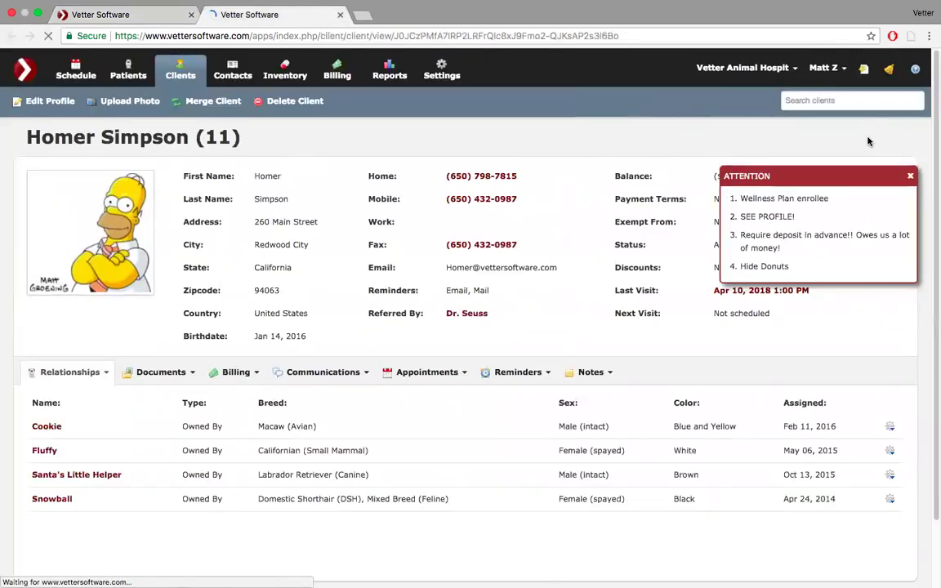
left_click(911, 179)
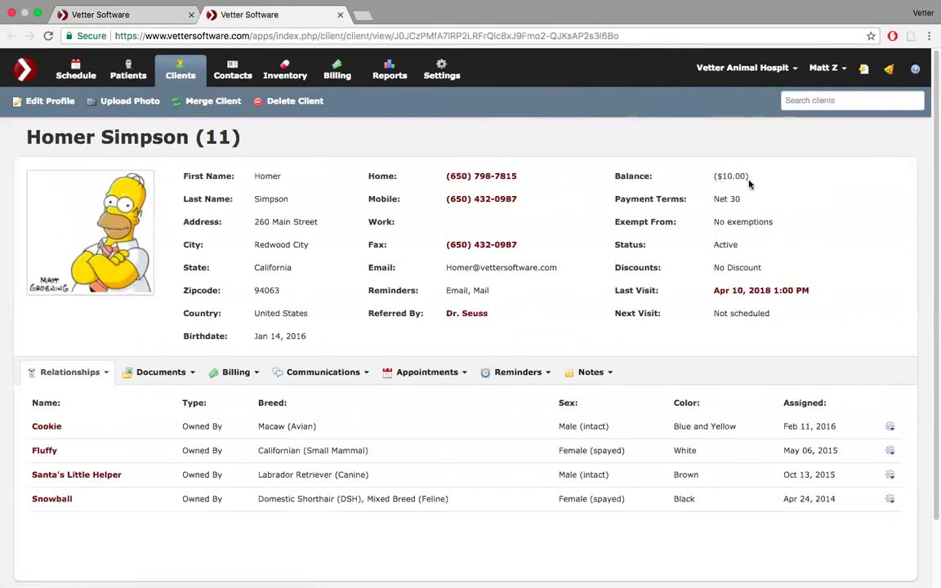
left_click(249, 373)
left_click(255, 398)
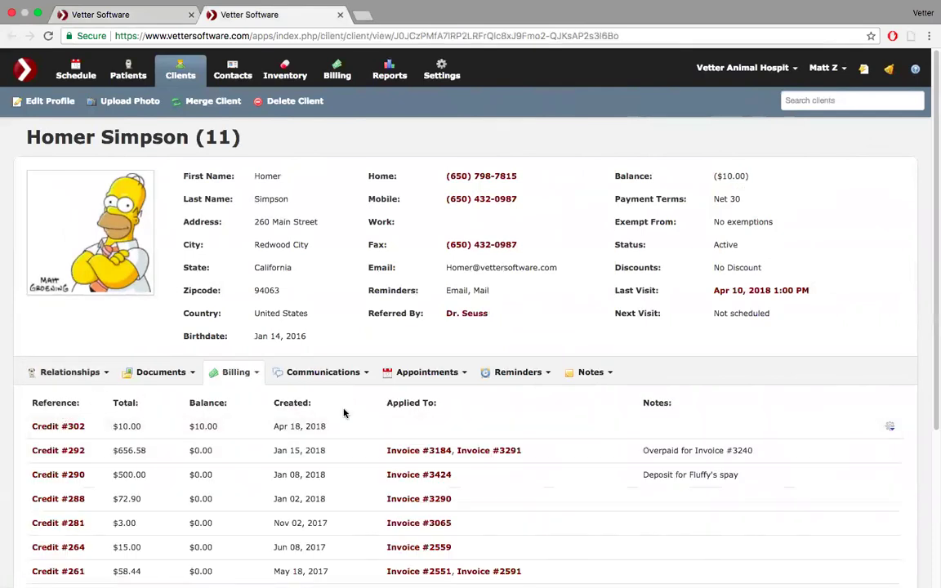
- Return to the first tab's Billing Dashboard and bring up the invoice options
left_click(140, 13)
left_click(339, 74)
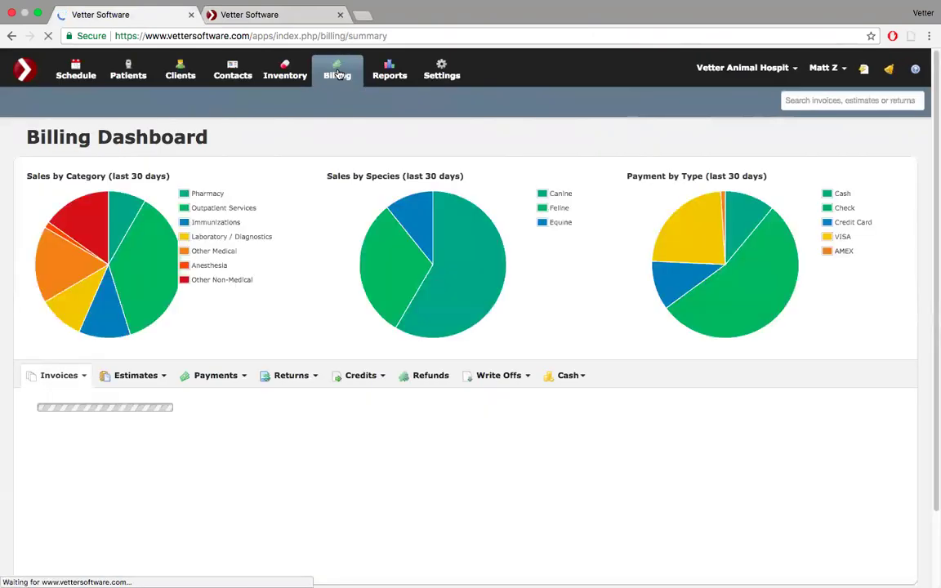
scroll(273, 246, "down", 1)
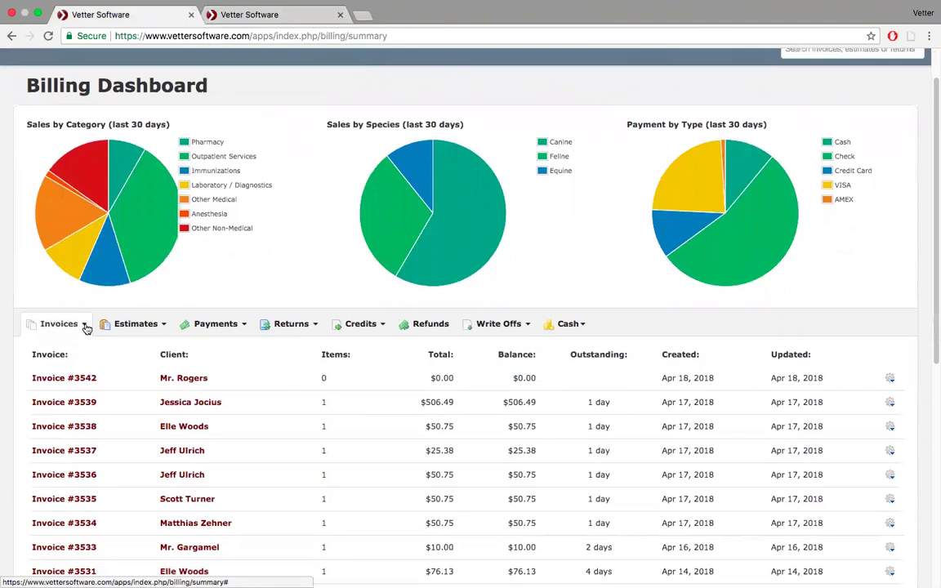
left_click(86, 327)
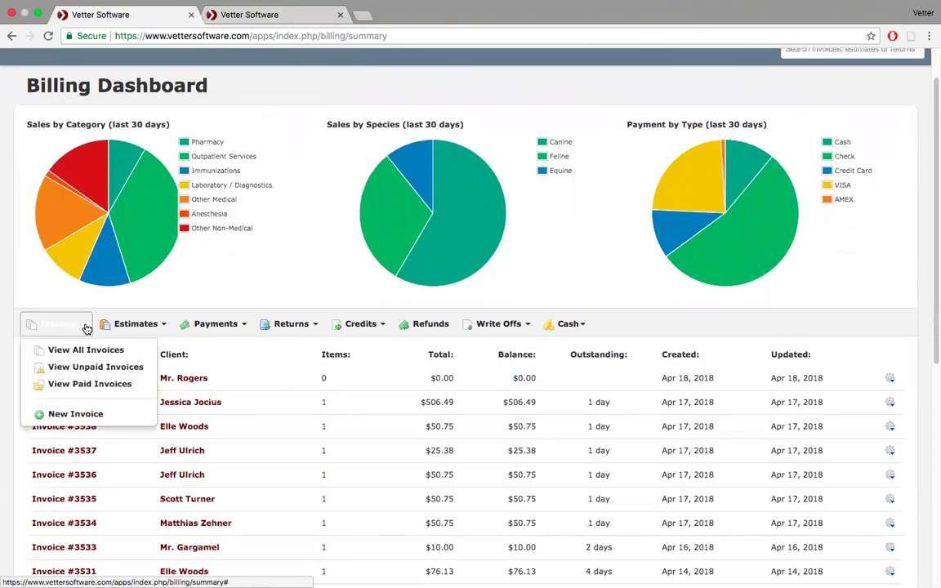
- Review the client's past invoices in the profile tab, then return to the Billing Dashboard
left_click(249, 15)
left_click(104, 374)
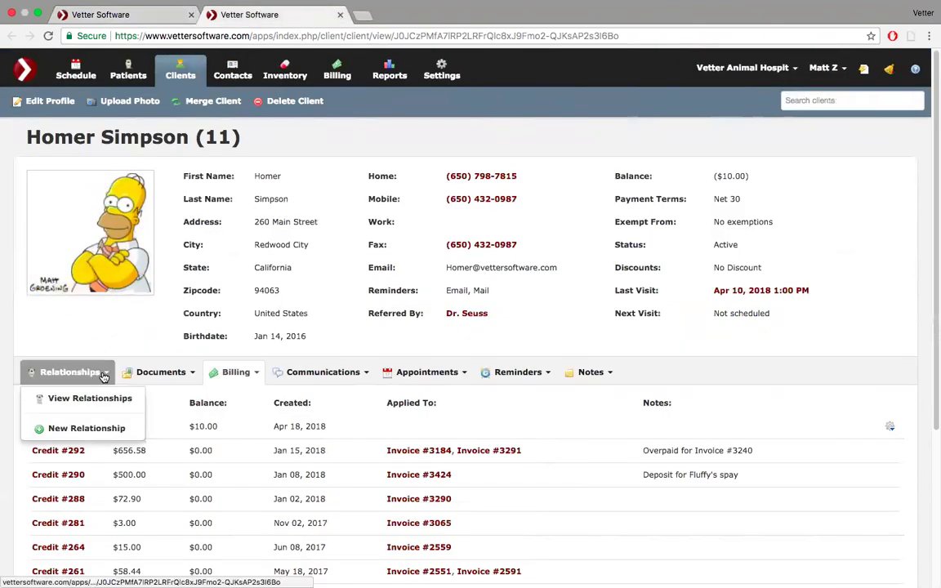
left_click(235, 373)
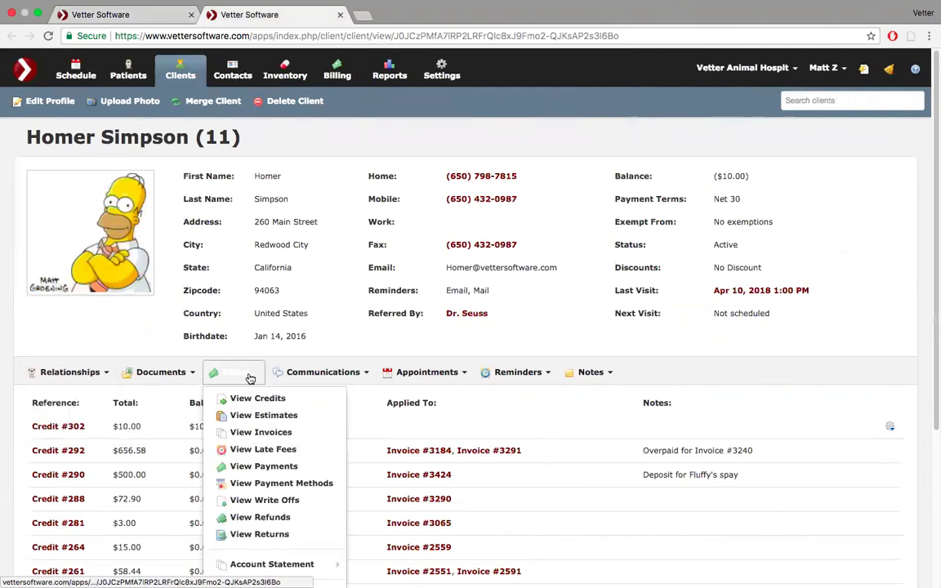
left_click(260, 433)
scroll(261, 435, "down", 3)
scroll(260, 433, "down", 3)
scroll(261, 435, "up", 6)
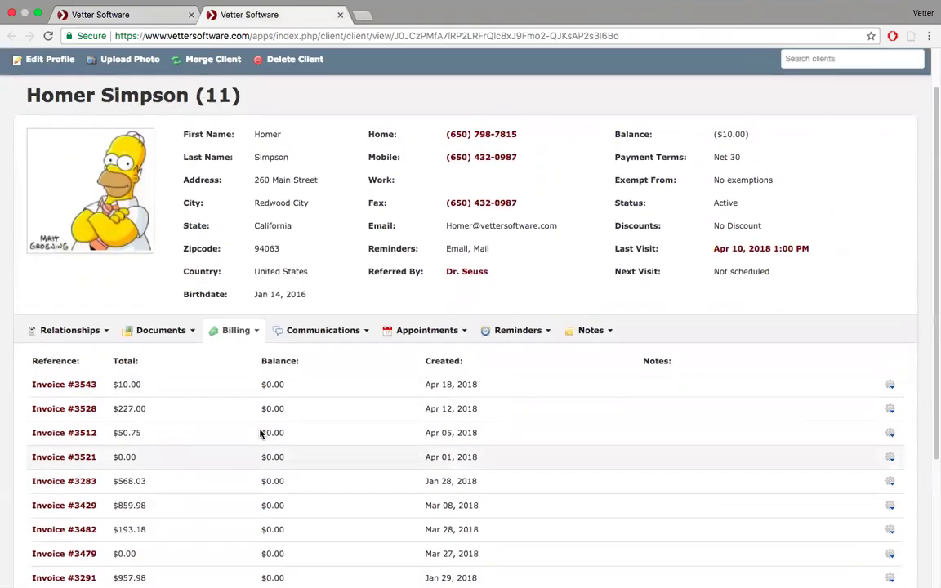
left_click(136, 20)
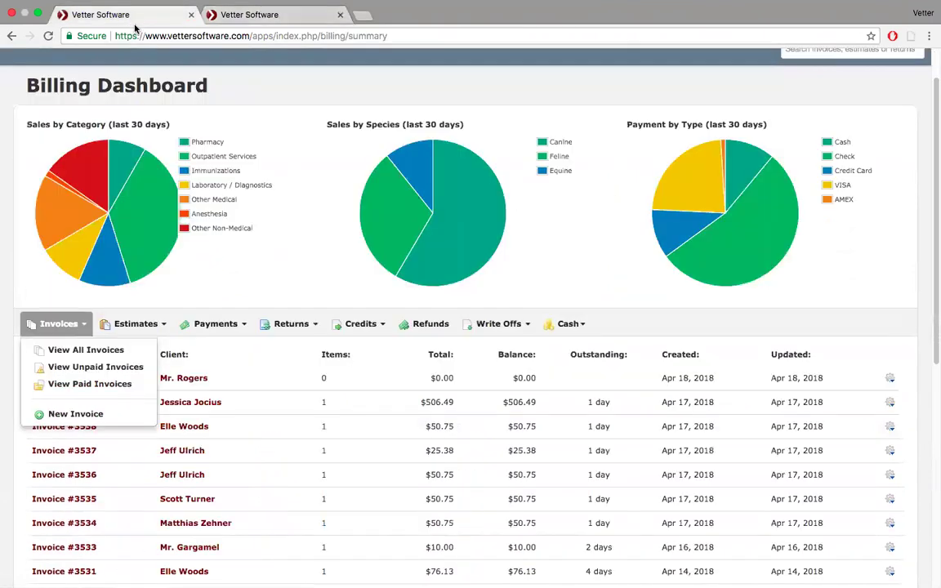
- Start a new invoice for the client's Labrador, Santa's Little Helper, using the Annual Exam bundle
left_click(100, 414)
left_click(462, 139)
type("home")
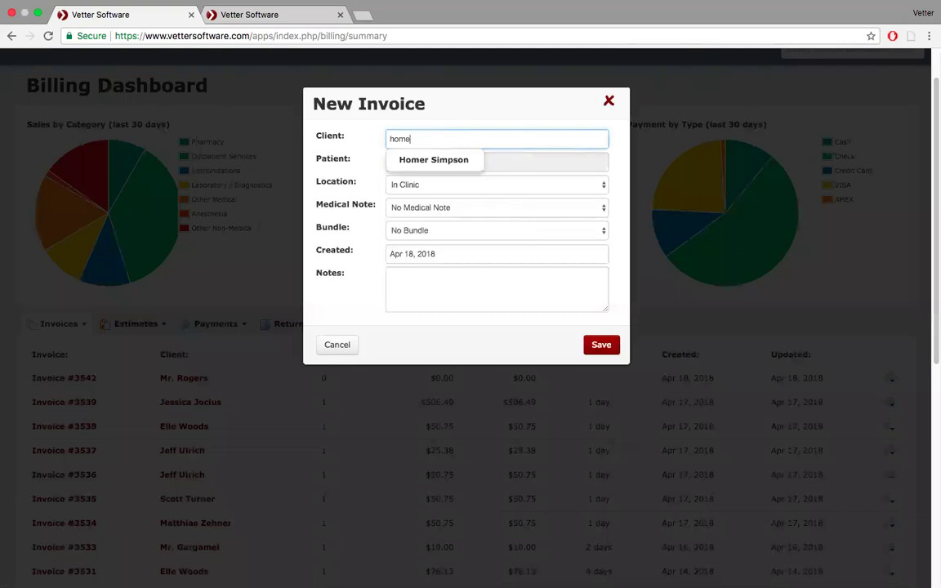
key("Down")
key("Return")
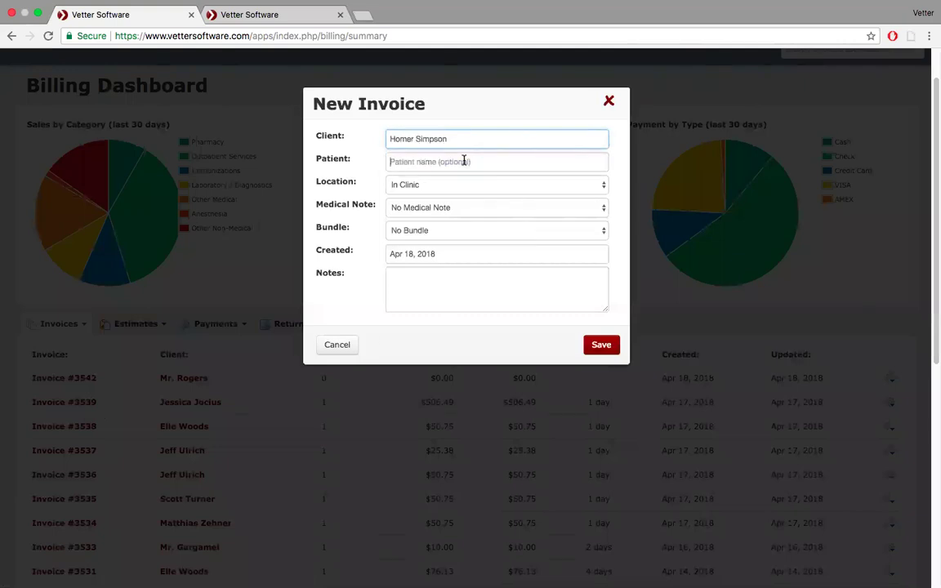
left_click(464, 161)
left_click(452, 235)
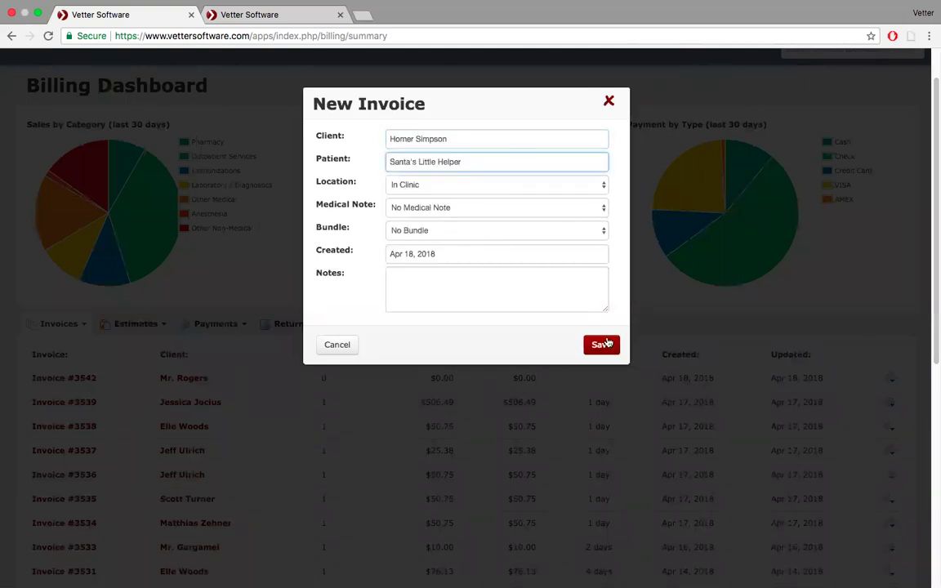
left_click(603, 233)
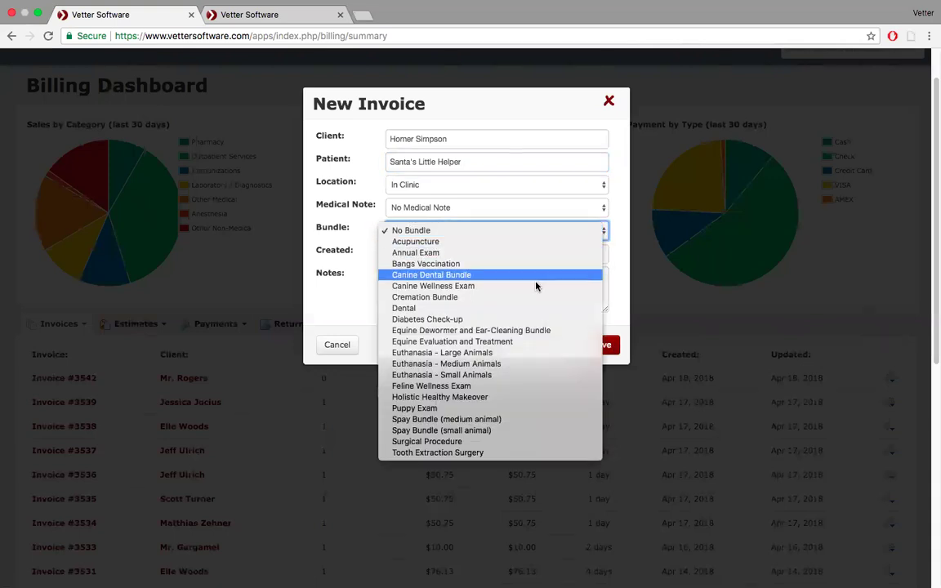
left_click(535, 253)
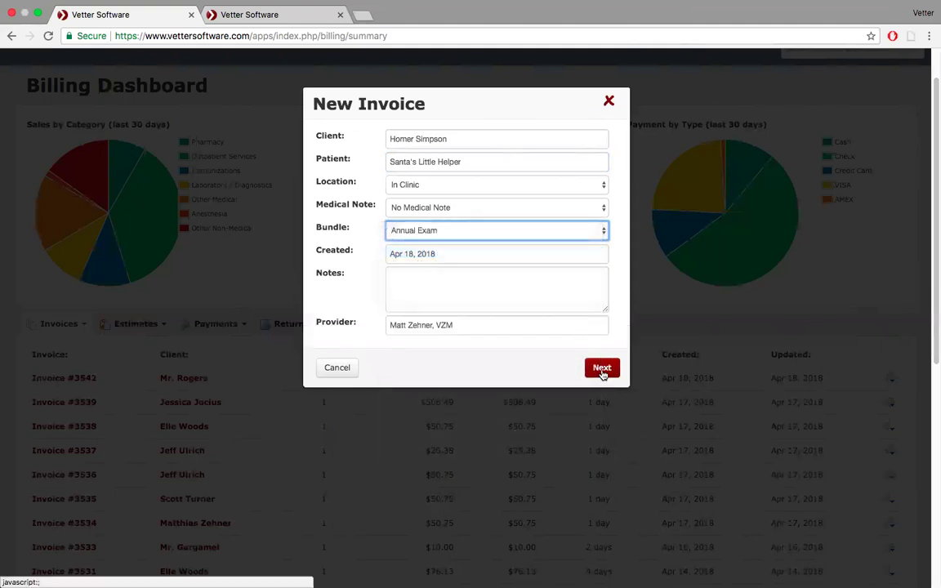
left_click(602, 369)
- Try saving the Annual Exam bundle items, check Wi-Fi while it hangs, then close the stalled editor
left_click(606, 476)
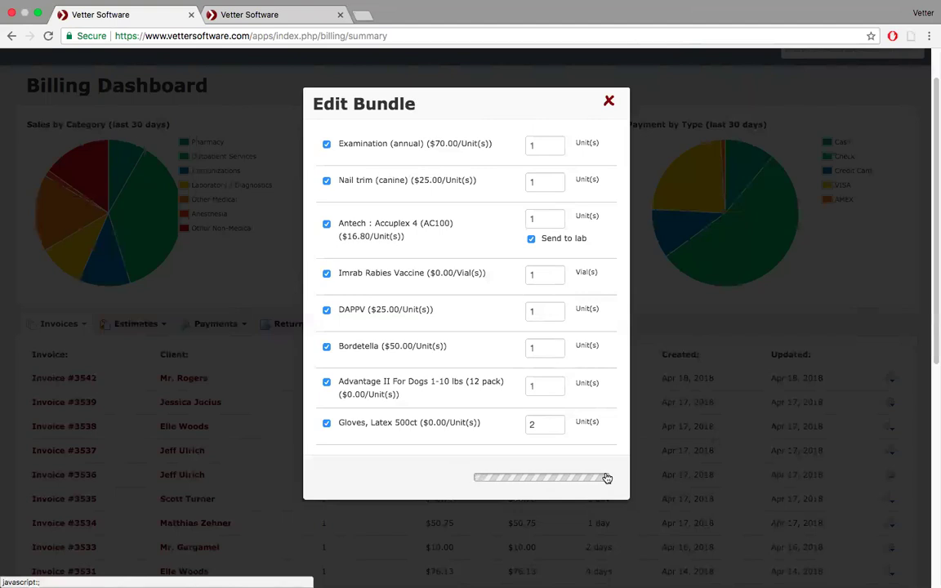
mouse_move(745, 6)
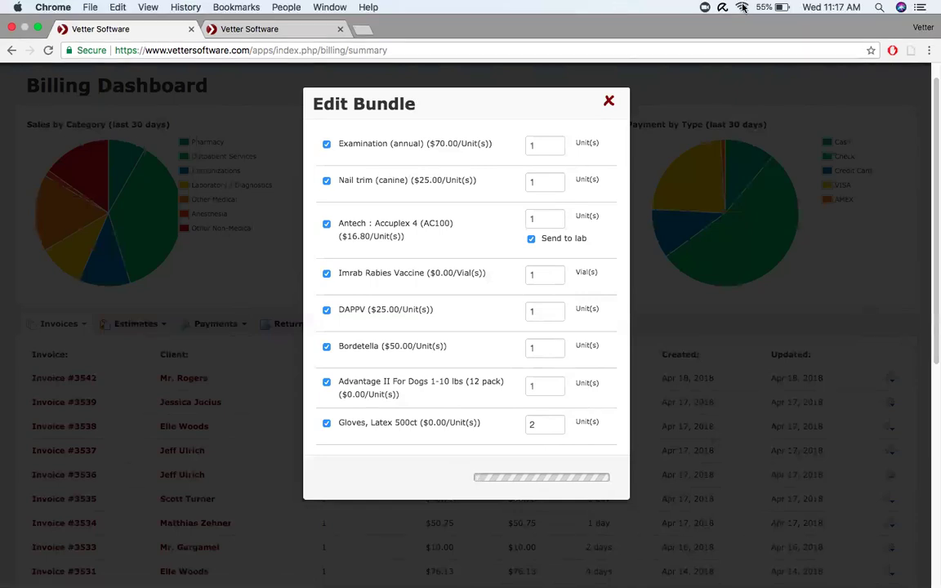
left_click(743, 7)
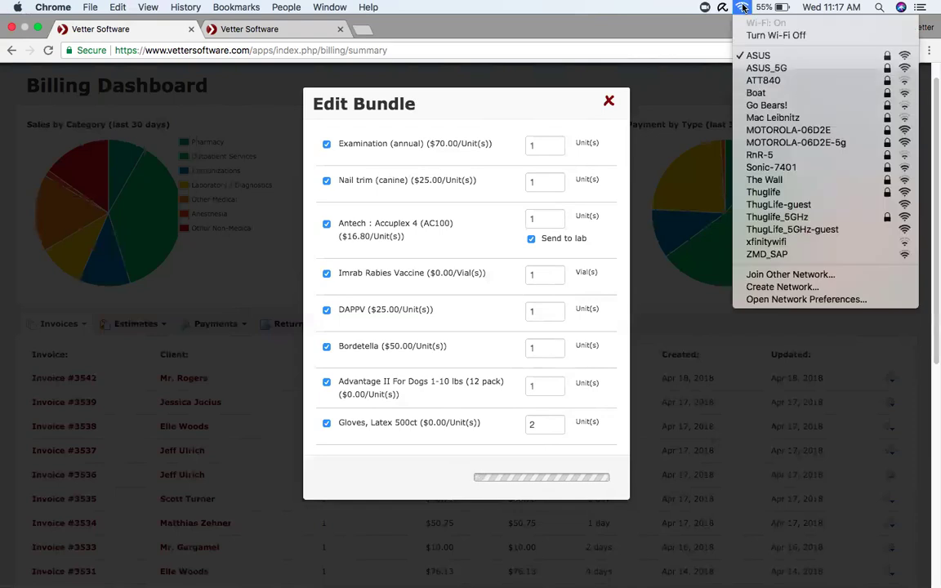
left_click(744, 7)
left_click(743, 7)
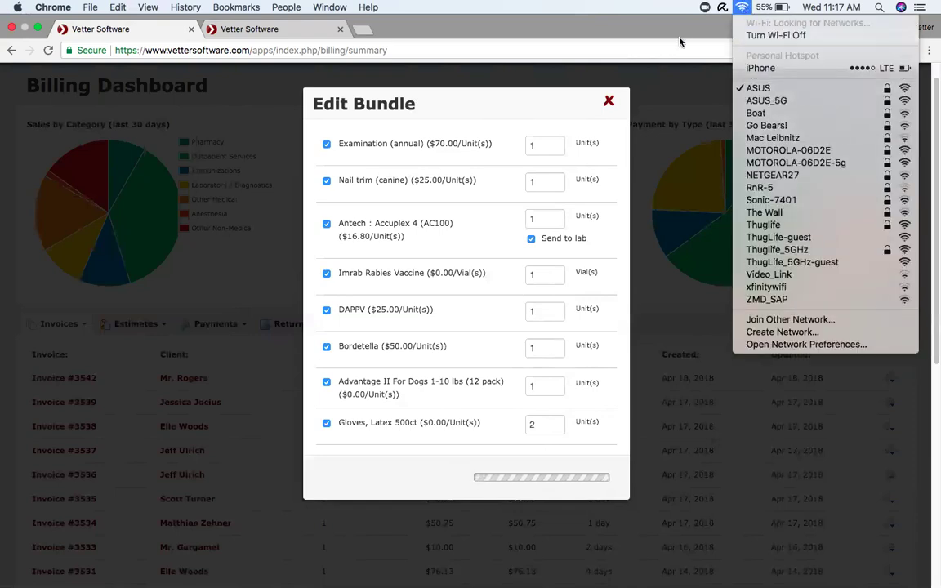
left_click(653, 32)
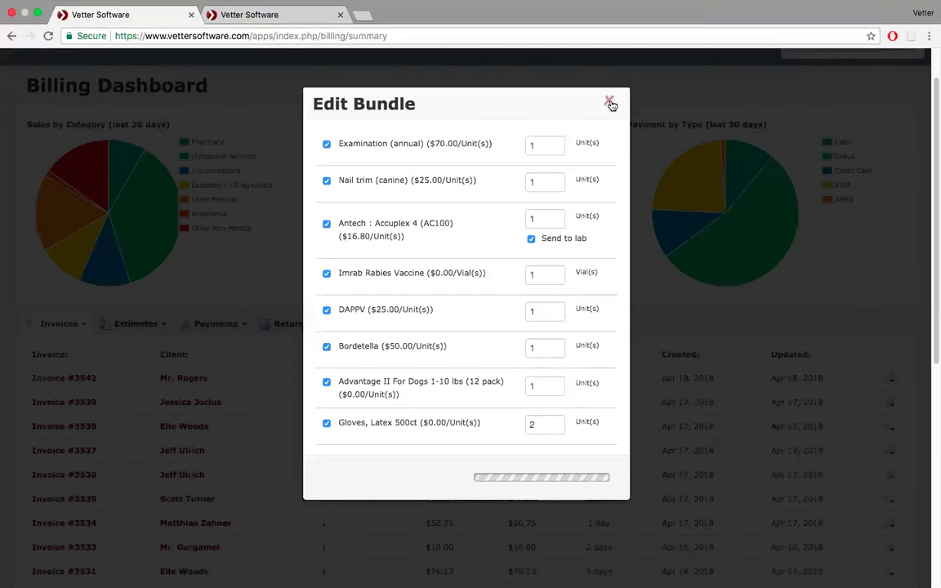
left_click(610, 103)
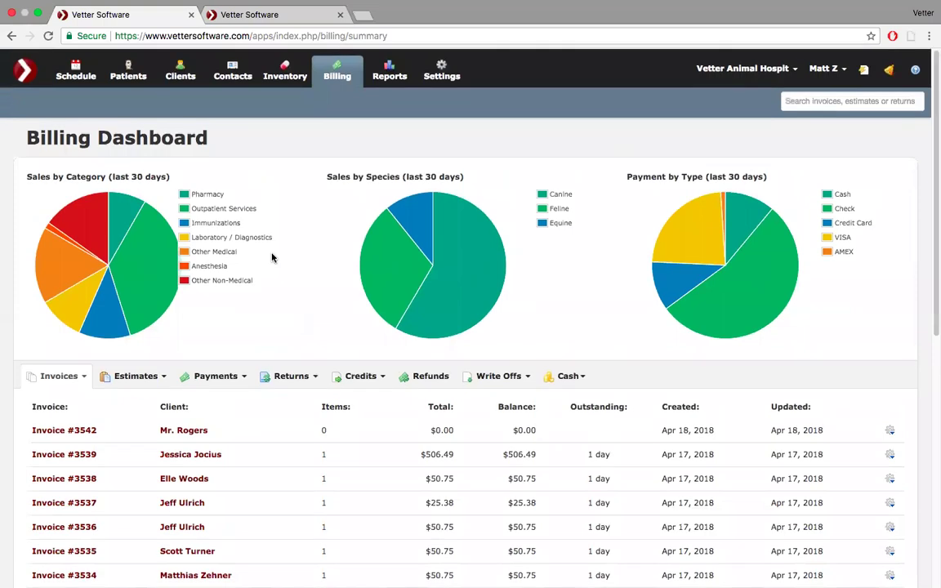
- Create and save new Invoice #3545 for the client's Labrador, Santa's Little Helper
scroll(272, 258, "down", 4)
scroll(272, 258, "up", 1)
left_click(82, 259)
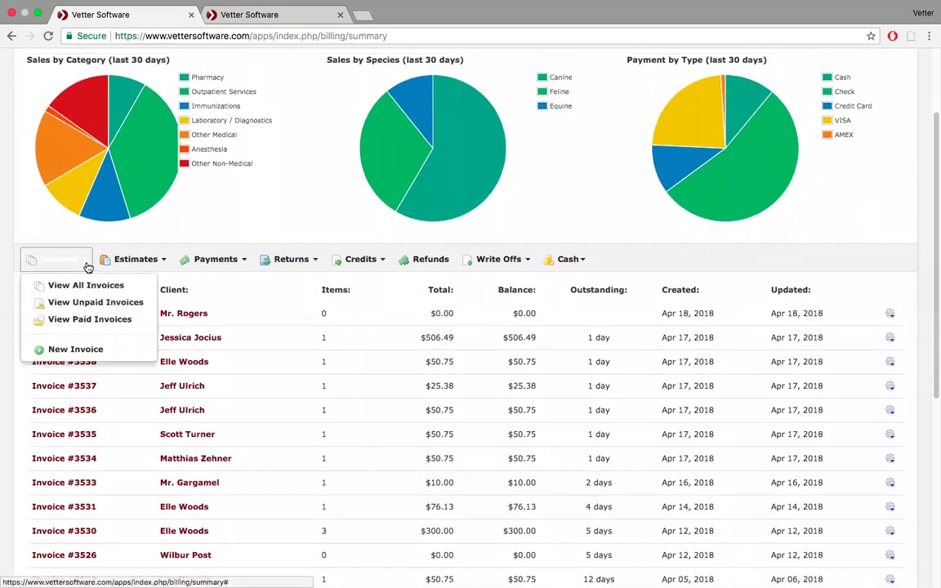
left_click(90, 349)
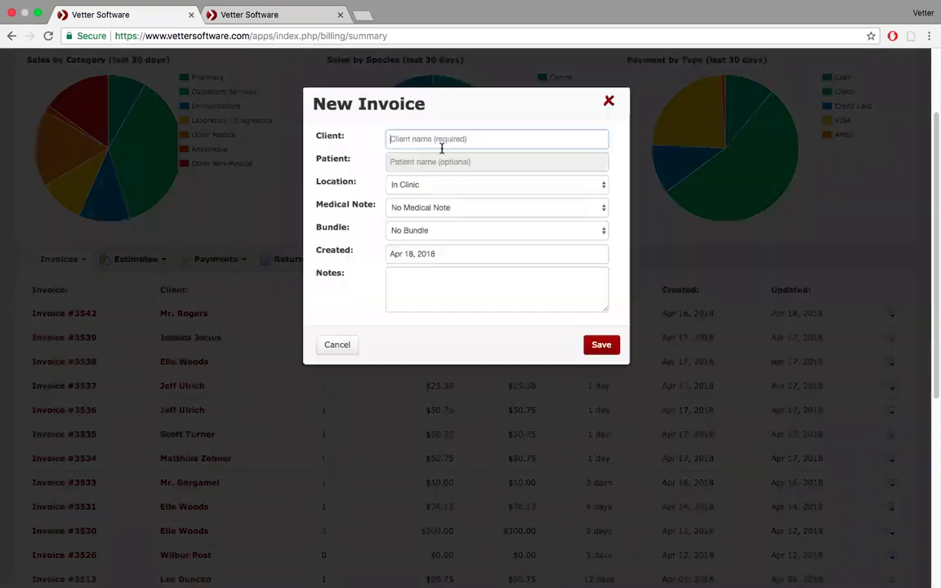
type("Ho")
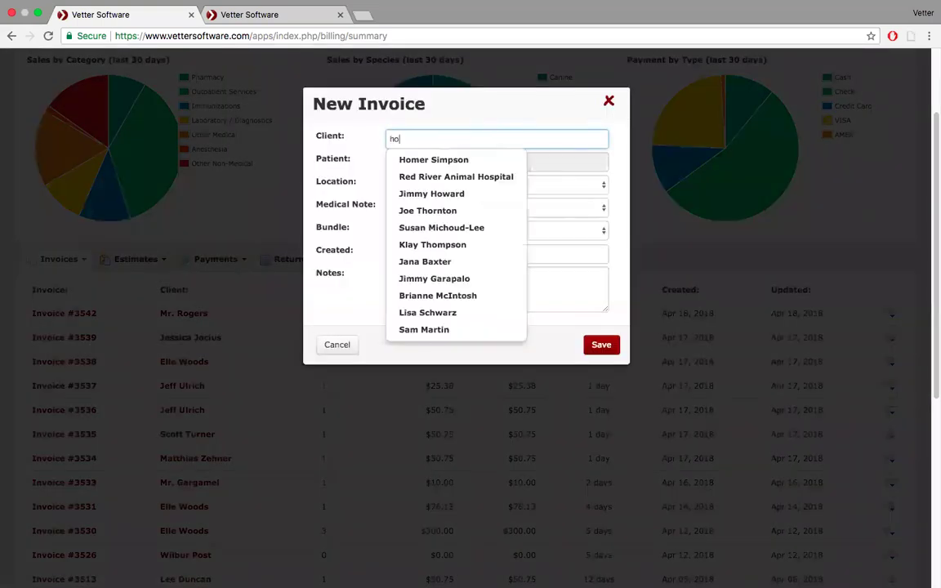
key("Down")
key("Return")
left_click(470, 162)
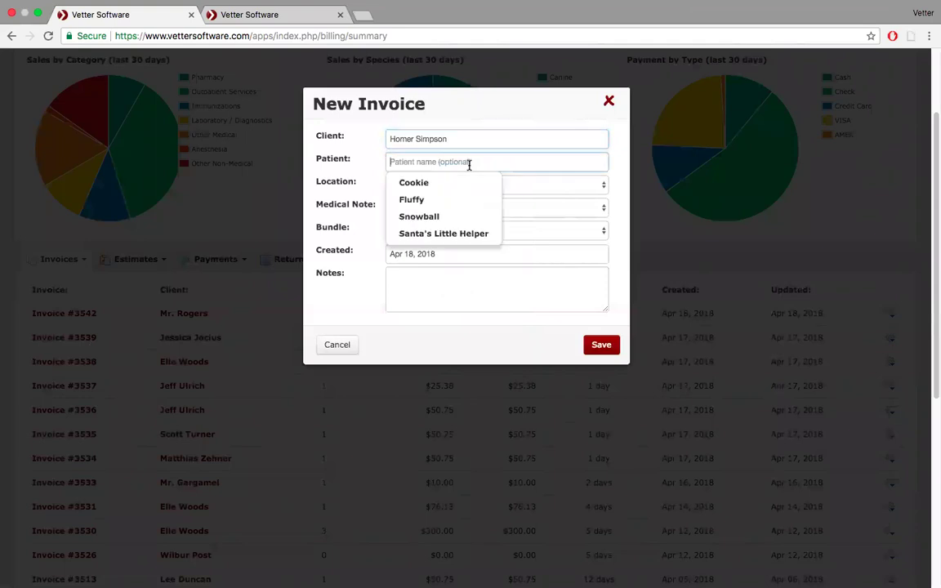
left_click(441, 235)
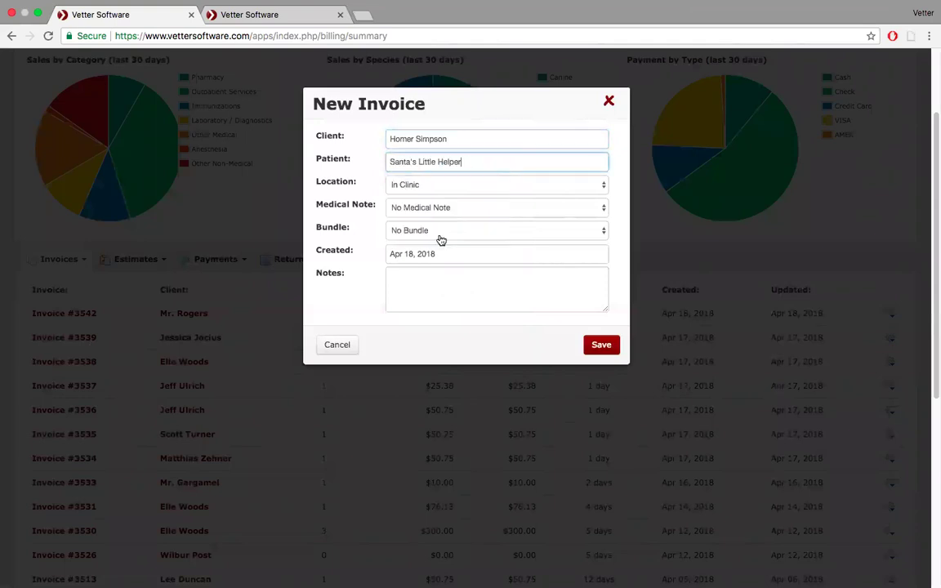
left_click(603, 346)
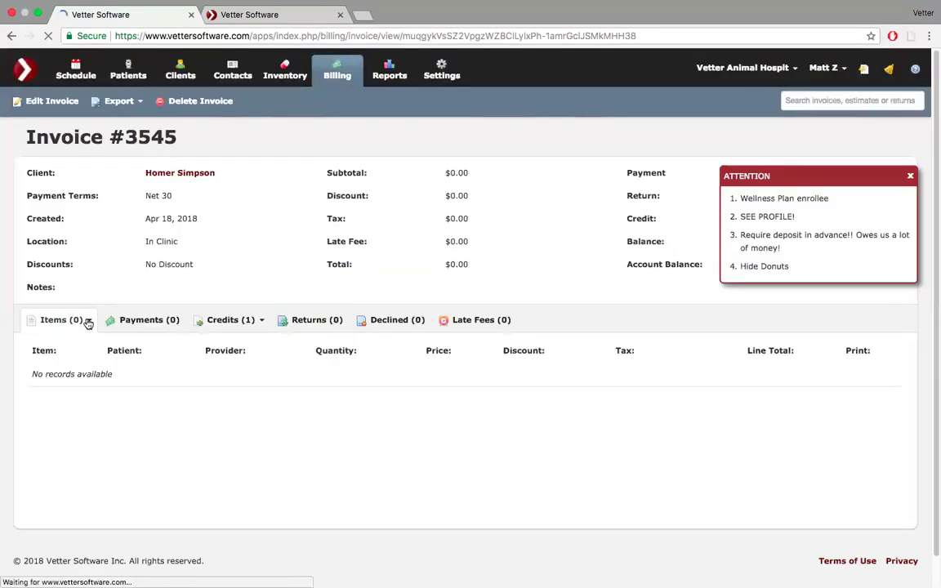
- Add one Hill's W/D Canine Canned 13oz for Santa's Little Helper to the invoice
left_click(88, 324)
left_click(65, 376)
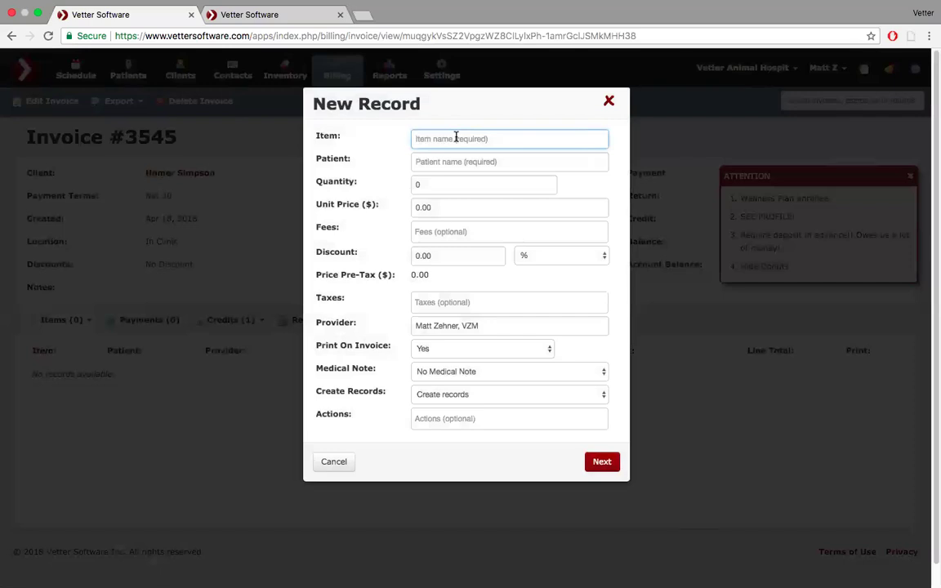
type("hil")
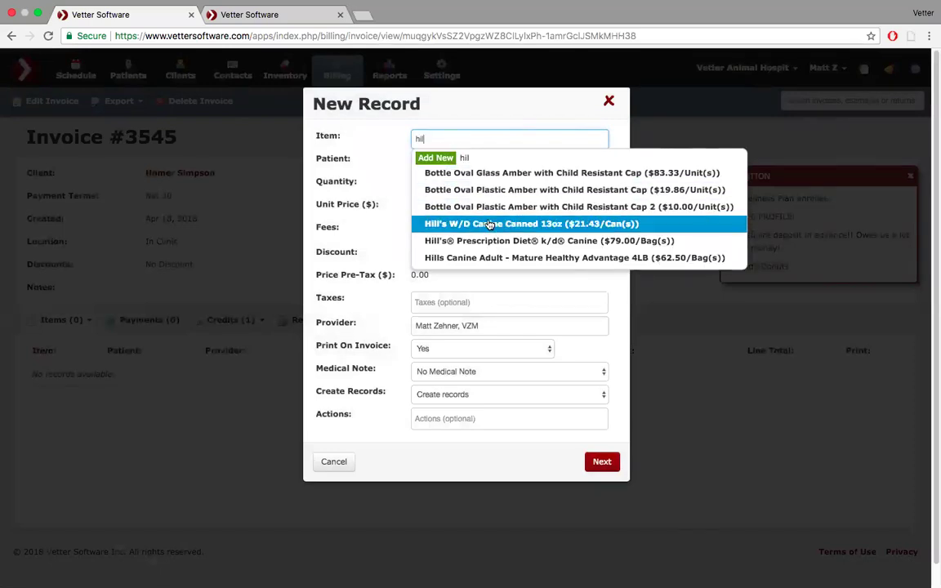
left_click(480, 224)
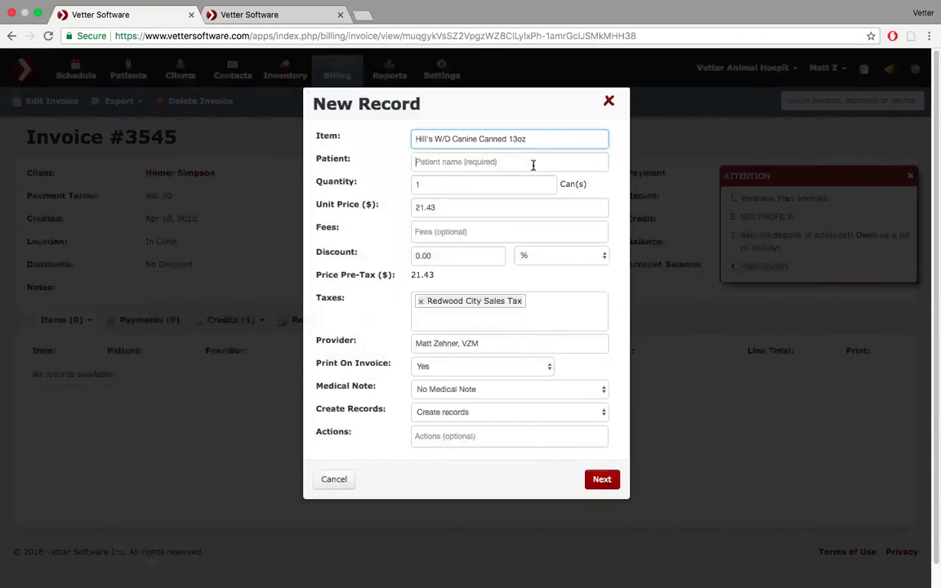
left_click(530, 162)
left_click(518, 232)
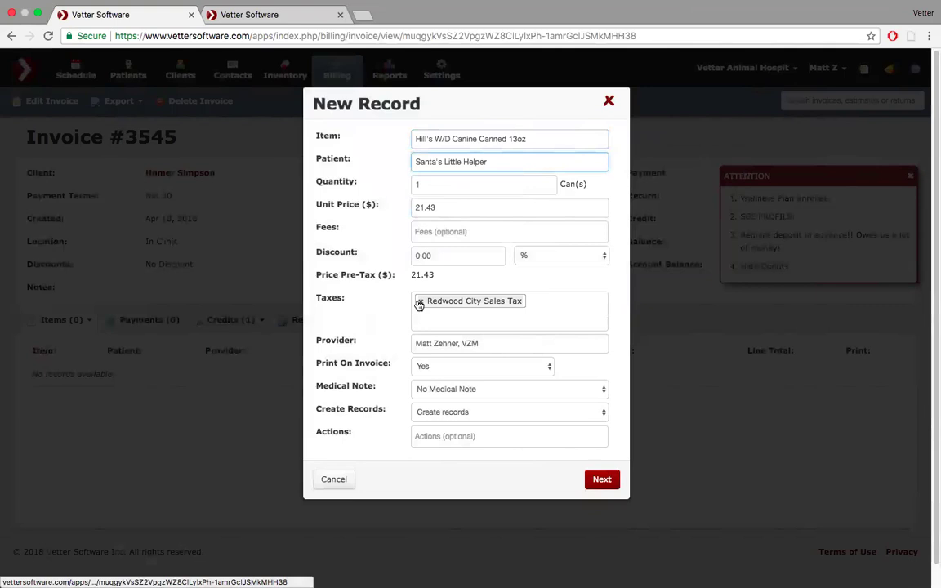
left_click(601, 482)
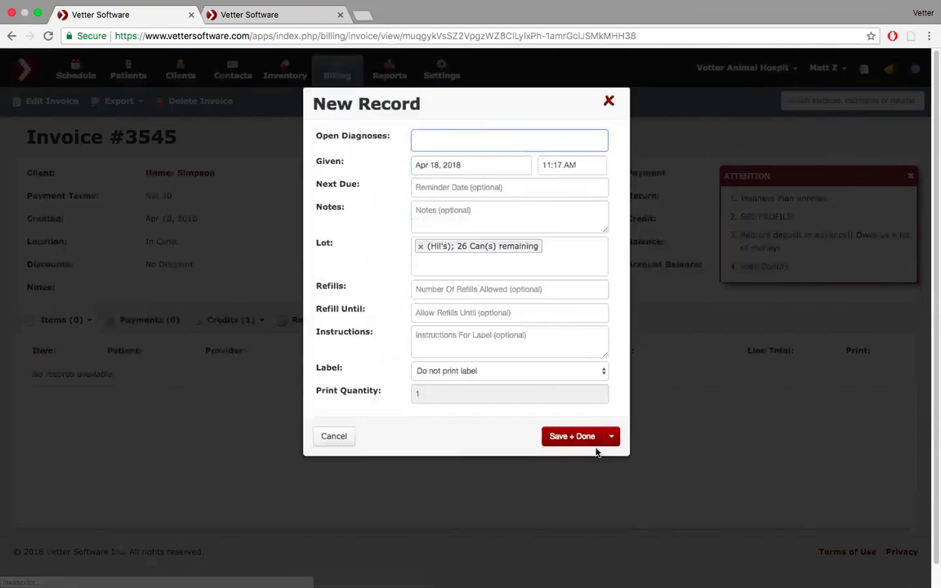
left_click(589, 440)
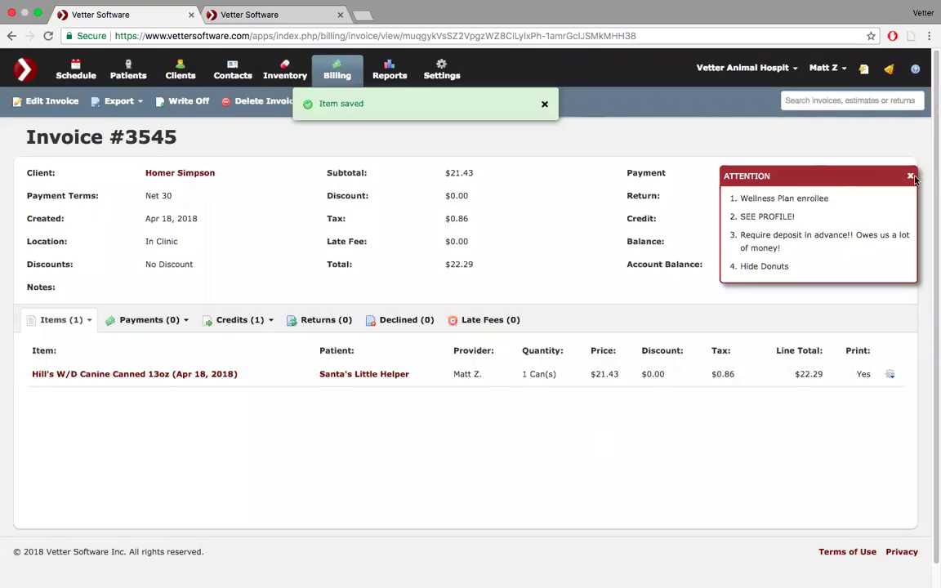
- Dismiss the attention note and view Invoice #3545's credits, applying then cancelling Credit #302
left_click(909, 178)
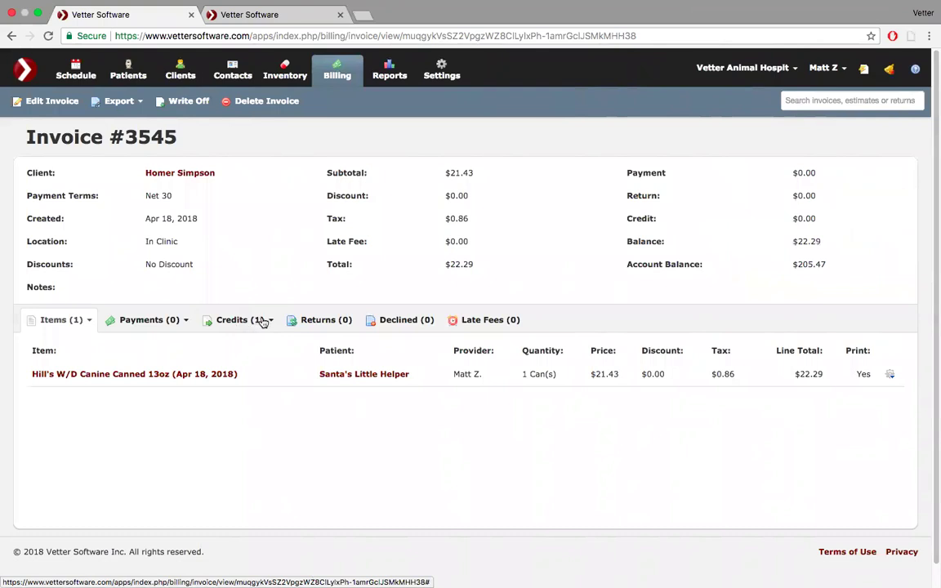
left_click(263, 324)
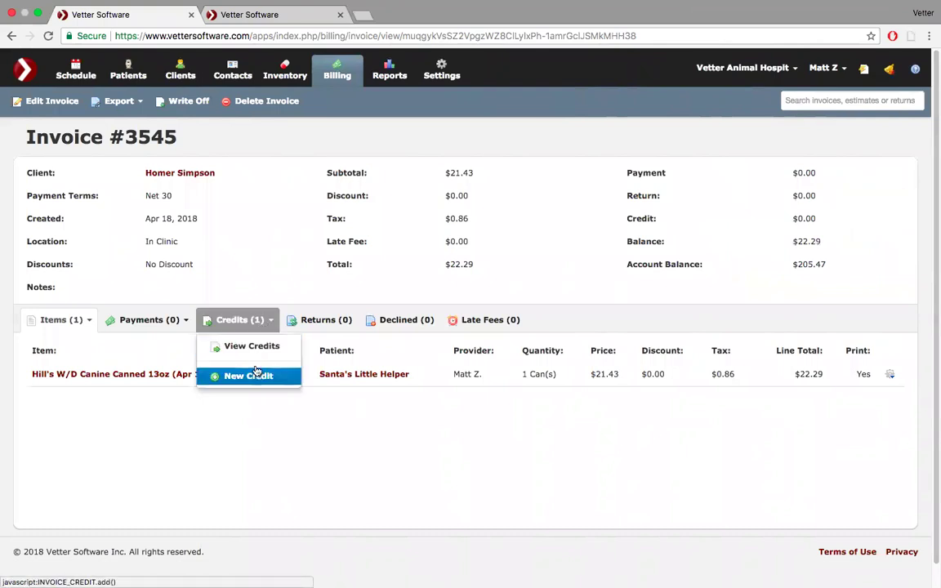
left_click(259, 350)
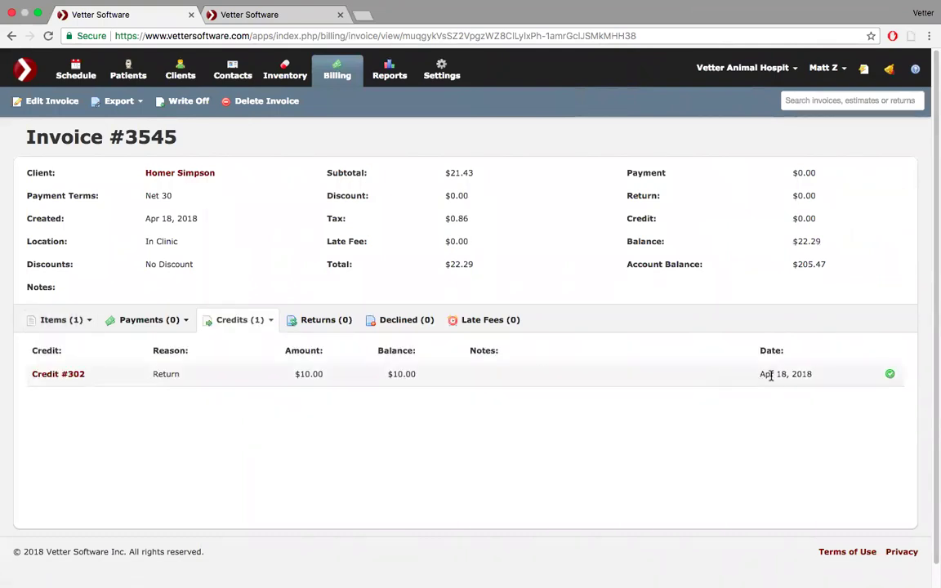
left_click(891, 374)
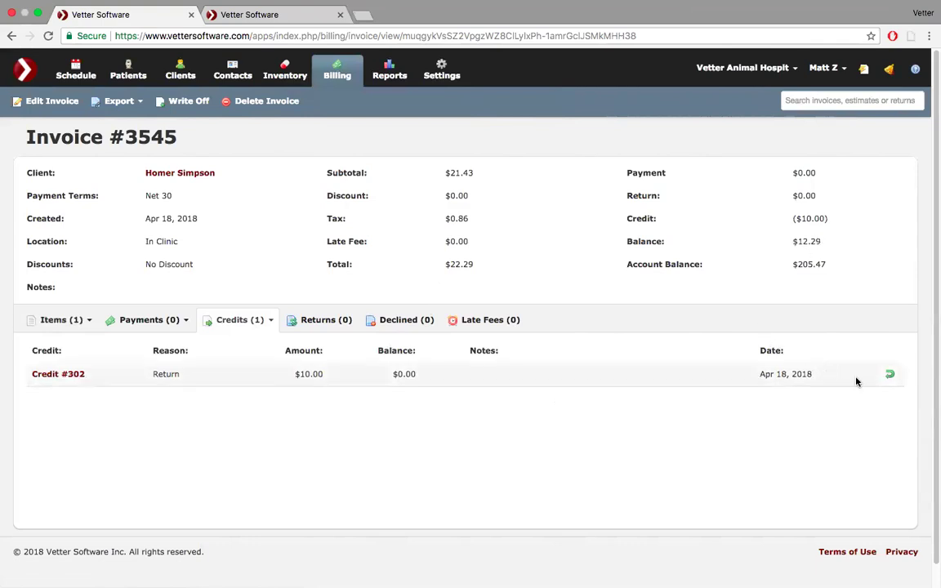
left_click(889, 374)
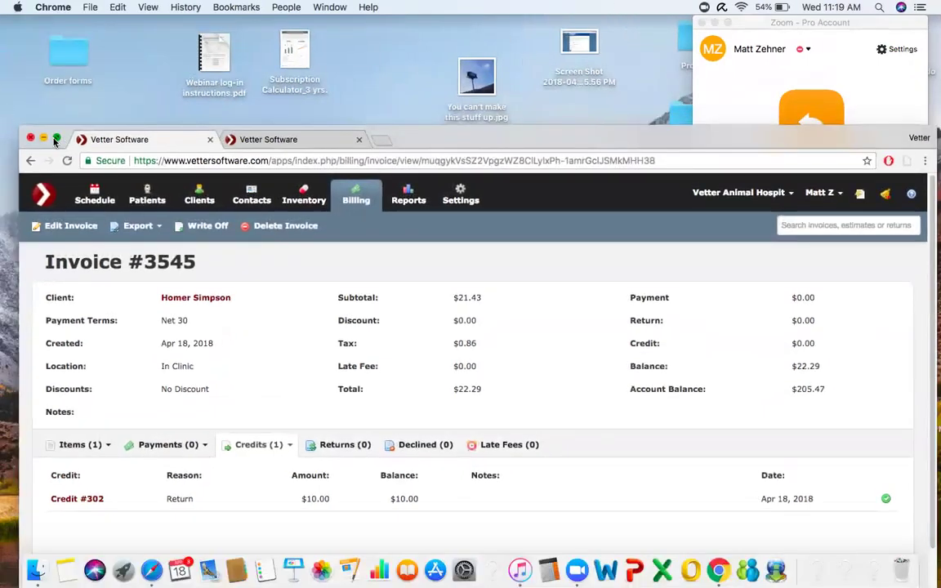
- Maximise the browser, go to the Billing Dashboard, and open then discard a write-off form
left_click(56, 138)
left_click(338, 72)
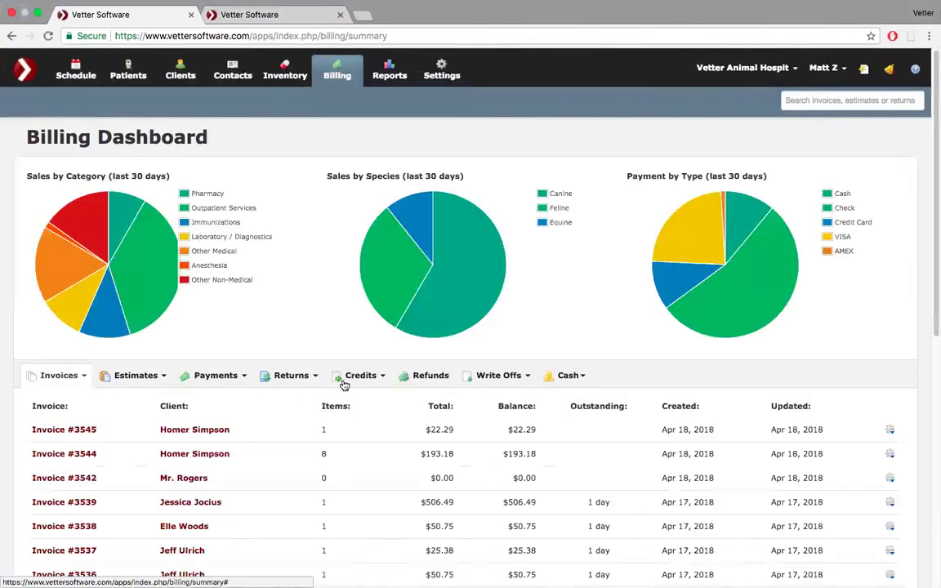
scroll(482, 375, "down", 3)
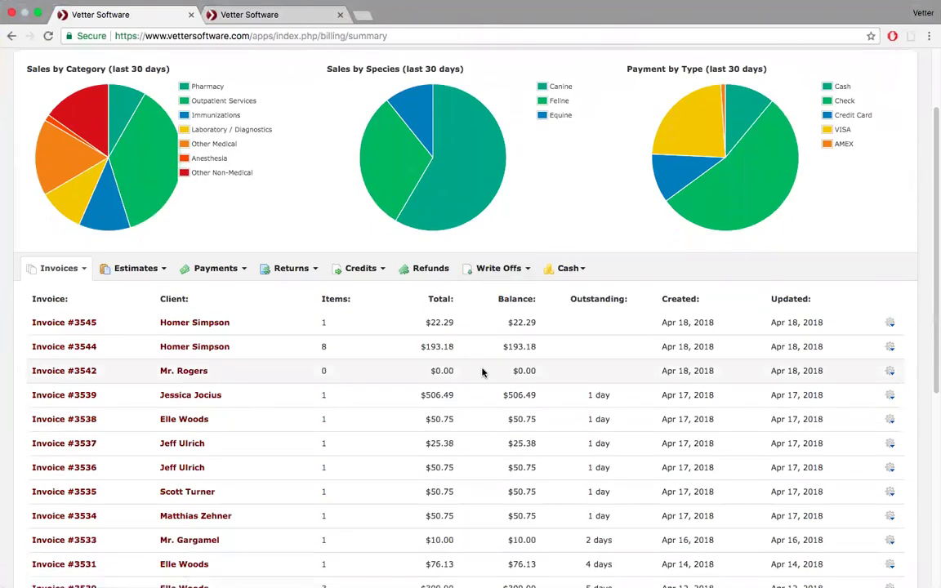
left_click(529, 268)
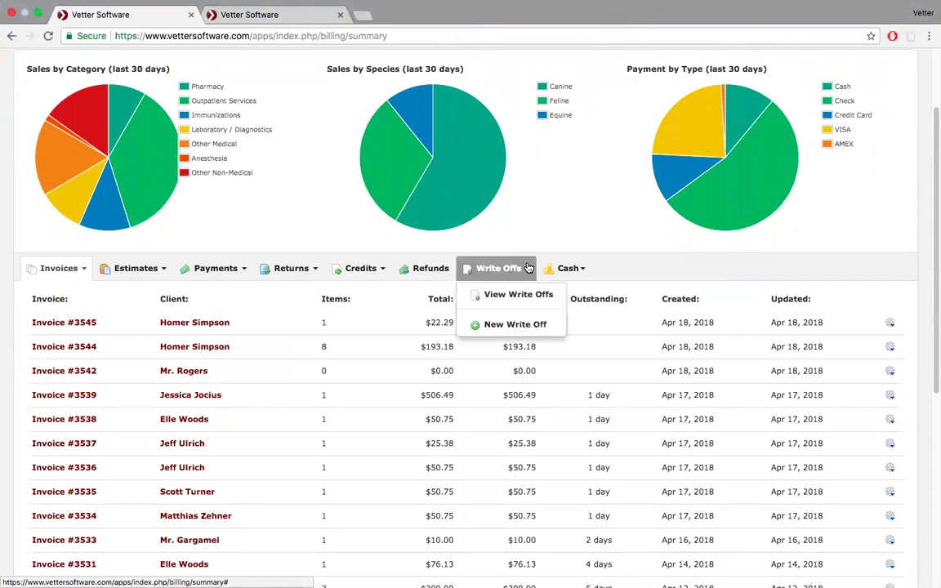
left_click(512, 326)
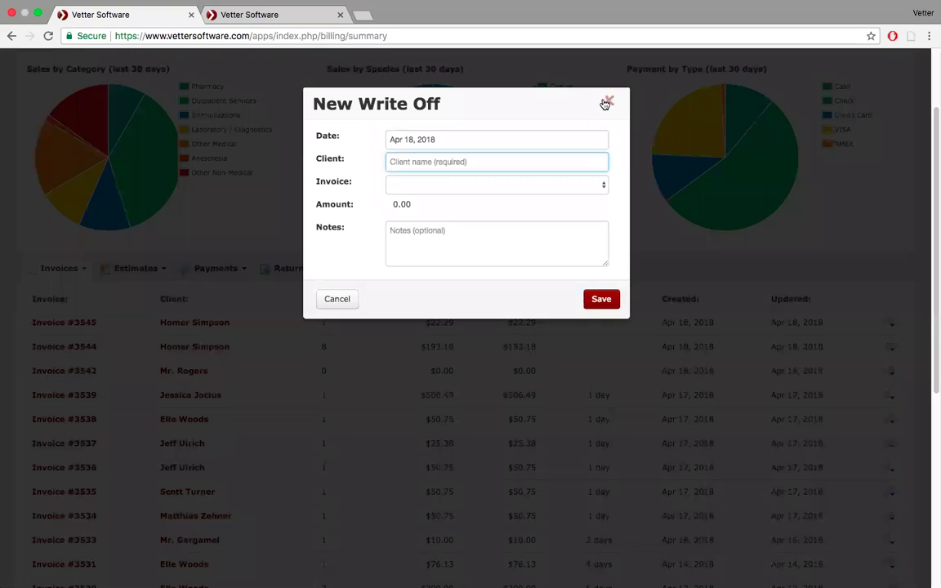
left_click(607, 103)
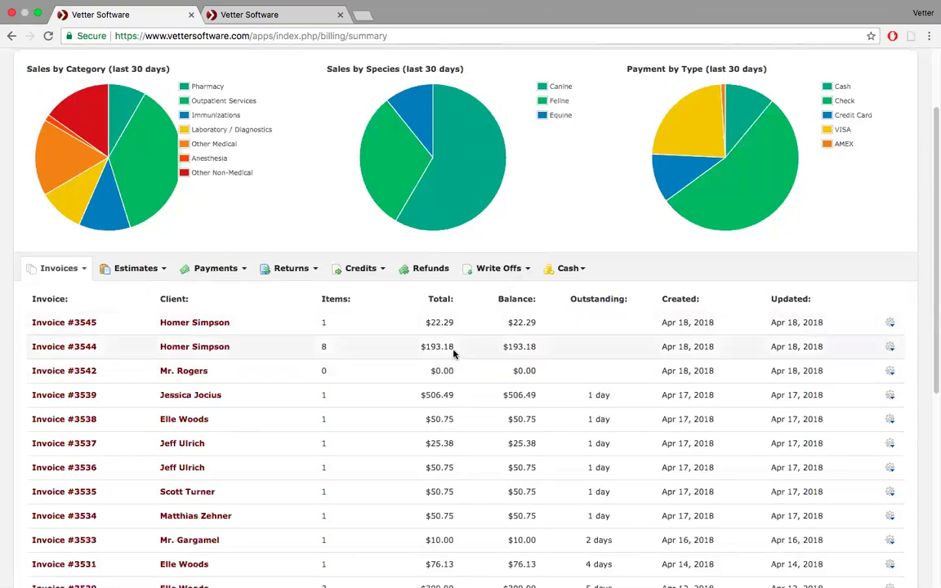
- Write off the client's Invoice #3545 with the note 'Client moved; unresponsive; can't collect oebt'
left_click(523, 270)
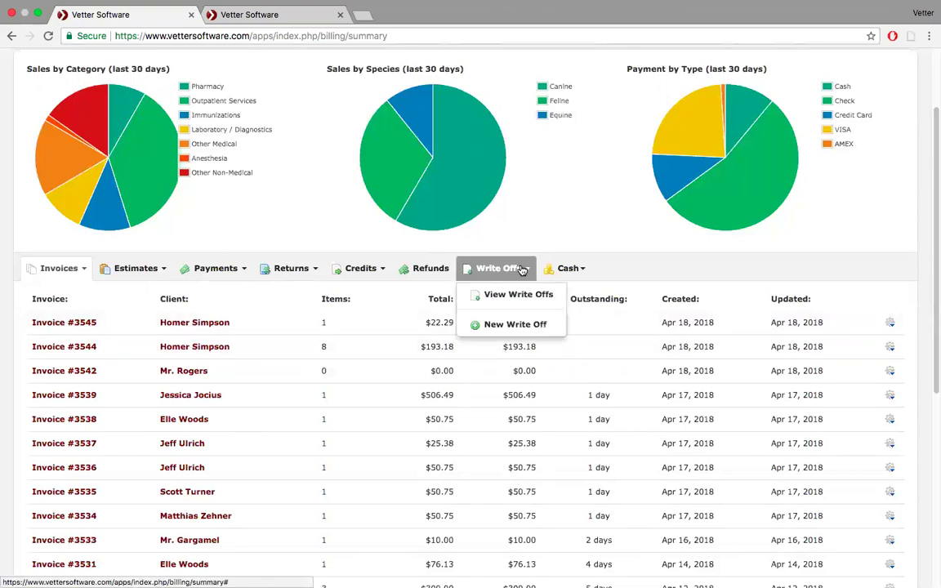
left_click(512, 325)
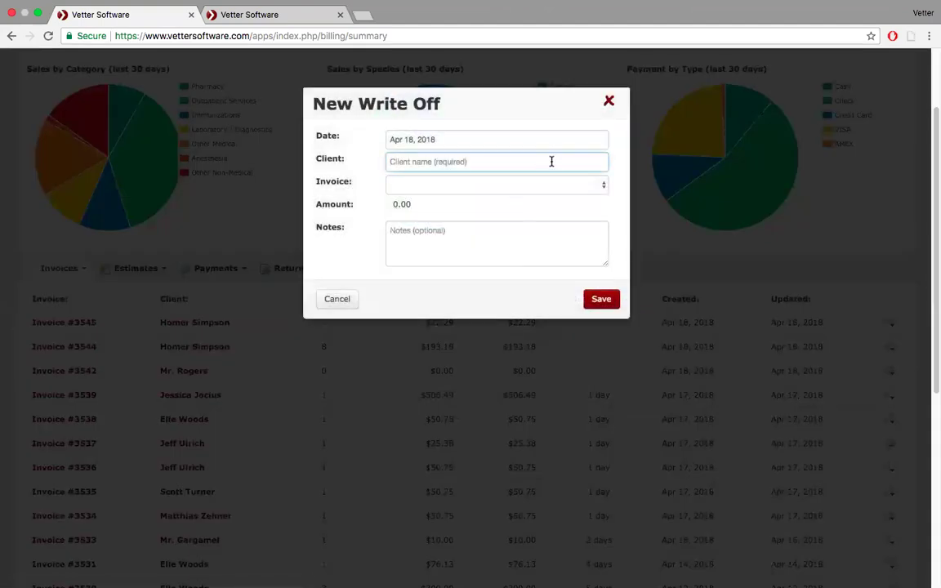
type("home")
left_click(457, 184)
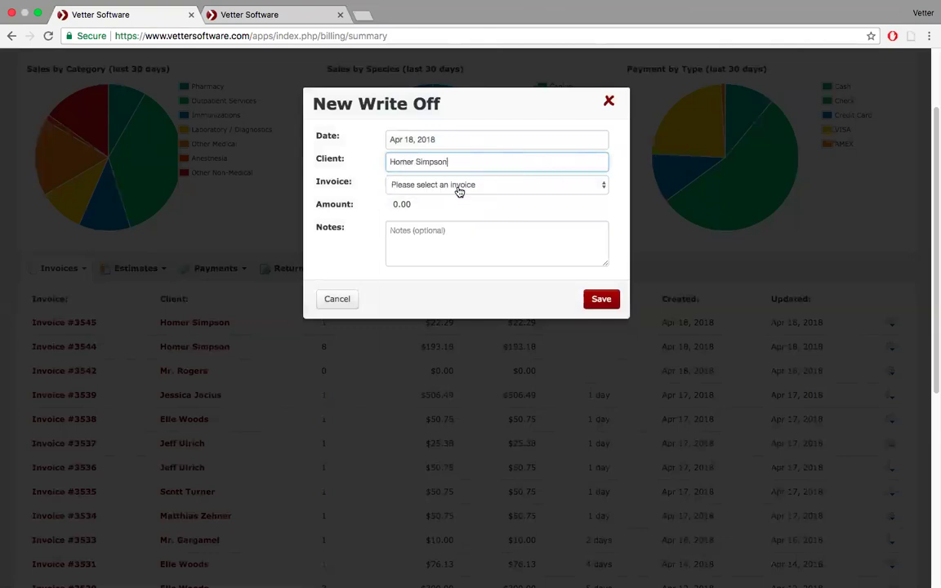
left_click(506, 188)
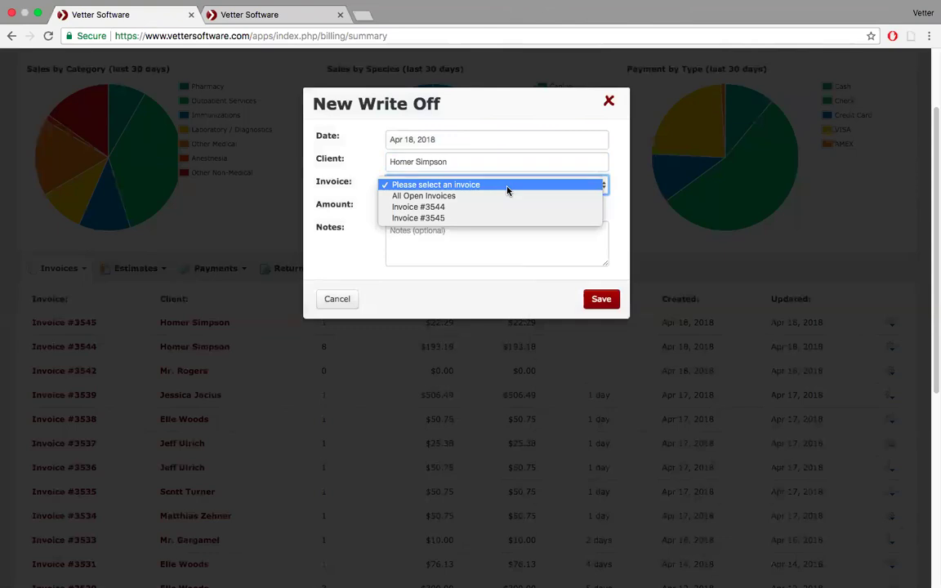
left_click(478, 219)
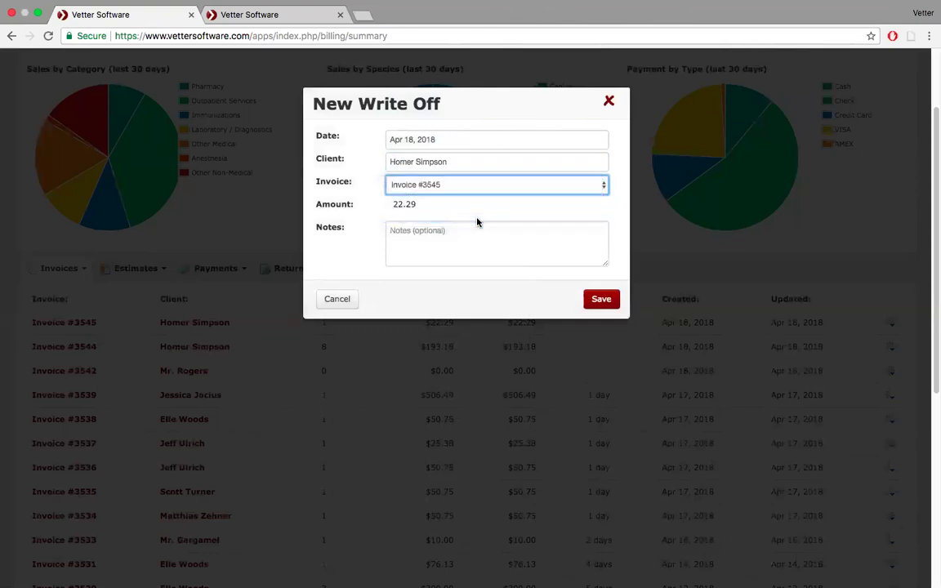
left_click(508, 241)
type("Client m")
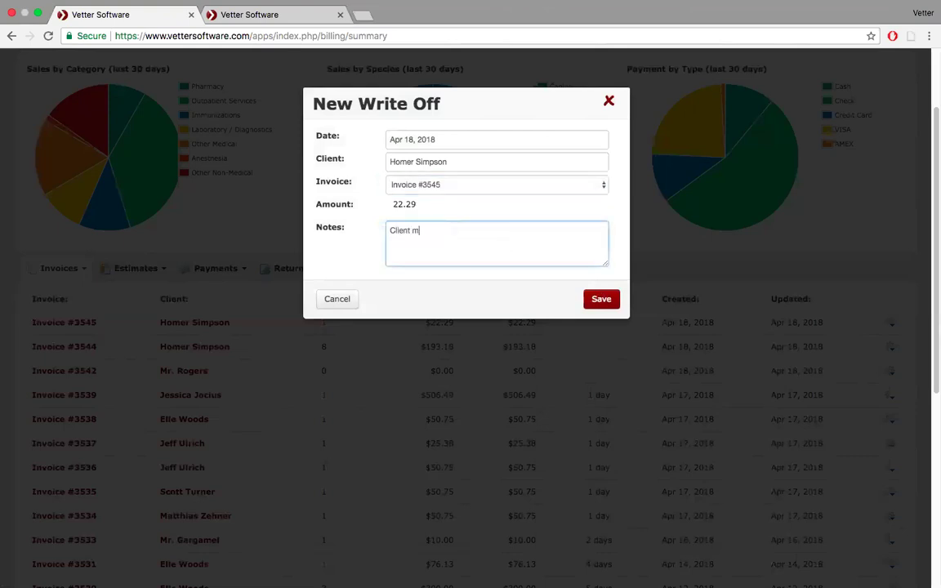
type("oved; unresponsive; can't collect o")
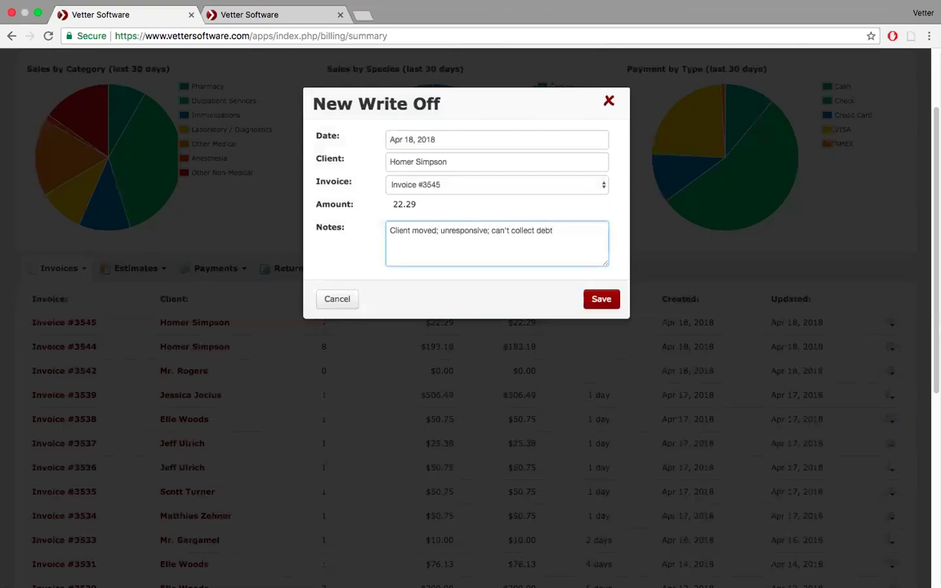
type("ebt")
left_click(597, 299)
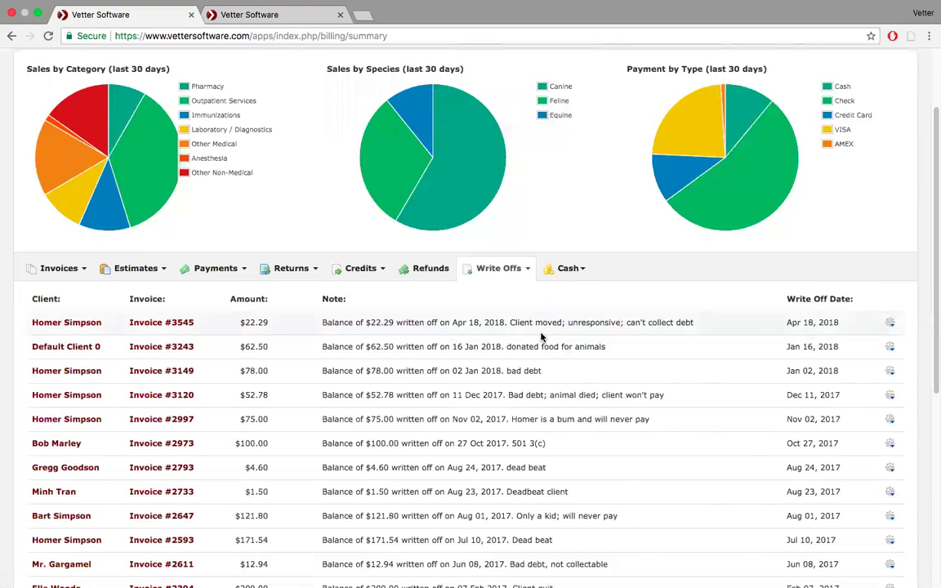
- Begin a new cash reconciliation from the Cash menu
left_click(585, 270)
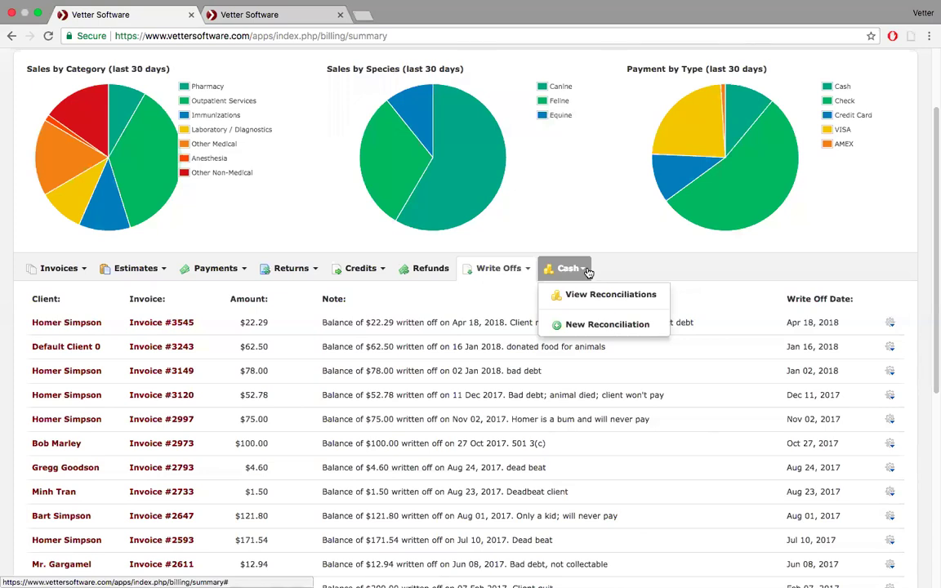
left_click(575, 325)
- Enter a $200 starting balance and a $150 ending balance, then save the reconciliation
left_click(459, 163)
double_click(457, 166)
type("200")
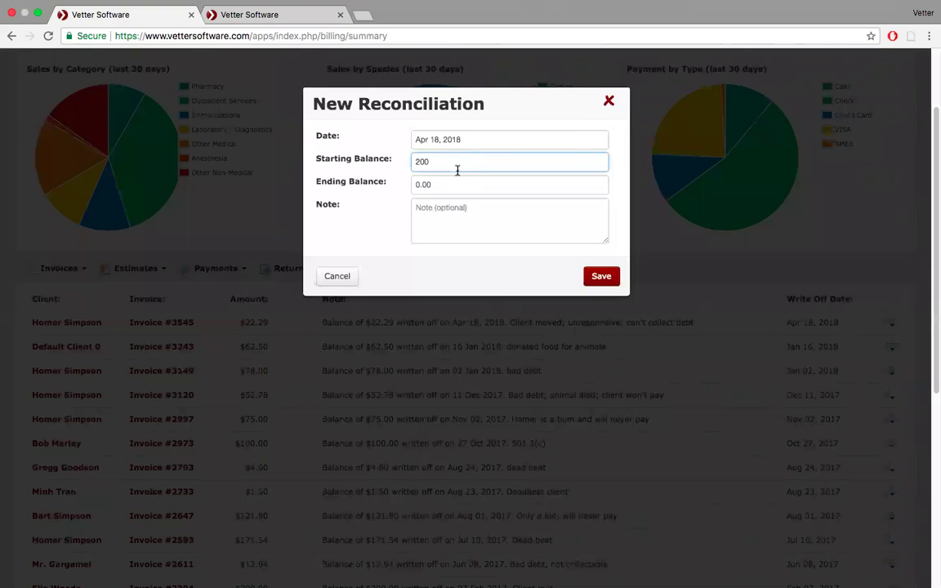
left_click(432, 186)
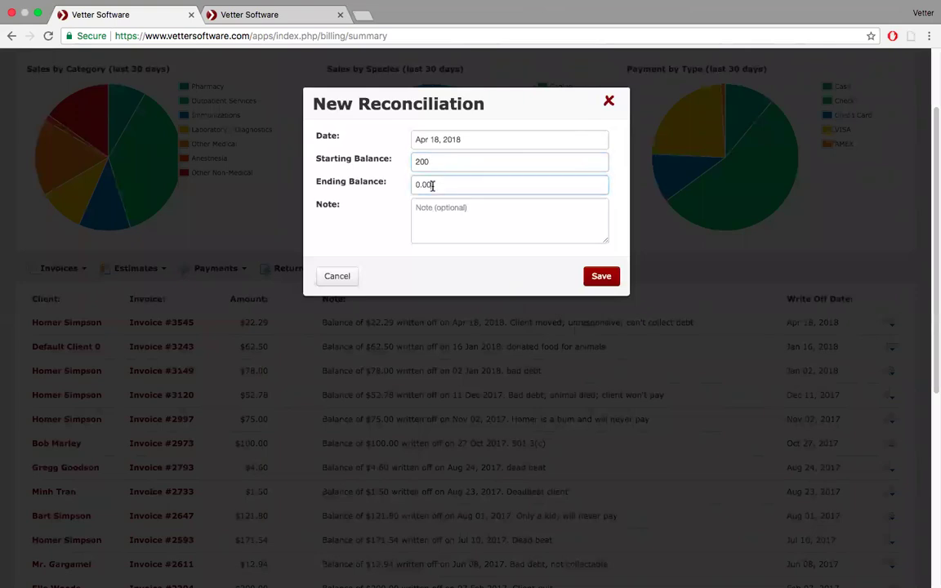
key("BackSpace")
key("BackSpace")
key("BackSpace")
key("BackSpace")
type("150")
left_click(601, 277)
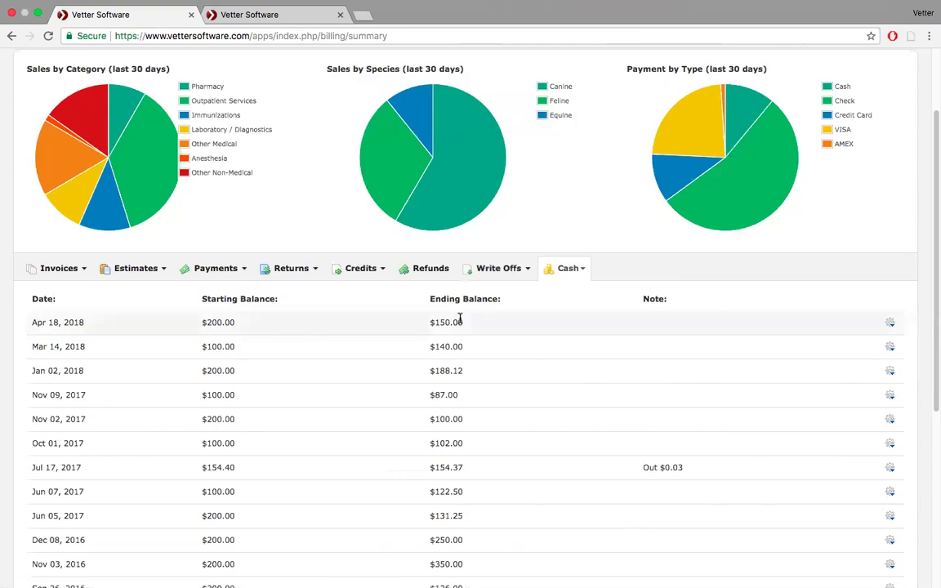
- Open the Daily Cash Reconciliation report under Billing reports, then return to the Billing Dashboard
scroll(460, 320, "up", 3)
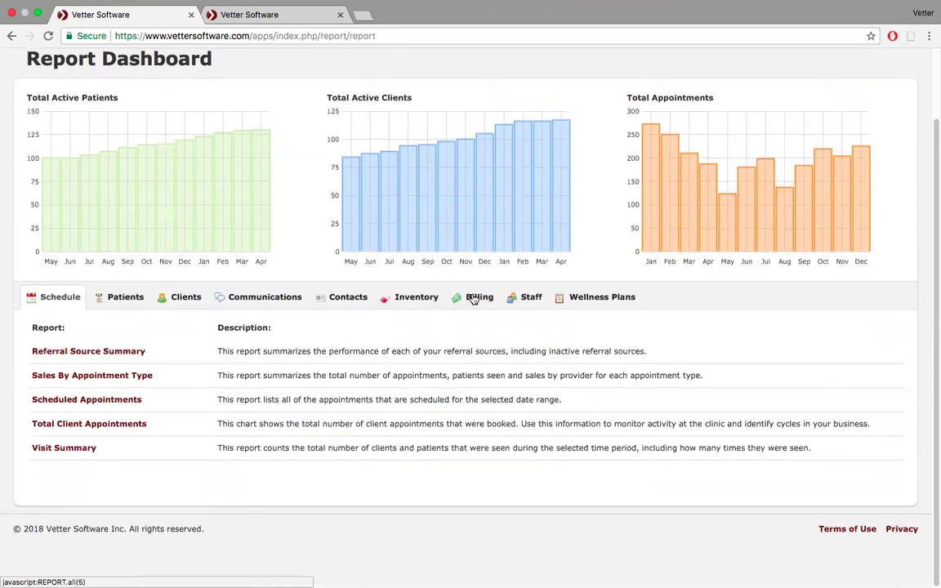
left_click(472, 296)
scroll(472, 297, "down", 5)
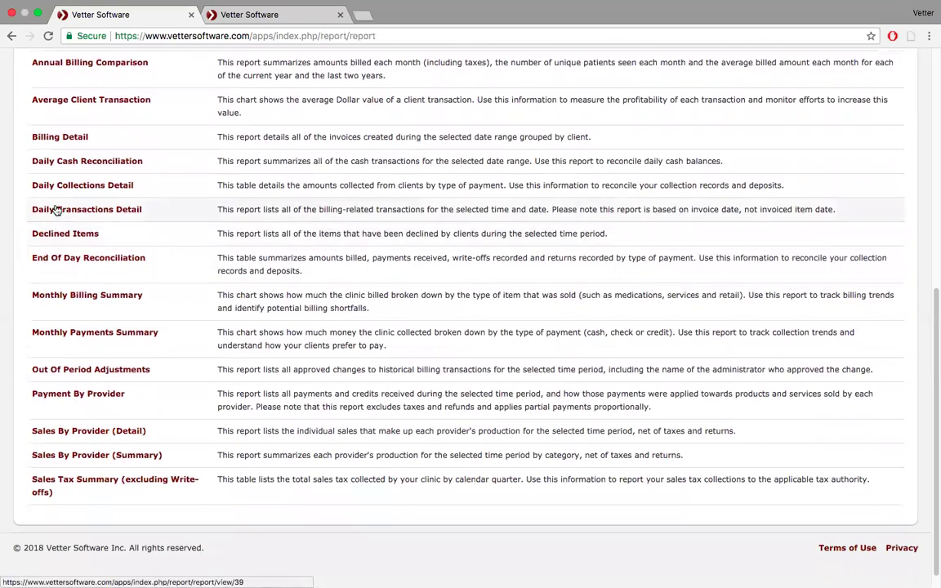
left_click(101, 162)
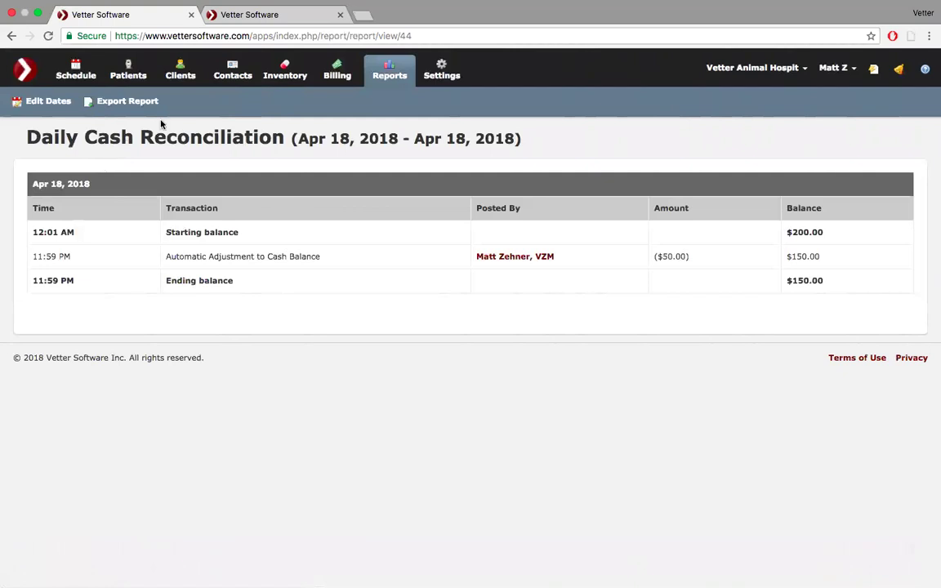
left_click(335, 72)
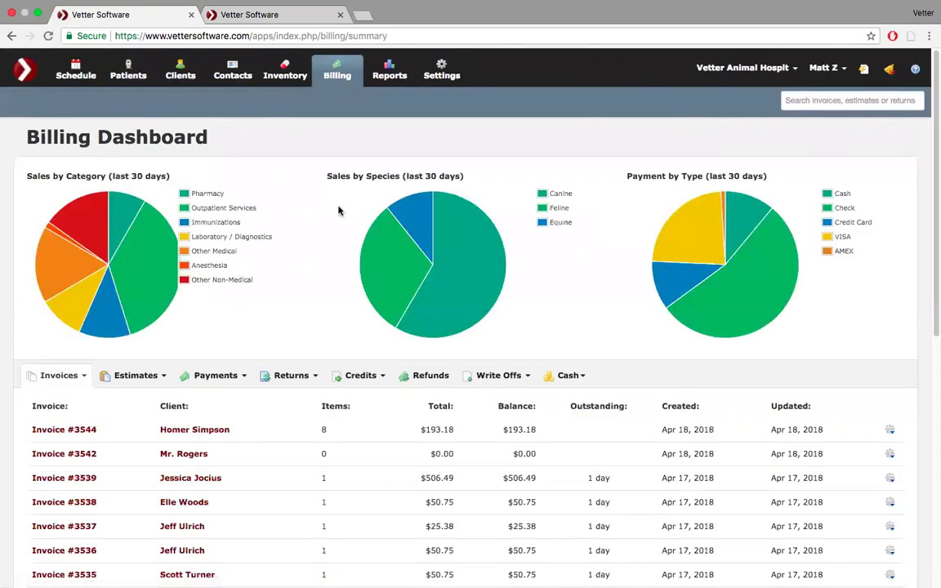
- In hospital Settings, set Account Balance on Invoice to Display Account Balance
left_click(442, 70)
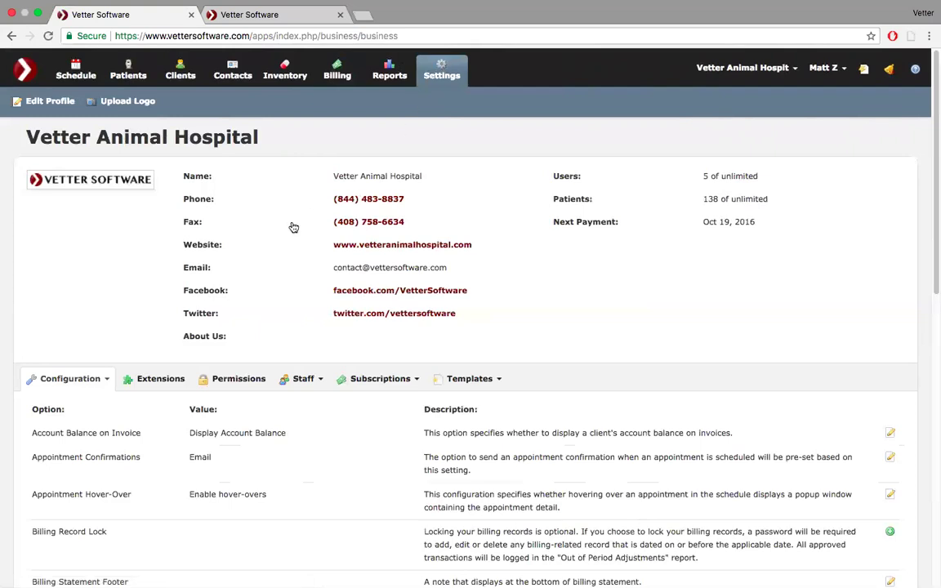
scroll(294, 225, "down", 3)
scroll(294, 227, "down", 1)
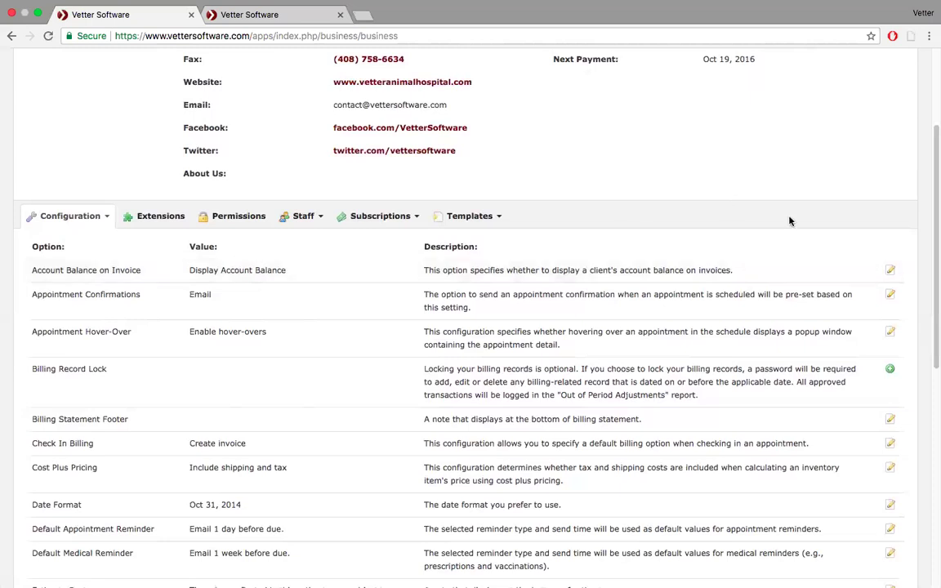
left_click(890, 271)
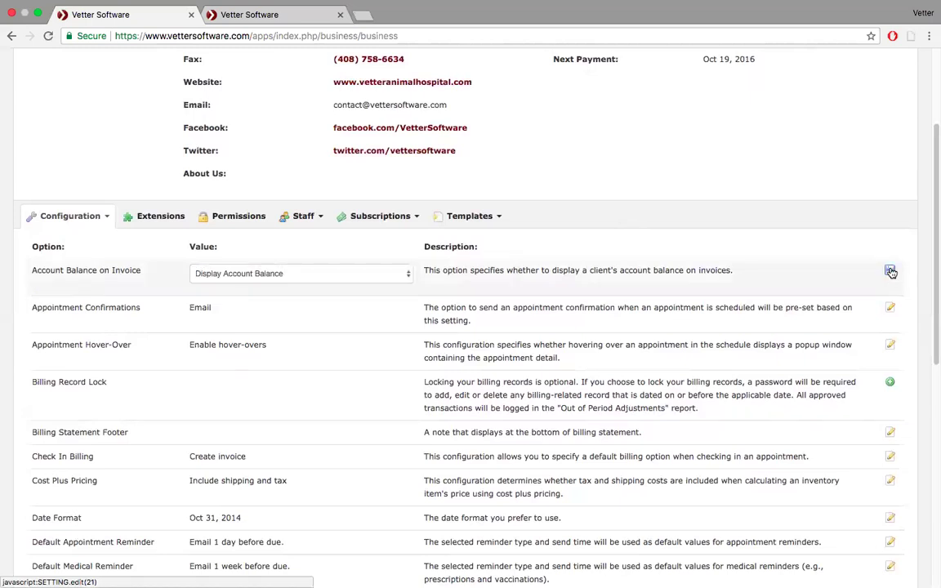
left_click(405, 276)
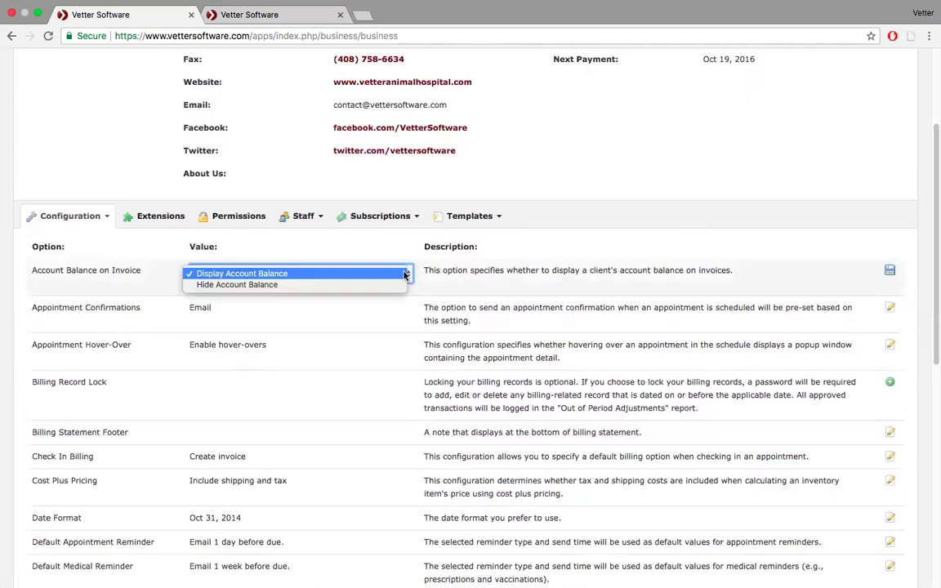
left_click(405, 275)
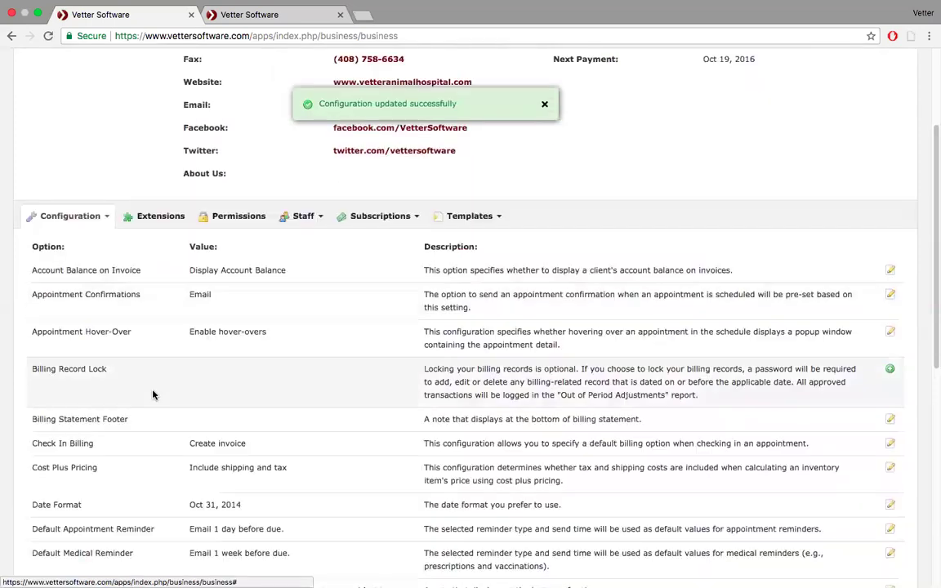
- Save Check In Billing as Create invoice and scroll to the bottom of the configuration list
scroll(136, 350, "down", 2)
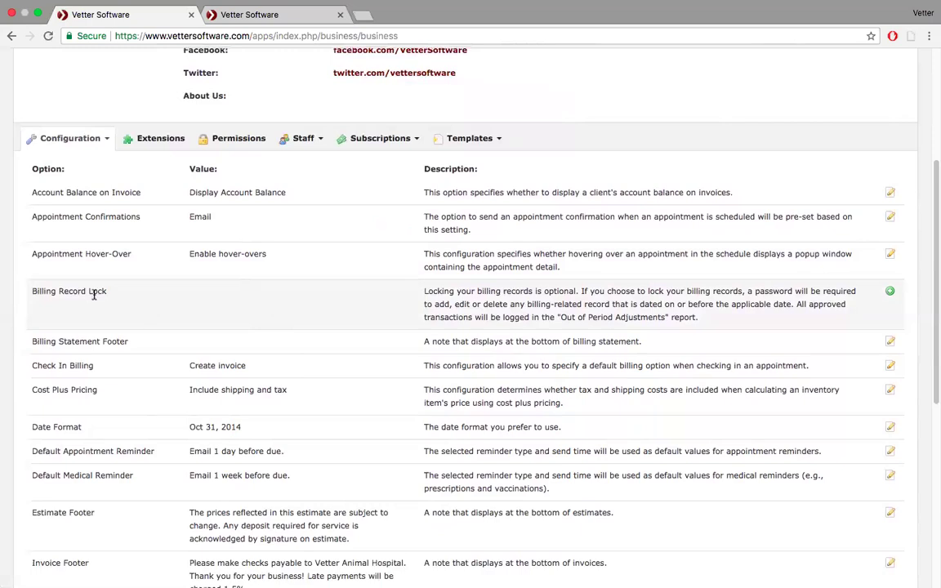
scroll(94, 295, "down", 2)
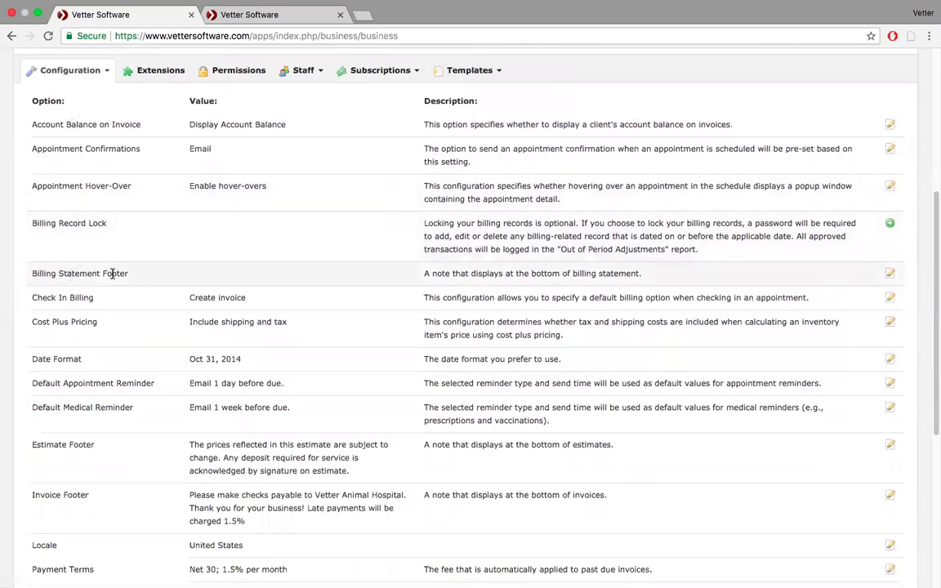
scroll(89, 274, "down", 2)
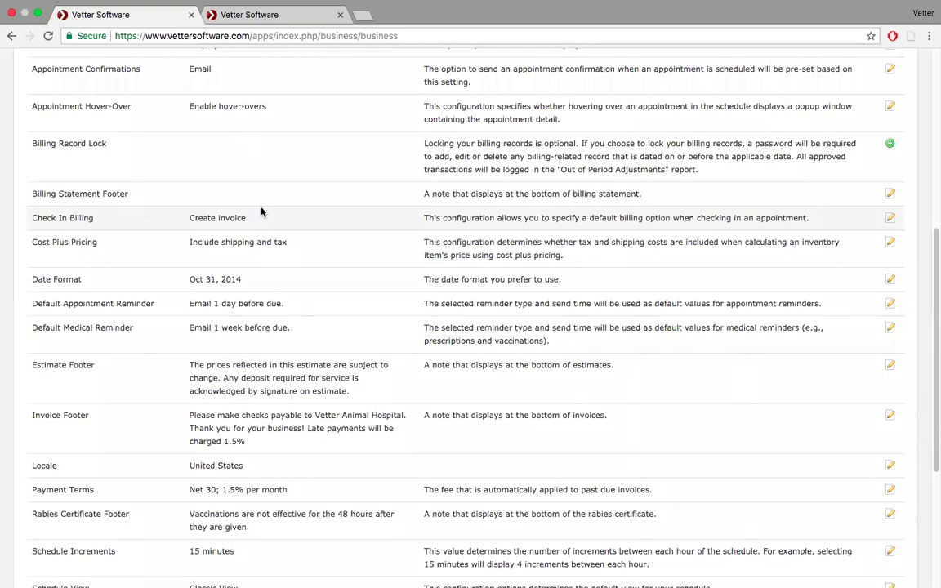
left_click(891, 220)
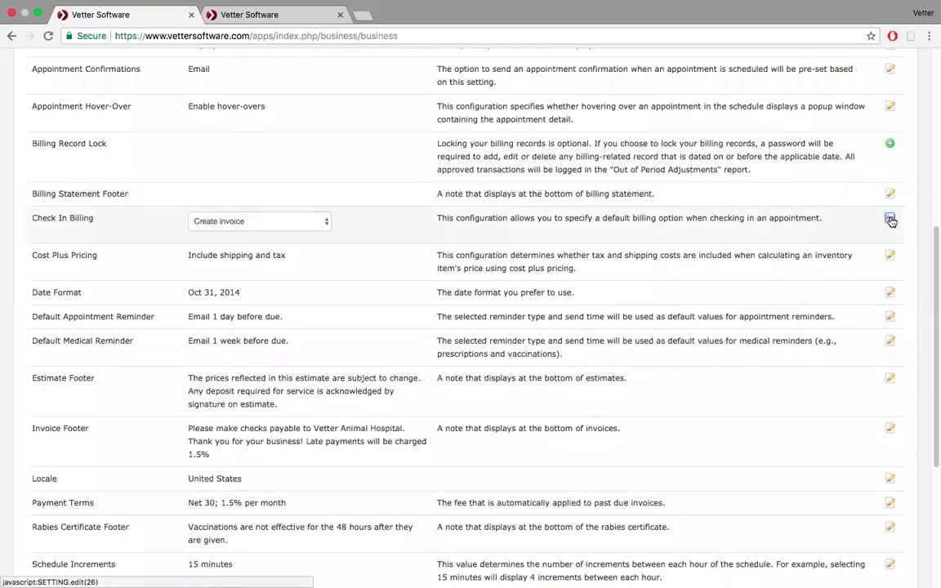
left_click(317, 222)
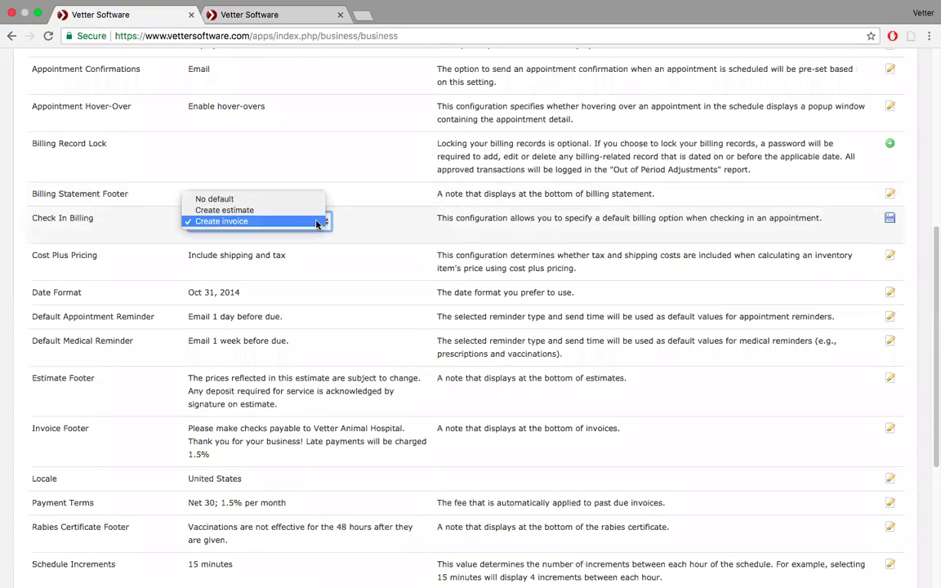
left_click(301, 221)
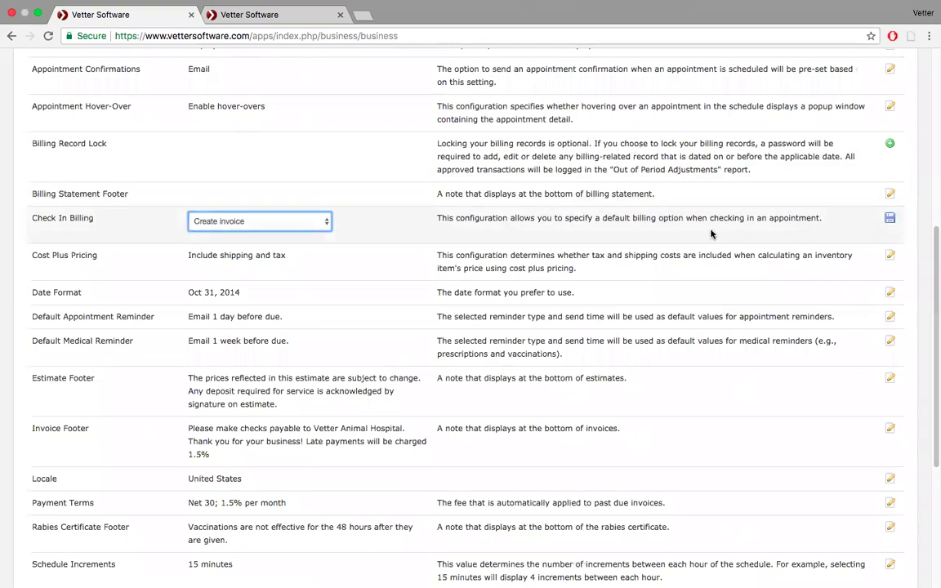
left_click(890, 217)
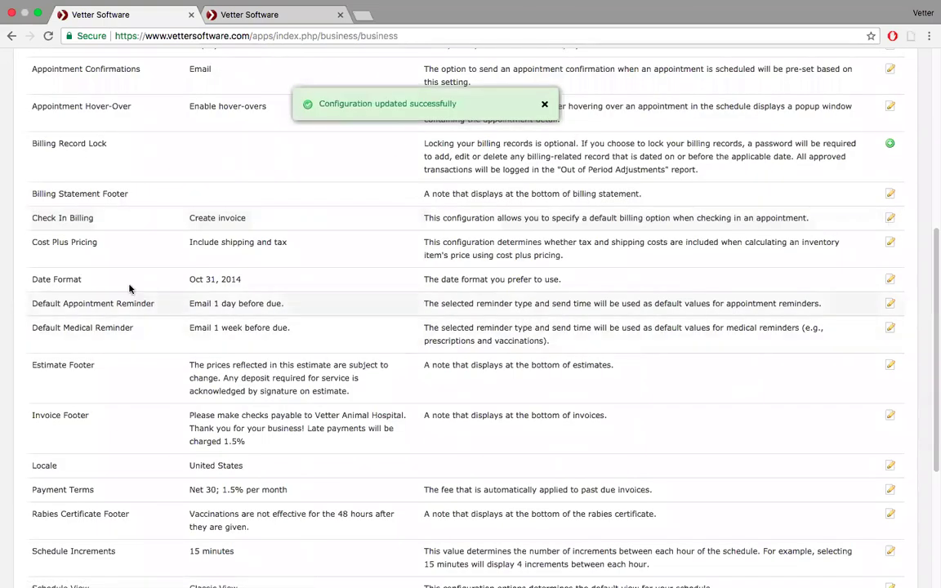
scroll(112, 357, "down", 4)
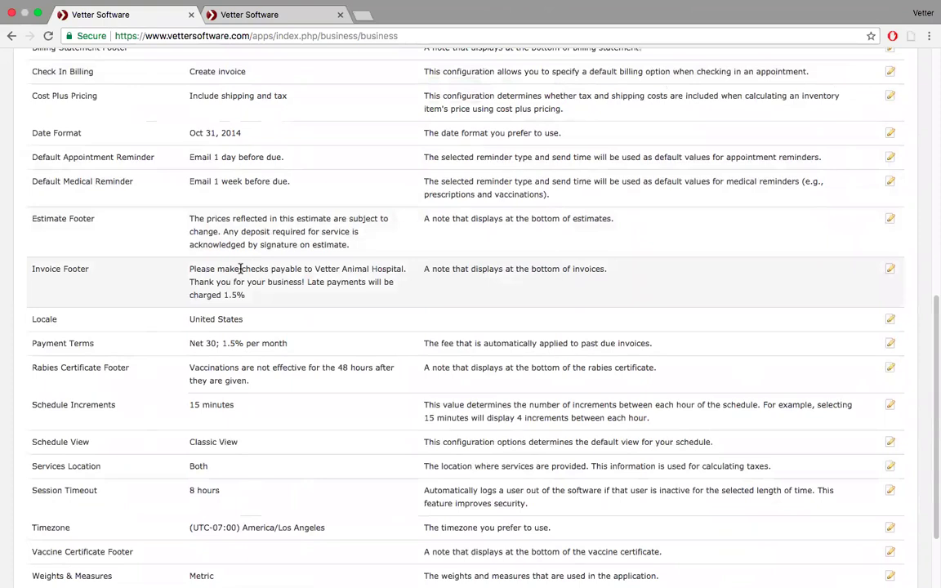
scroll(241, 269, "down", 2)
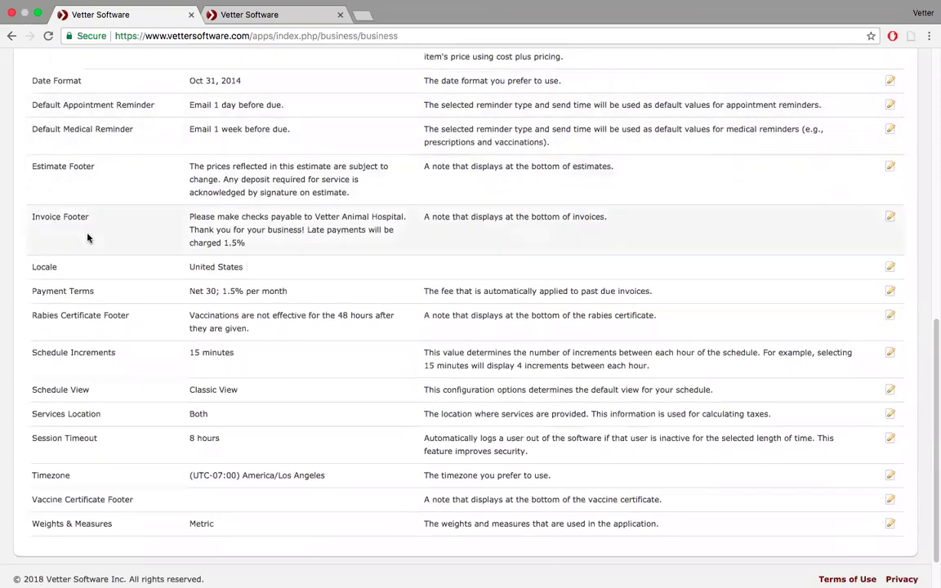
- Open Payment Terms and keep Net 30 with late fees applied
left_click(889, 291)
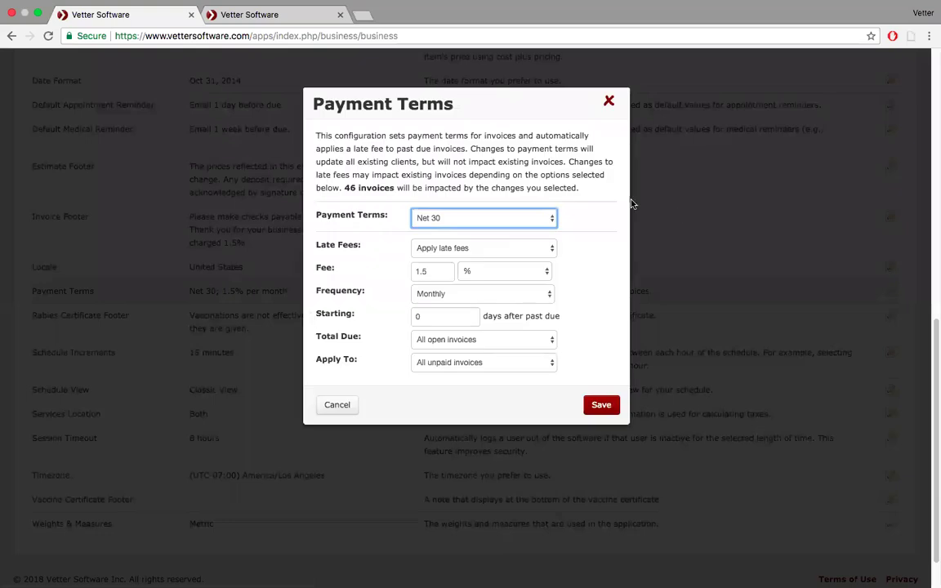
left_click(552, 219)
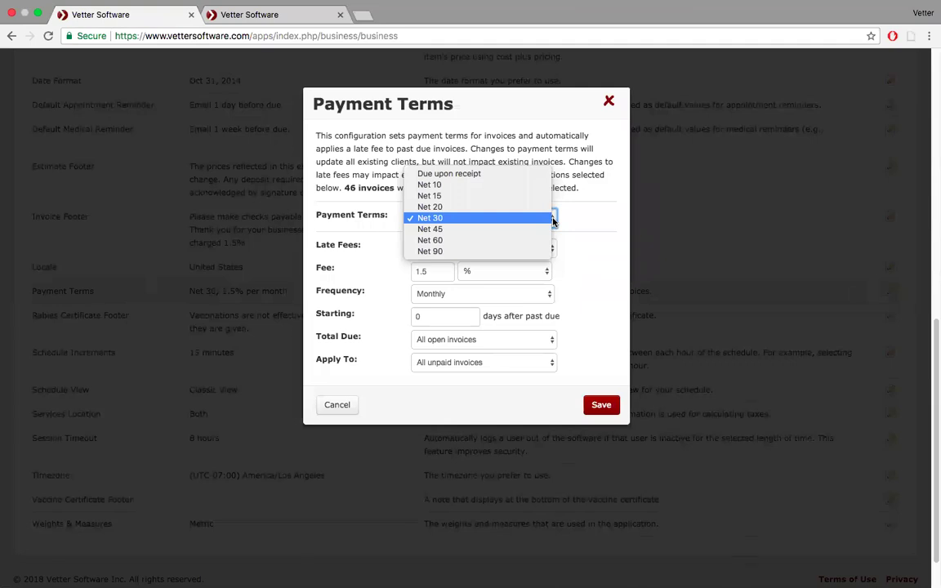
left_click(553, 219)
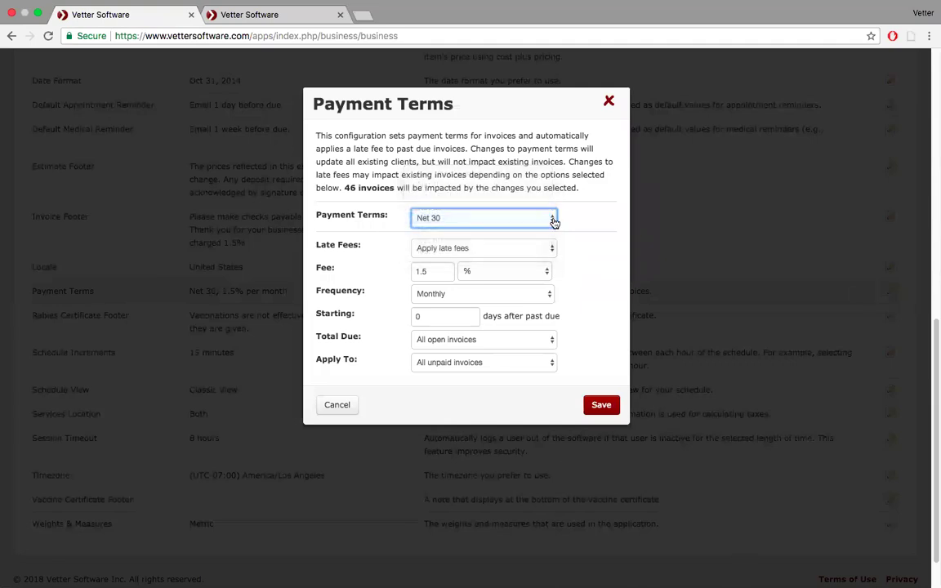
left_click(534, 248)
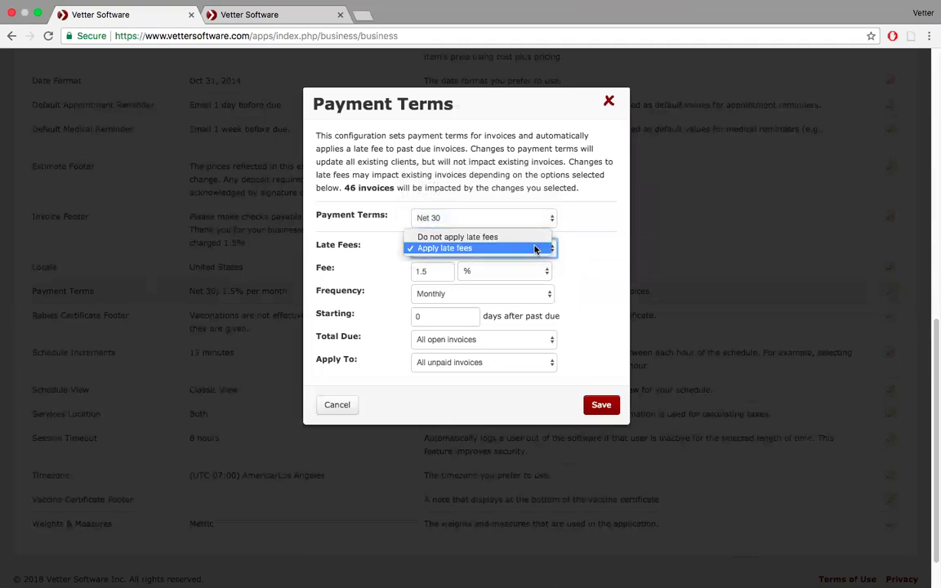
left_click(534, 247)
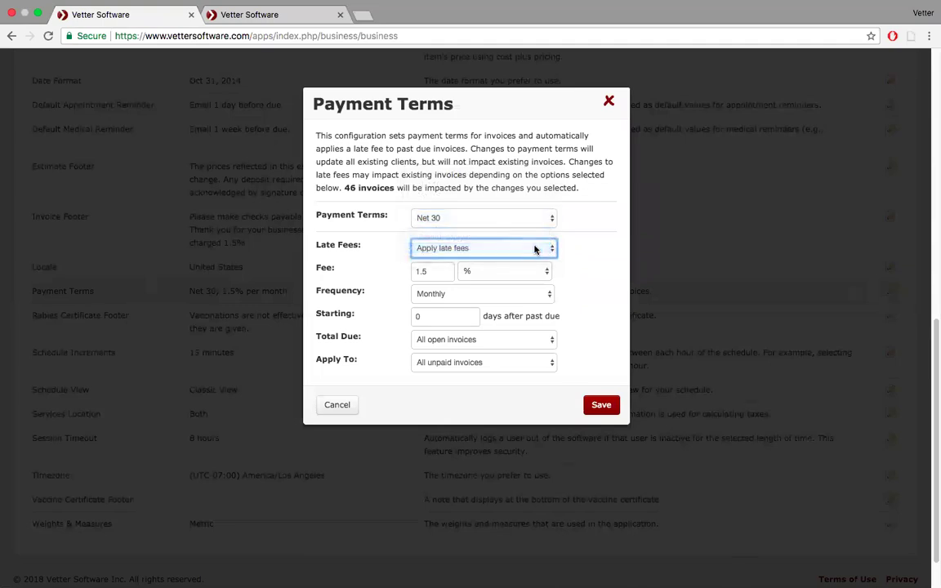
- Review the 1.5% late fee, its monthly frequency and the 0-day starting point
left_click(444, 273)
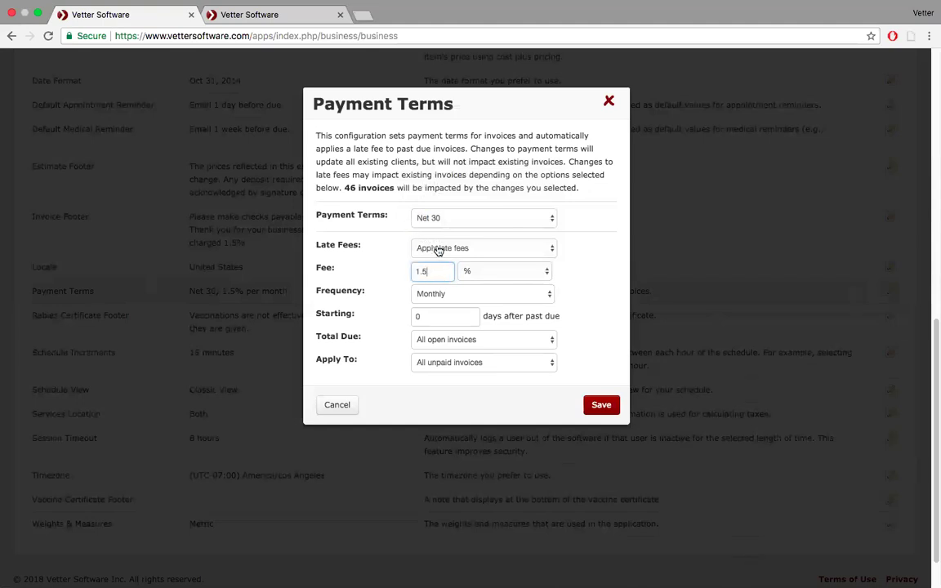
left_click(546, 297)
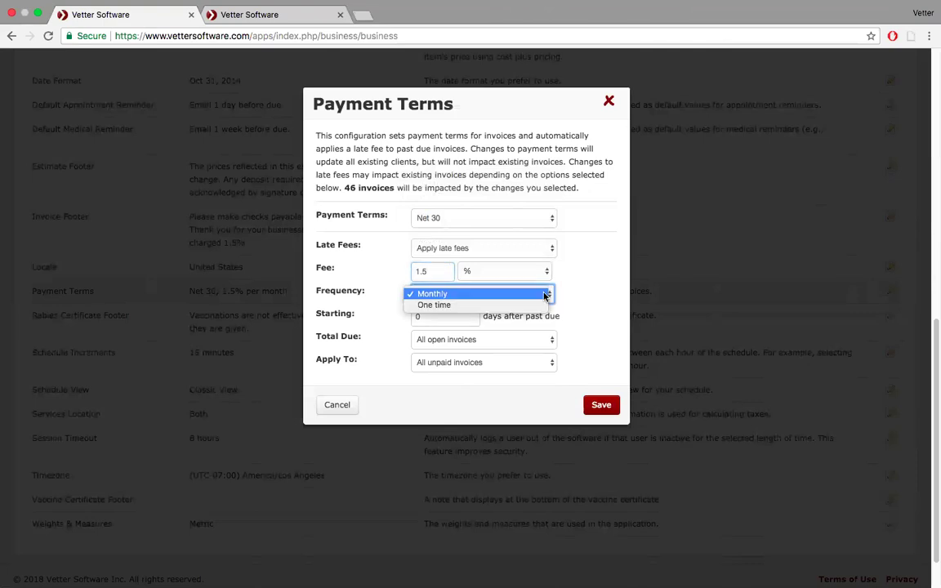
left_click(545, 294)
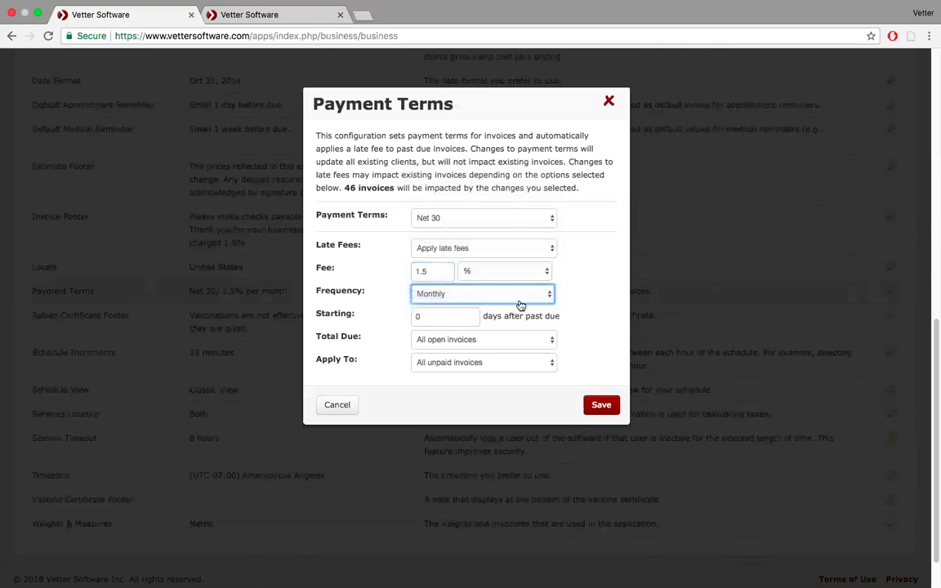
left_click(429, 317)
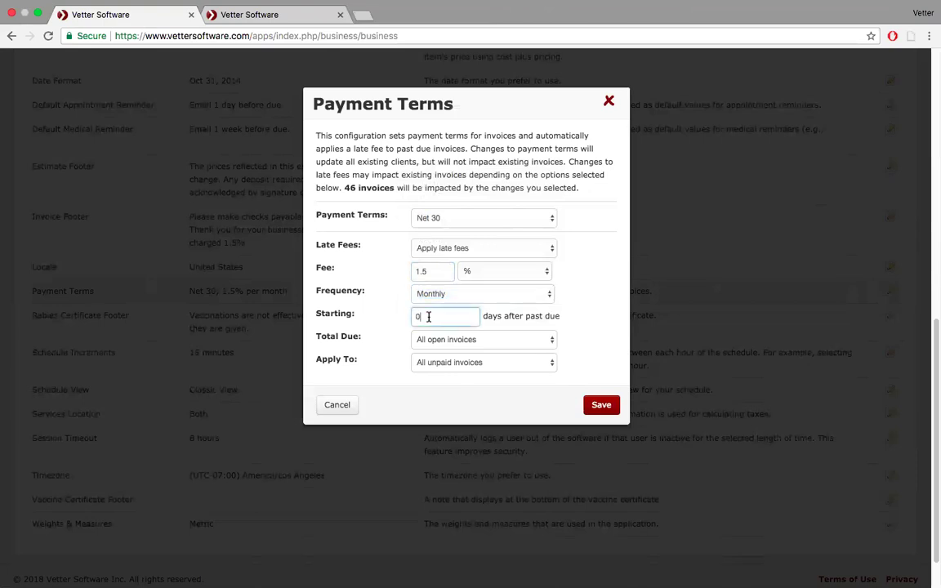
left_click(514, 344)
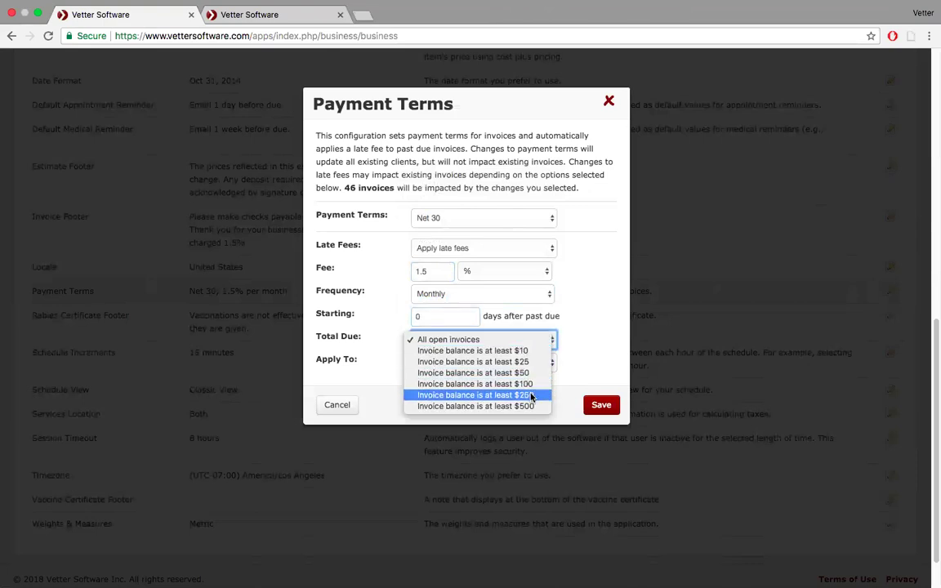
left_click(572, 330)
left_click(545, 364)
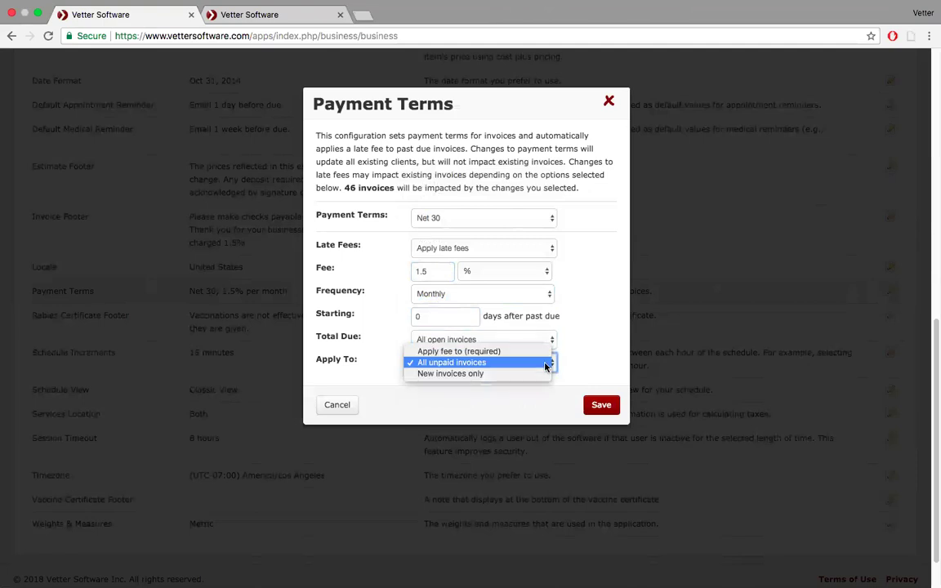
left_click(545, 365)
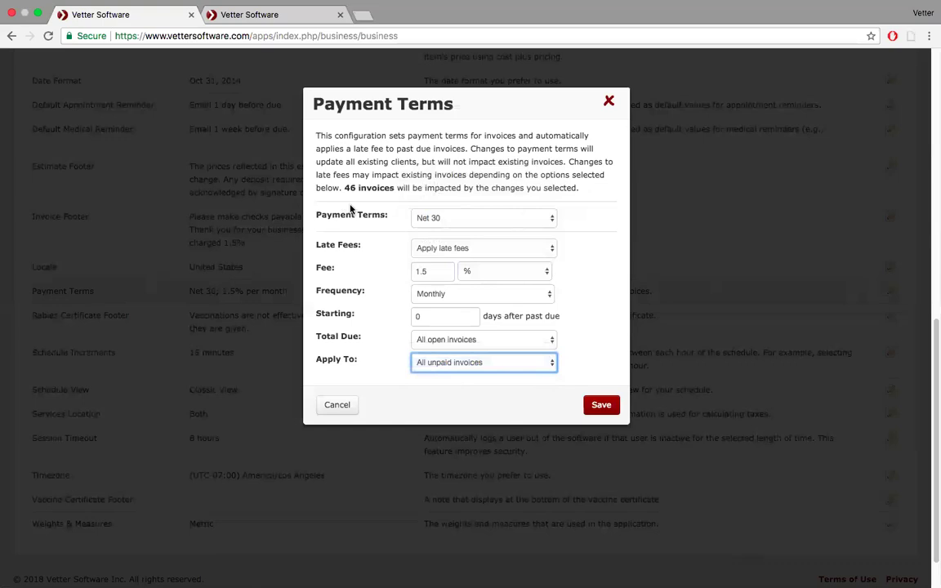
left_click(550, 219)
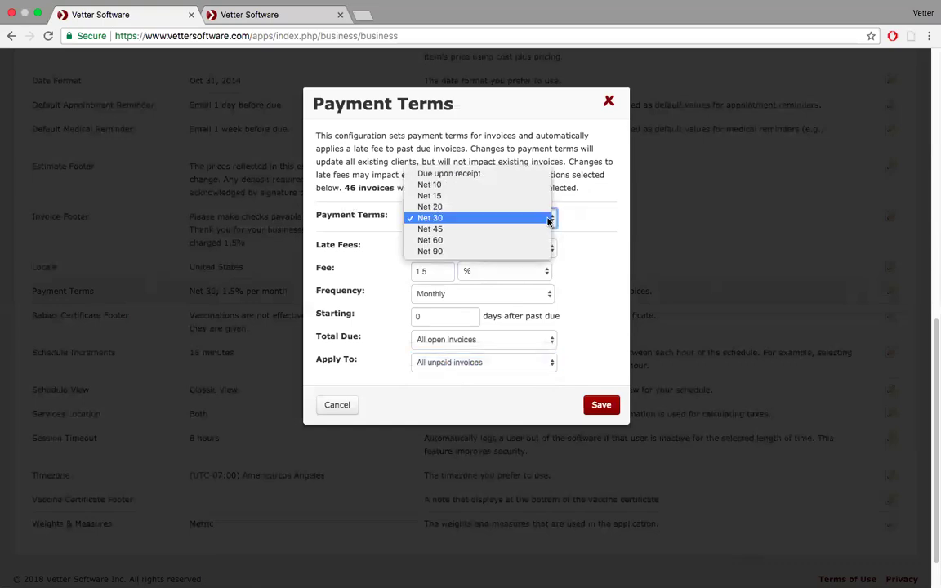
left_click(599, 185)
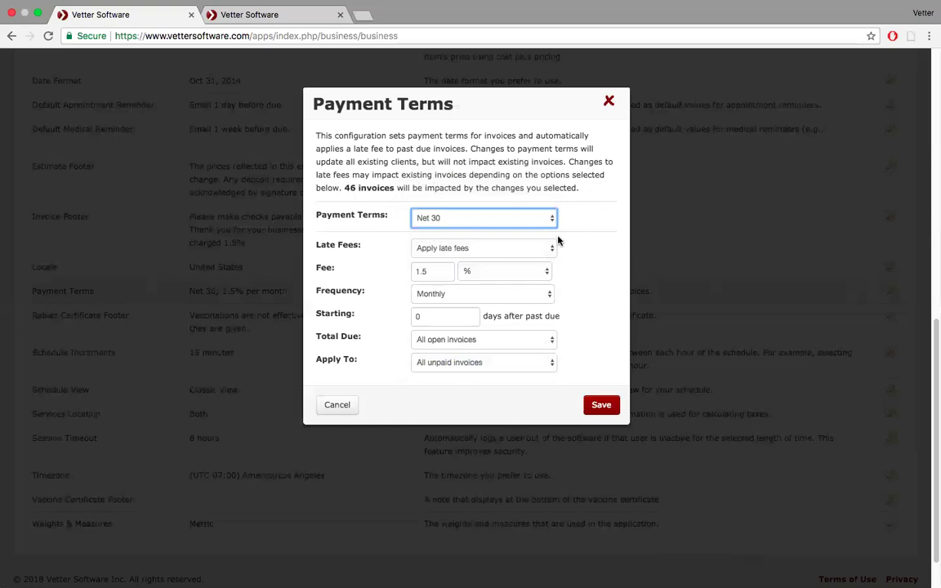
left_click(552, 219)
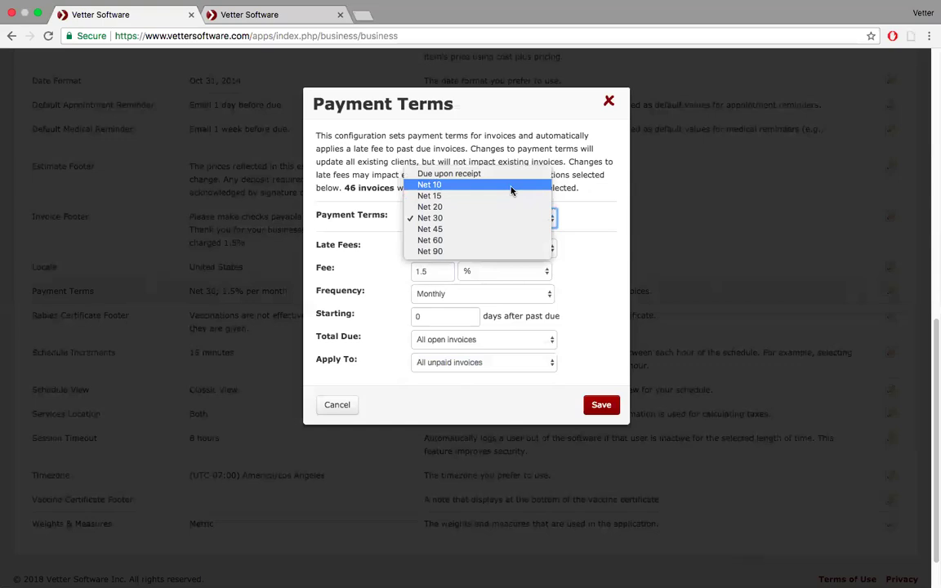
left_click(615, 134)
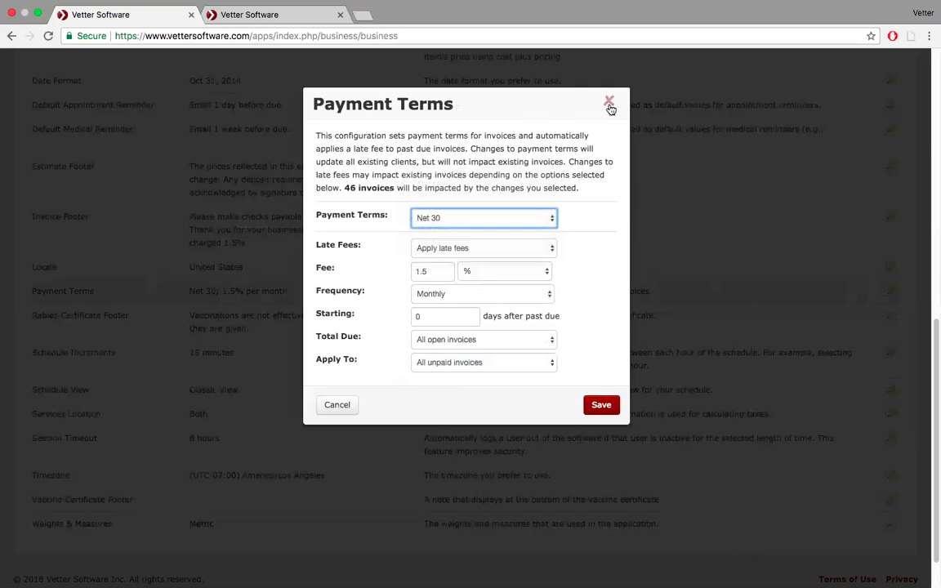
- Close Payment Terms without saving and drag the Chrome window down-left to reveal the desktop
left_click(610, 106)
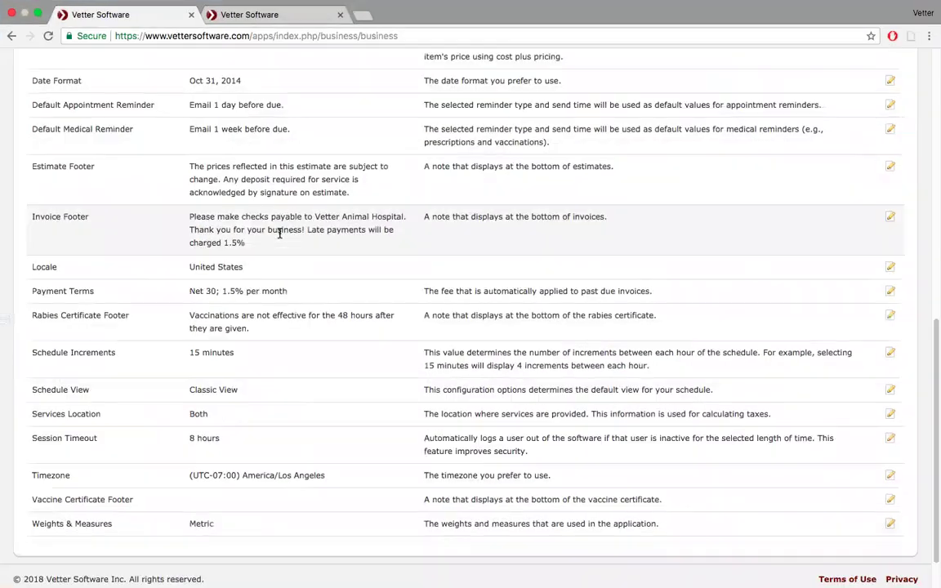
scroll(274, 245, "up", 10)
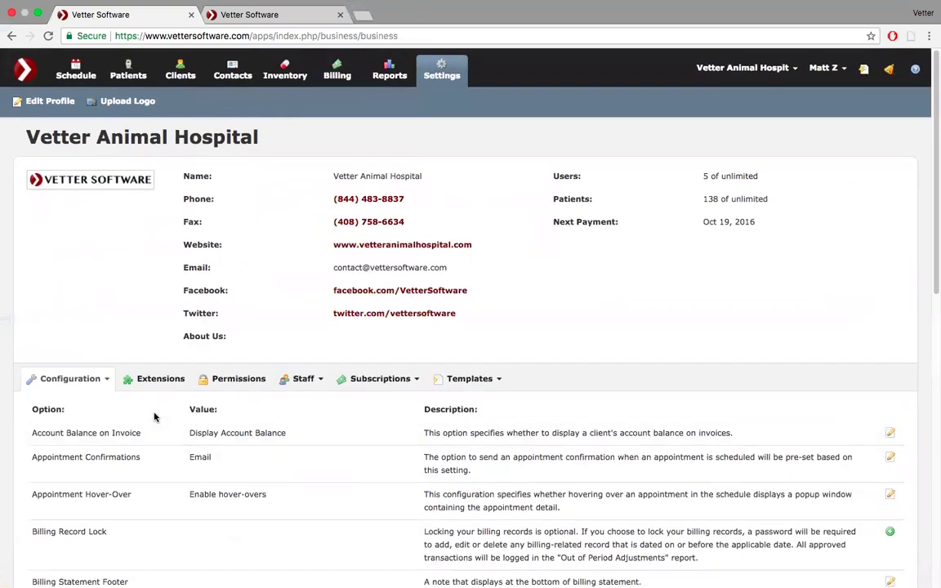
scroll(154, 418, "down", 8)
scroll(155, 418, "up", 2)
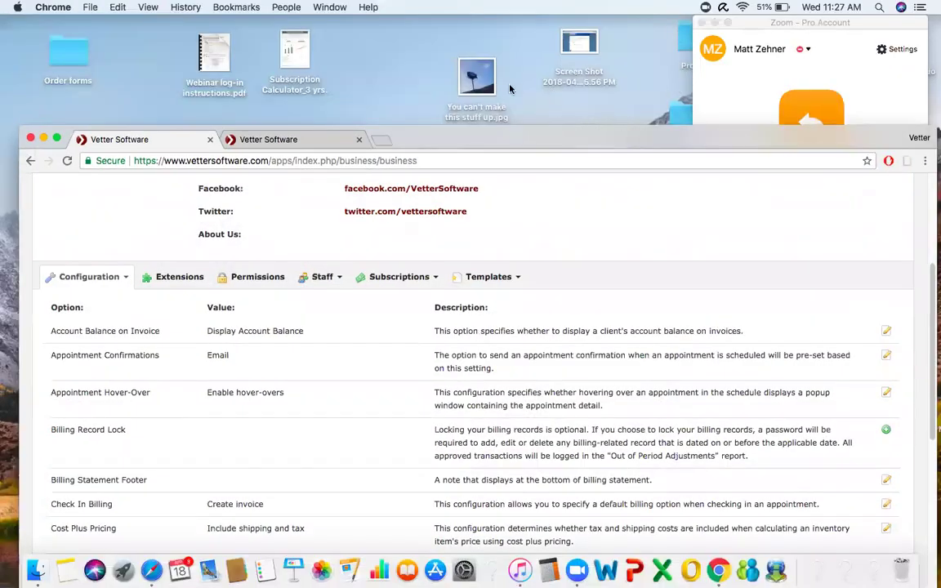
left_click_drag(572, 143, 332, 257)
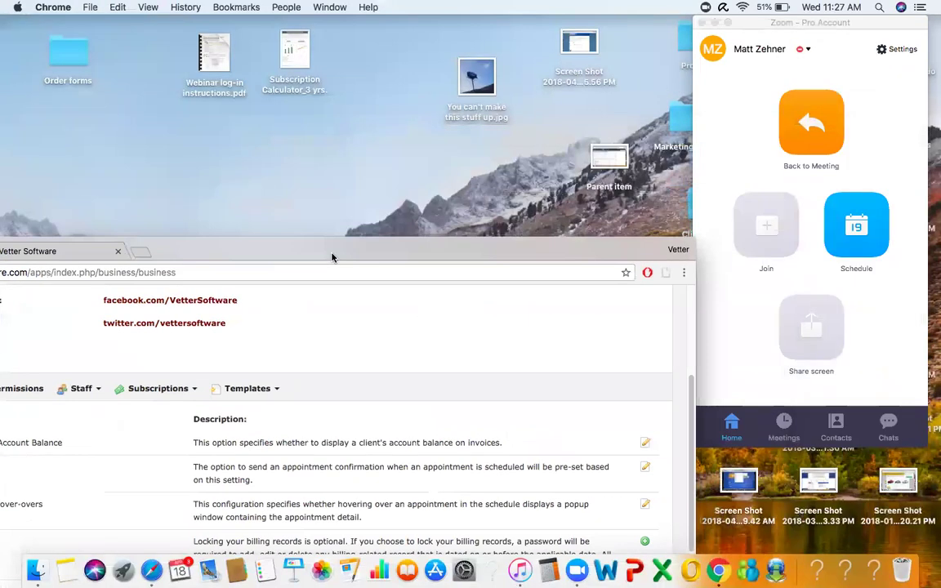
- Open Billing_Statement_Template_v4 (1) in Preview from the desktop's Marketing folder
left_click(678, 117)
double_click(678, 117)
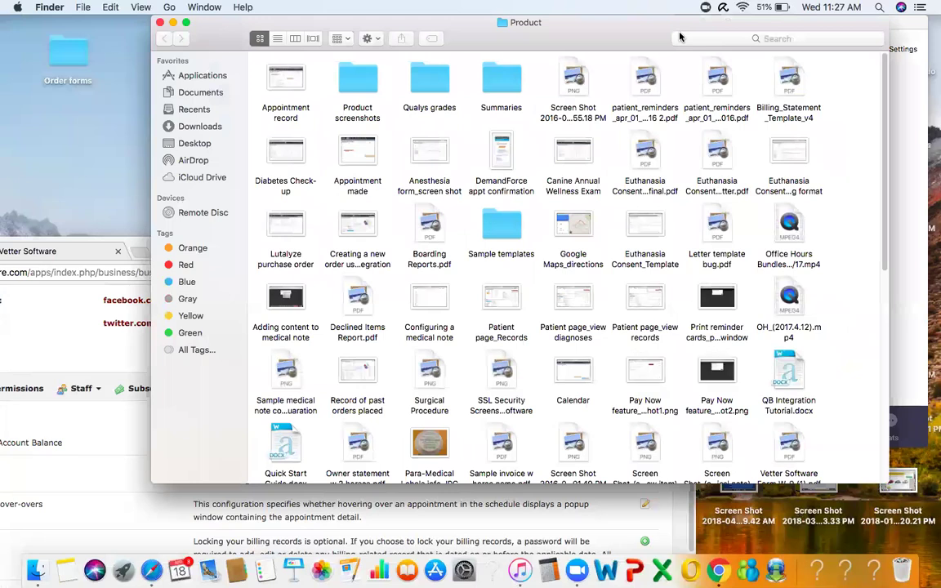
left_click(160, 24)
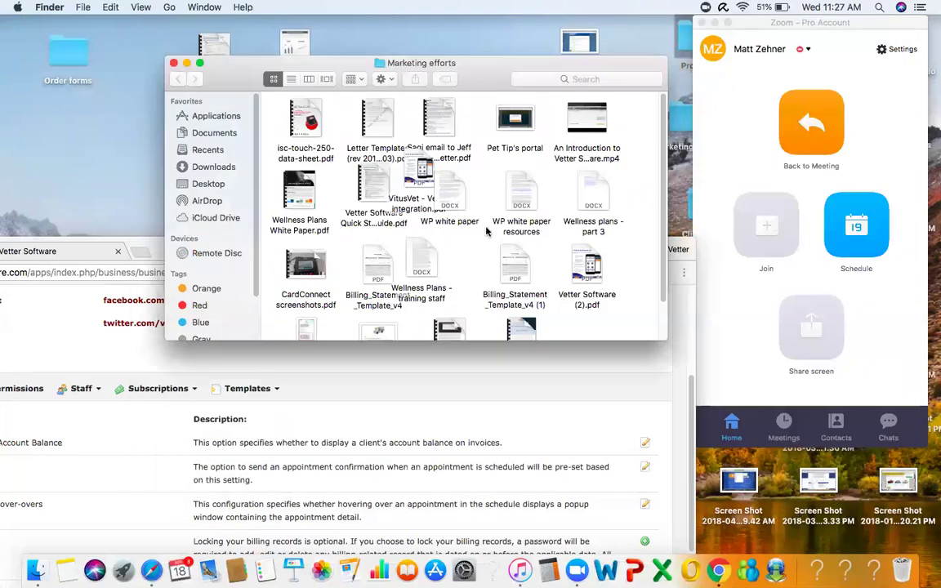
left_click(515, 268)
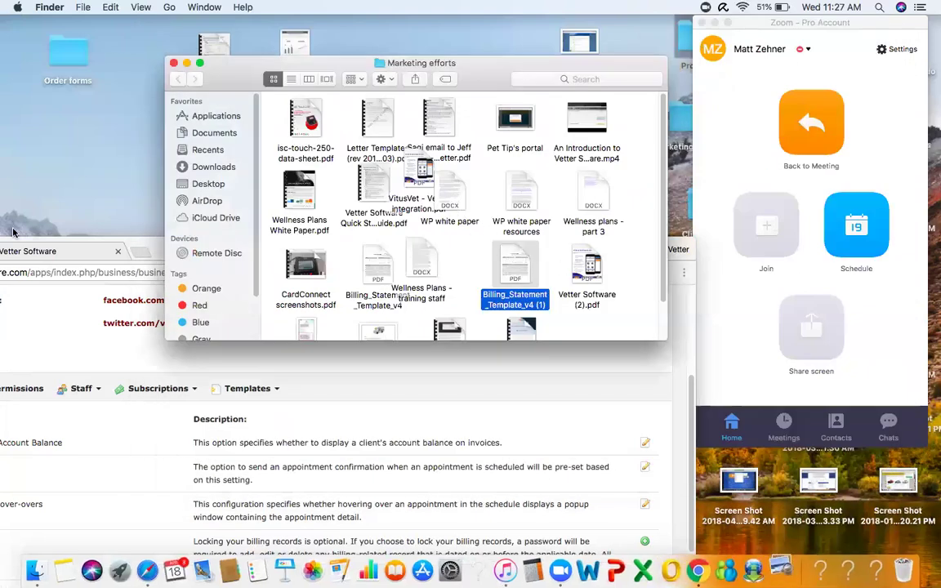
key("super+o")
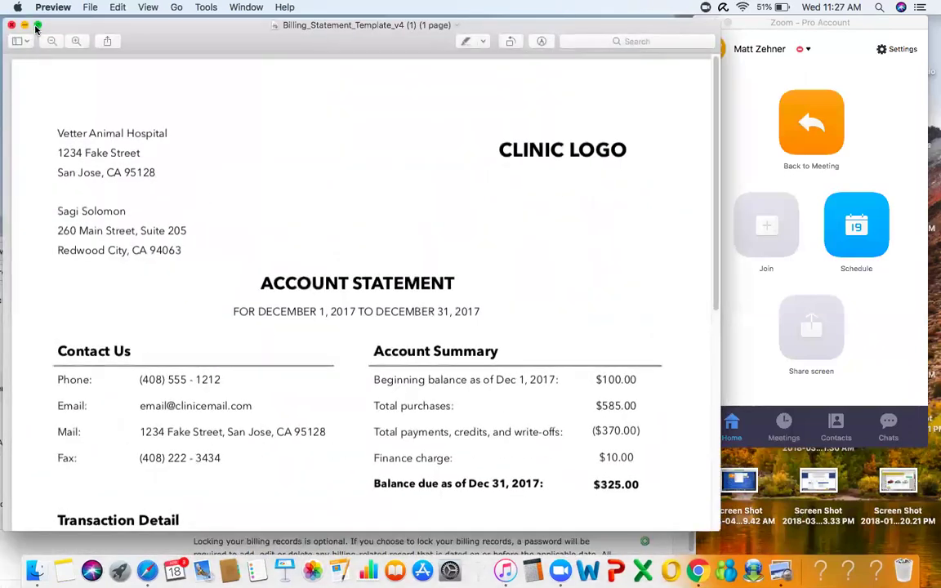
- Enlarge the statement in Preview to review it, then switch back to Chrome
left_click(37, 27)
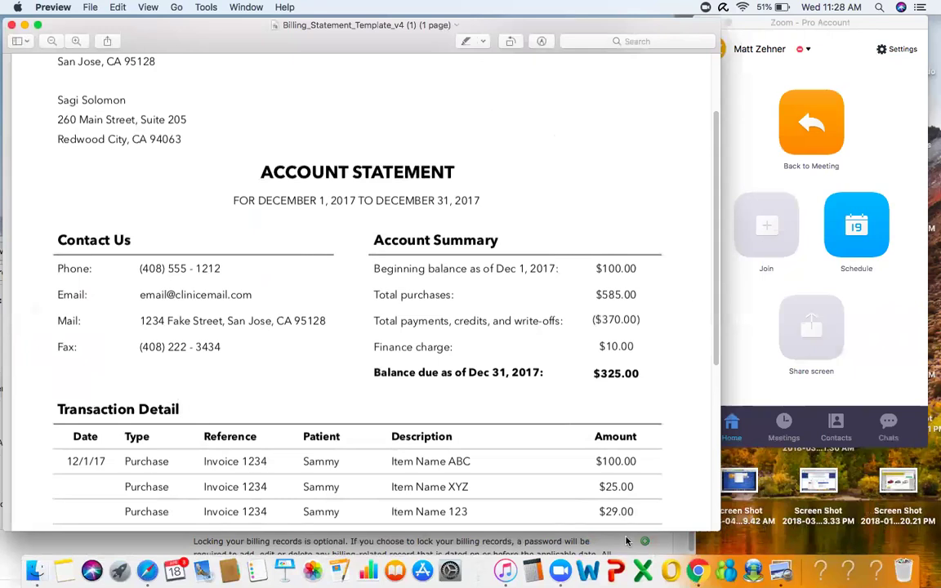
key("super+Tab")
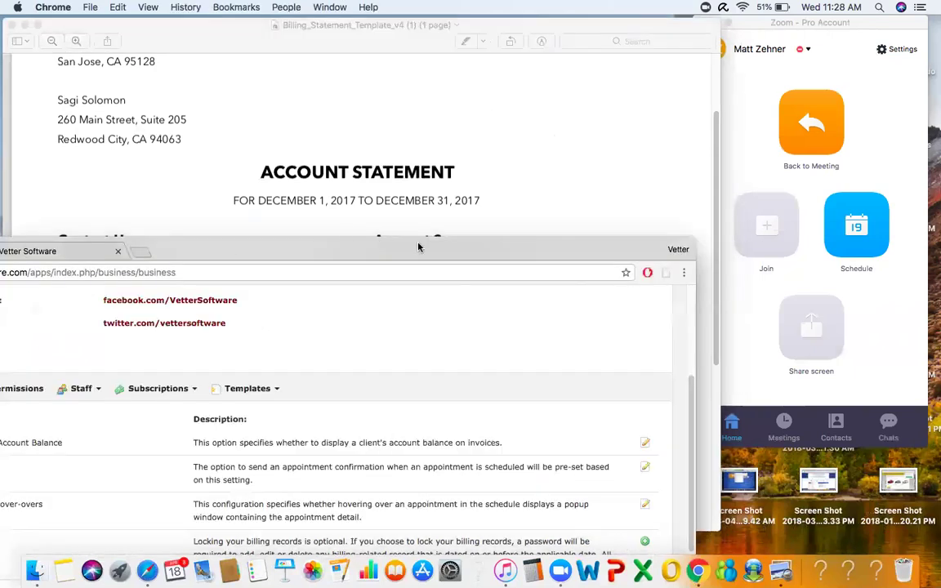
- Make Chrome full screen and view the Estimates options on the Billing Dashboard
double_click(421, 247)
left_click(85, 59)
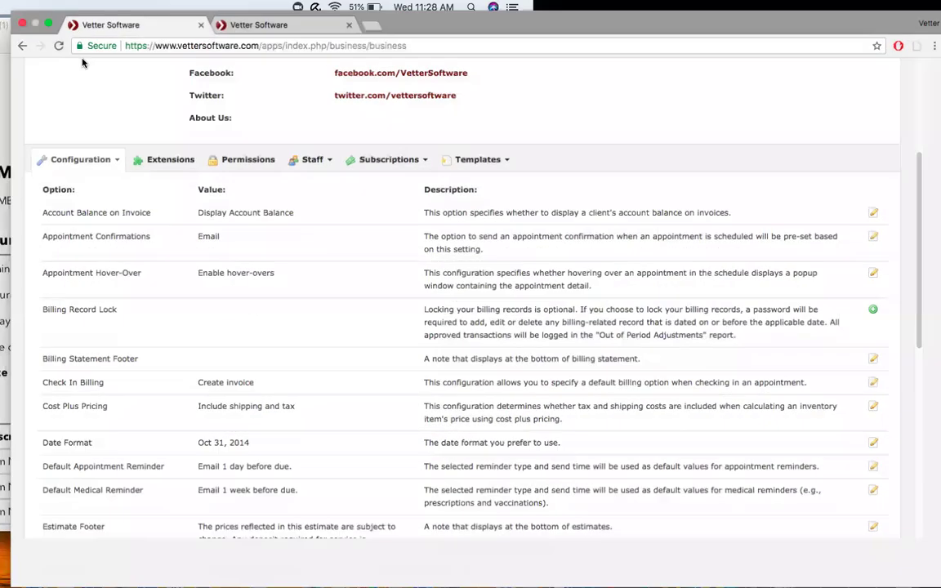
scroll(255, 262, "up", 5)
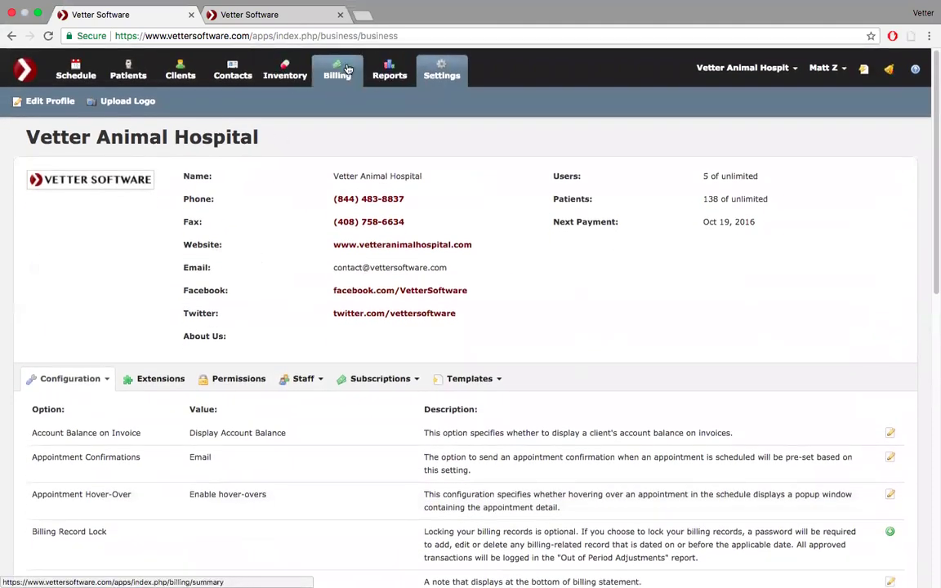
left_click(345, 71)
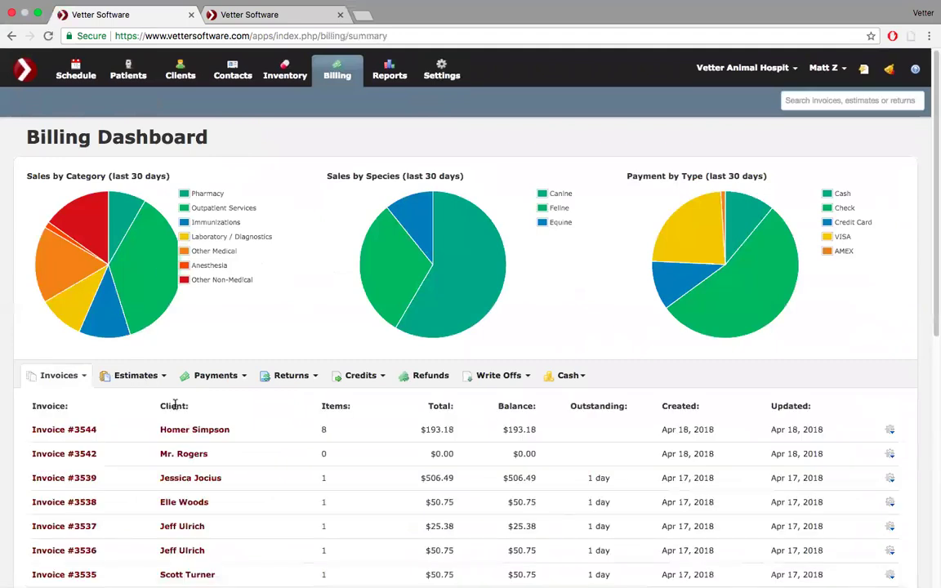
left_click(162, 377)
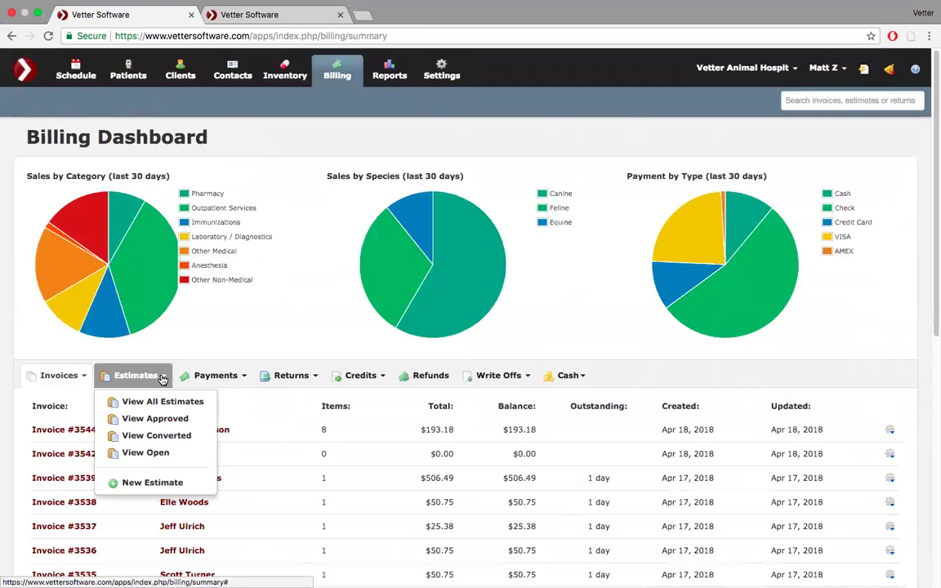
- Start a new appointment in the 12:00pm slot of the Apr 18 day schedule
left_click(77, 75)
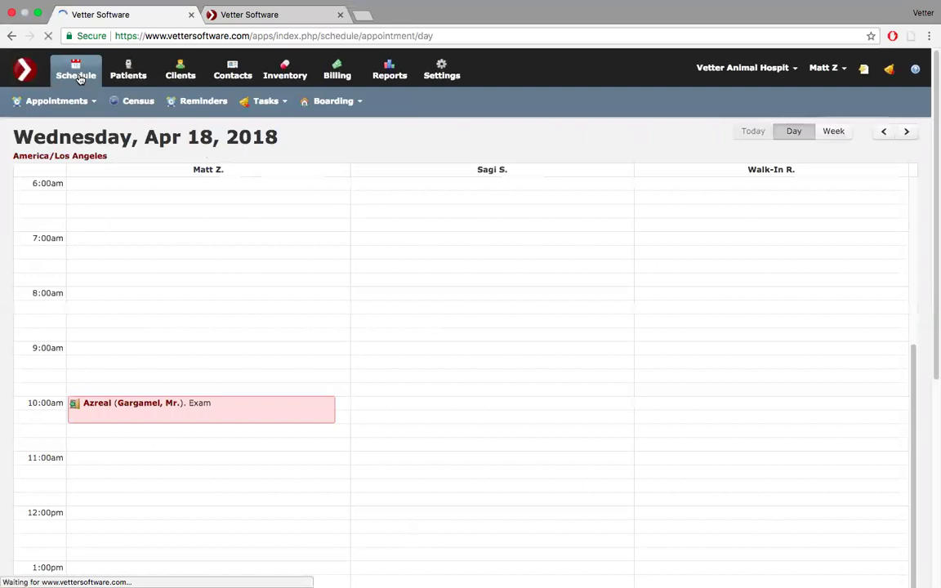
scroll(195, 292, "down", 5)
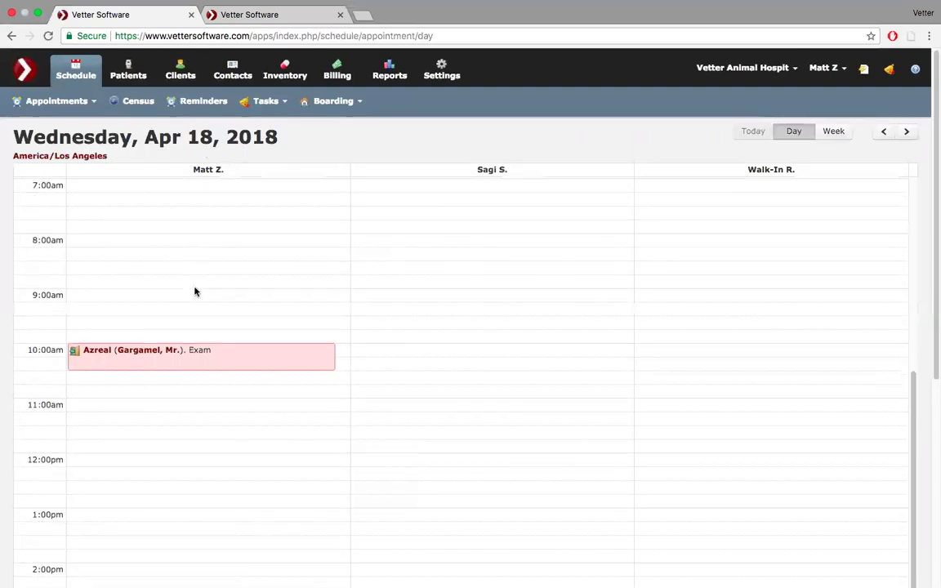
left_click(135, 338)
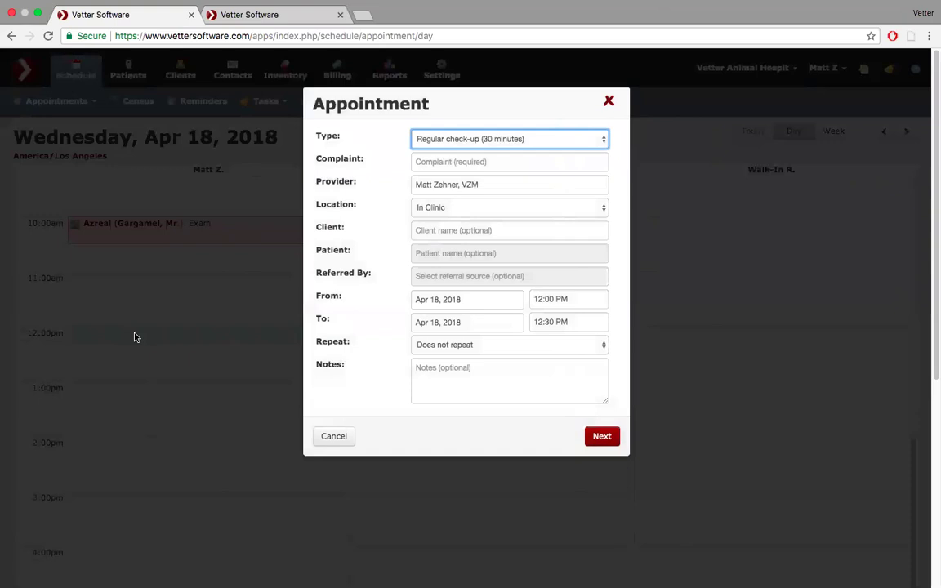
- Make it a Surgery (100 minutes) appointment with complaint 'surgery'
left_click(494, 137)
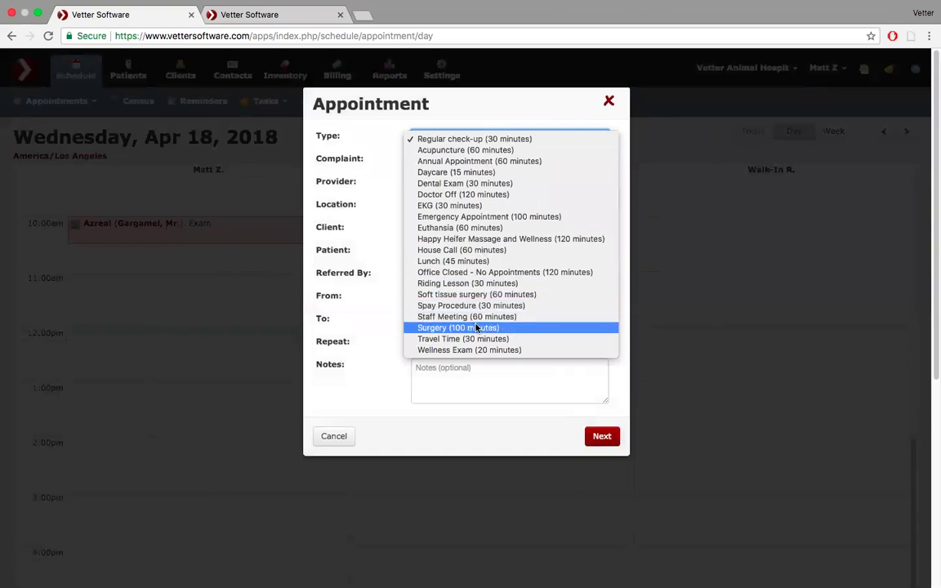
left_click(481, 327)
left_click(477, 162)
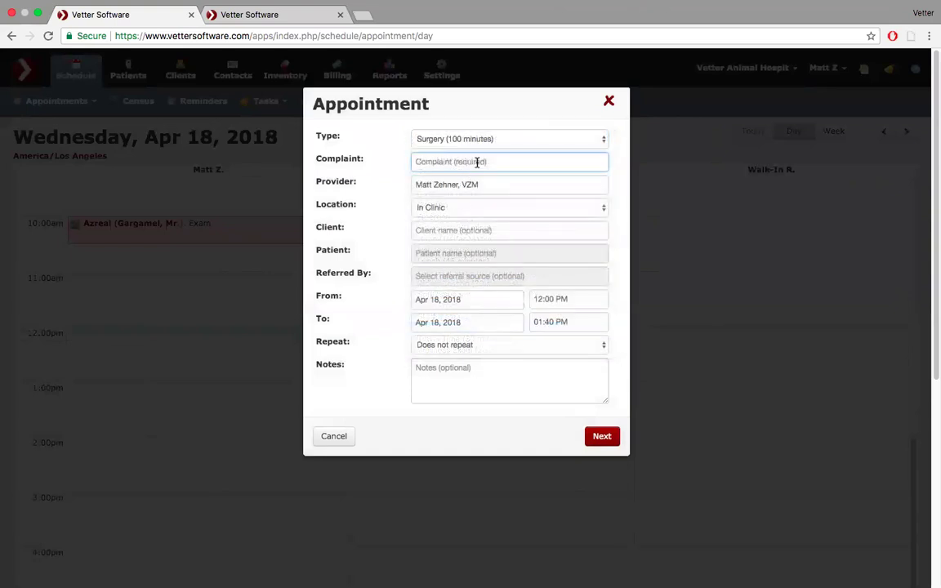
type("surgery")
key("Tab")
key("Tab")
- Select the existing client from search and choose Rocco as the patient
type("ka")
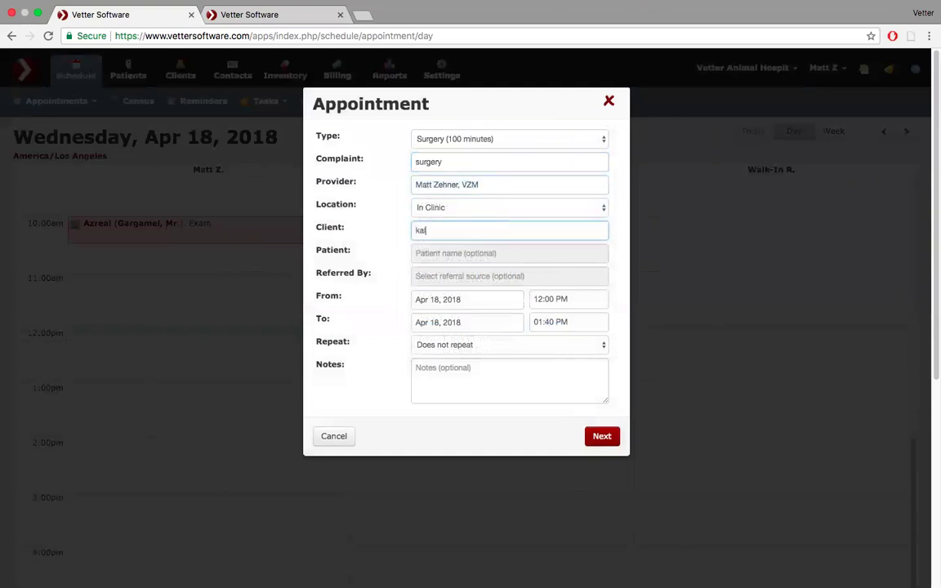
key("BackSpace")
type("la")
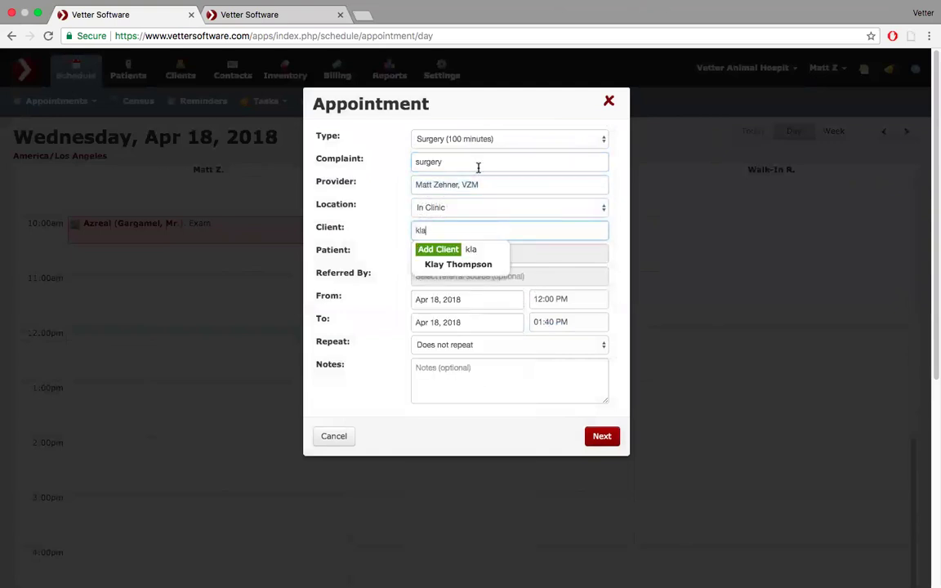
left_click(476, 265)
left_click(482, 253)
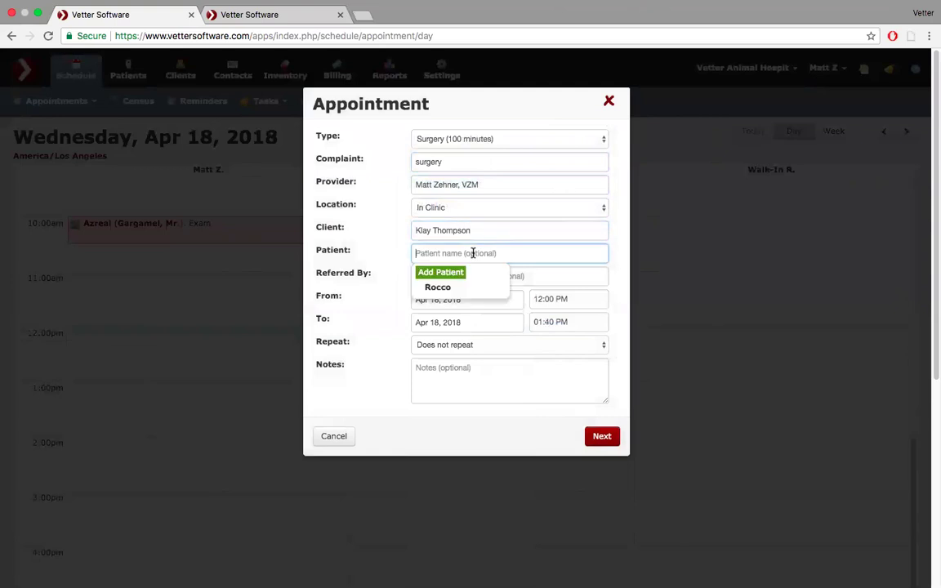
left_click(423, 290)
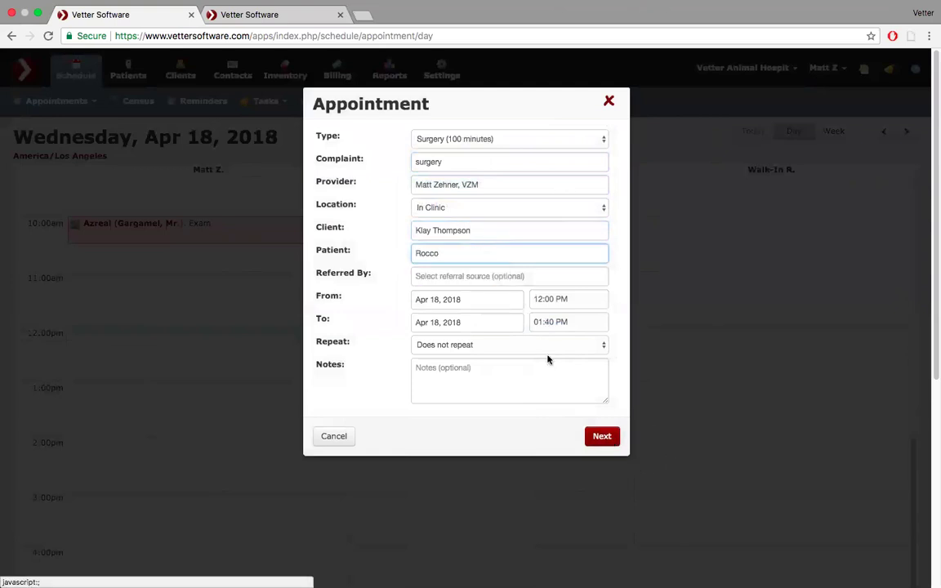
- Pick the suggested doctor as referral source and continue to Client Information
left_click(545, 276)
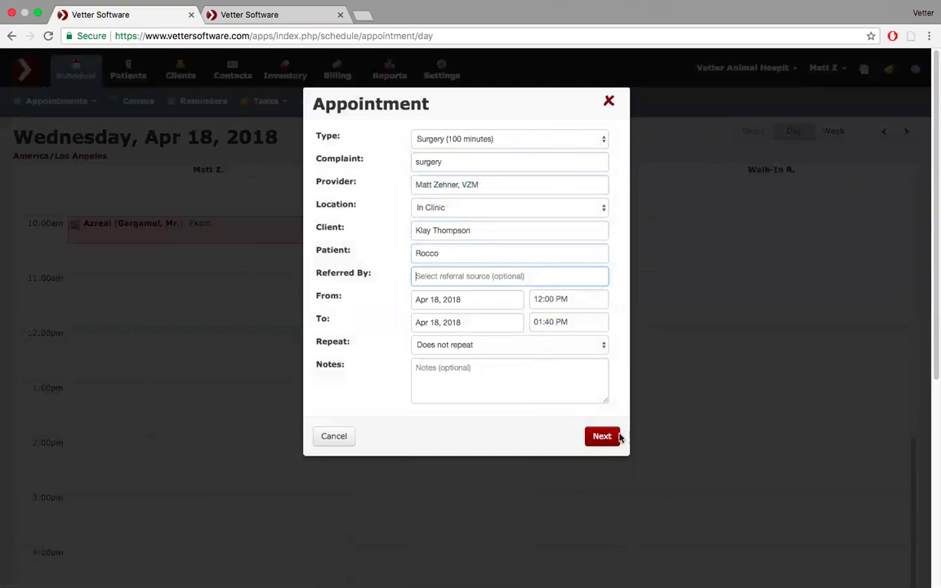
type("dr. seu")
left_click(473, 320)
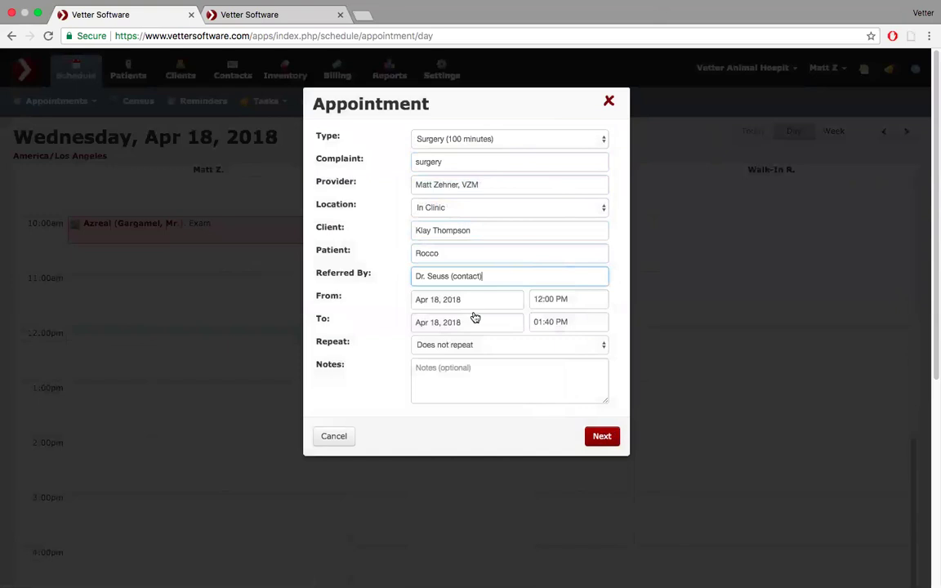
left_click(602, 437)
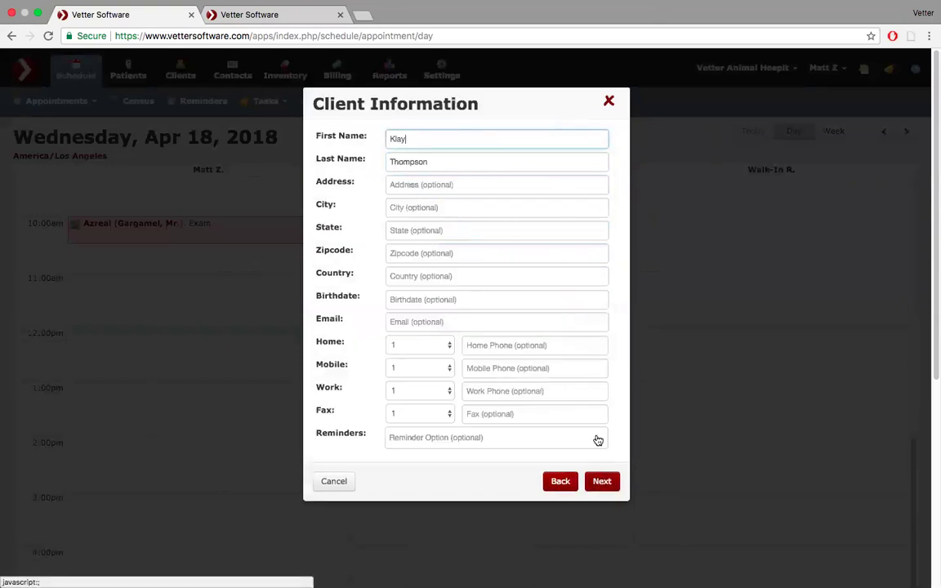
- Save Rocco's 12:00–1:40 PM surgery appointment, leaving the confirmation method on Email
left_click(606, 482)
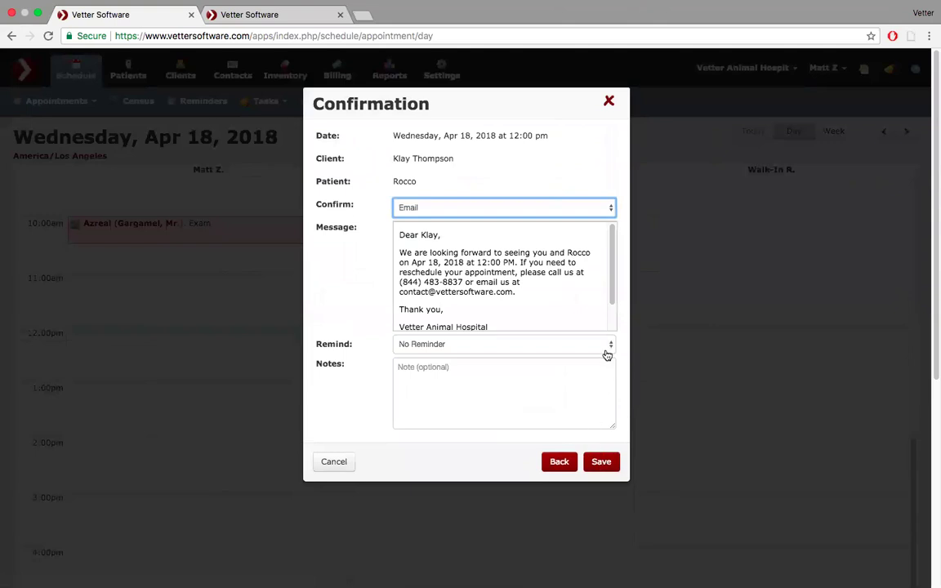
left_click(557, 462)
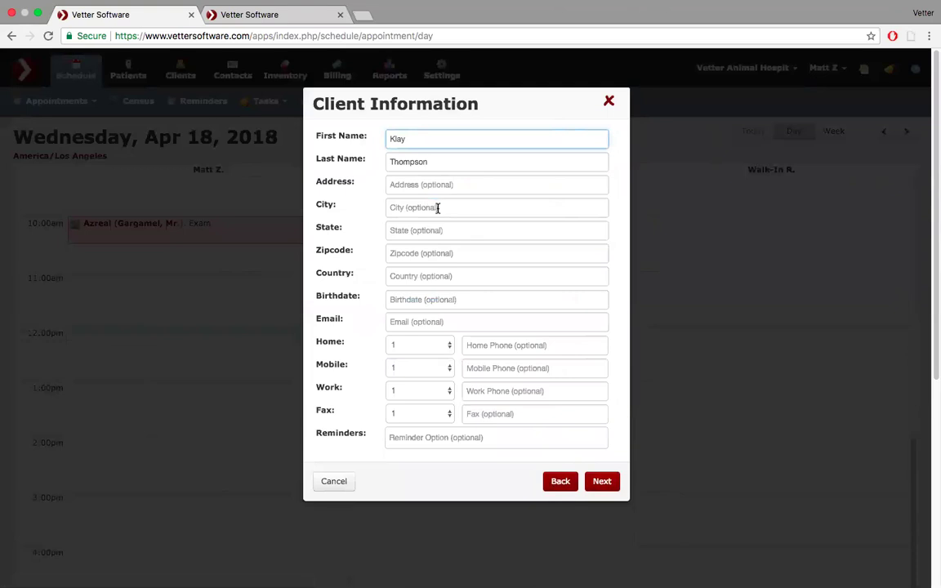
left_click(596, 483)
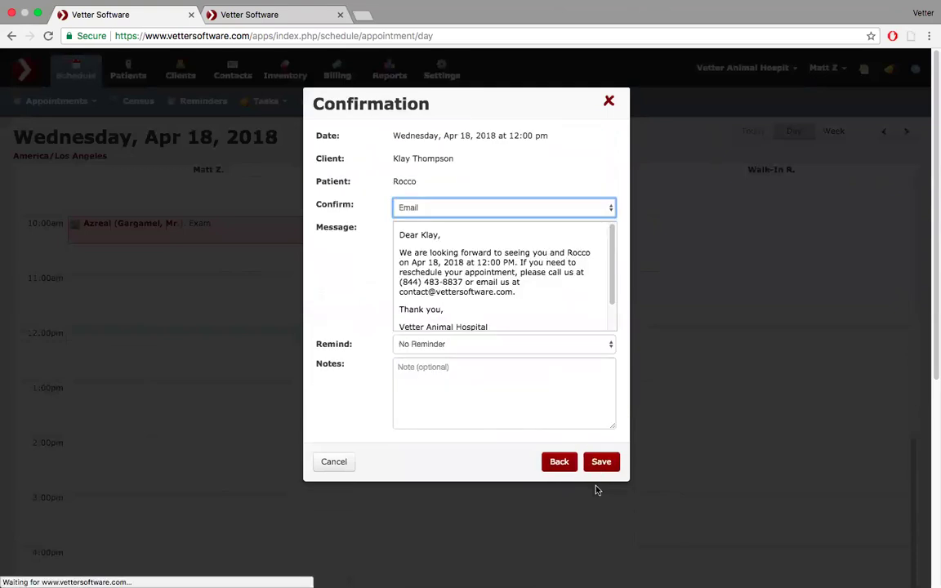
left_click(607, 209)
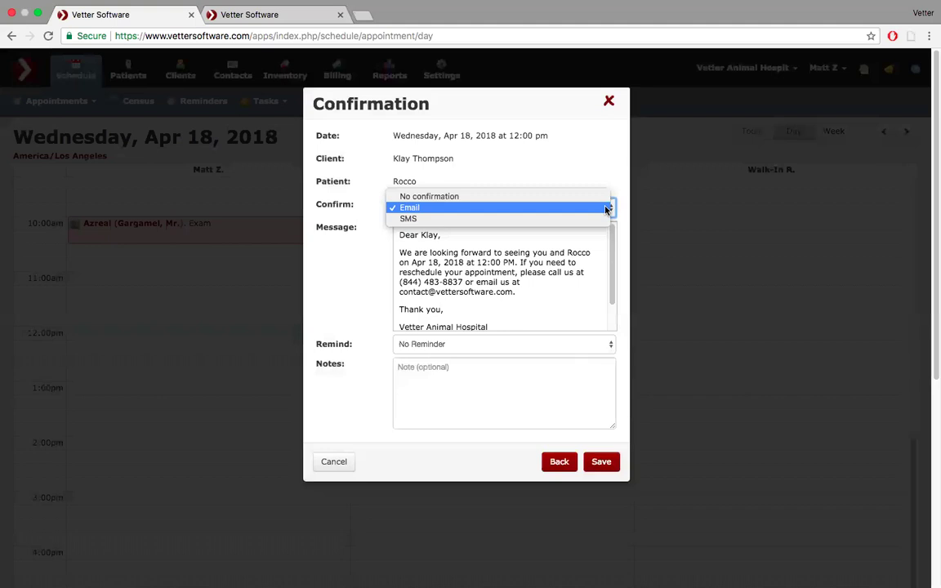
left_click(606, 209)
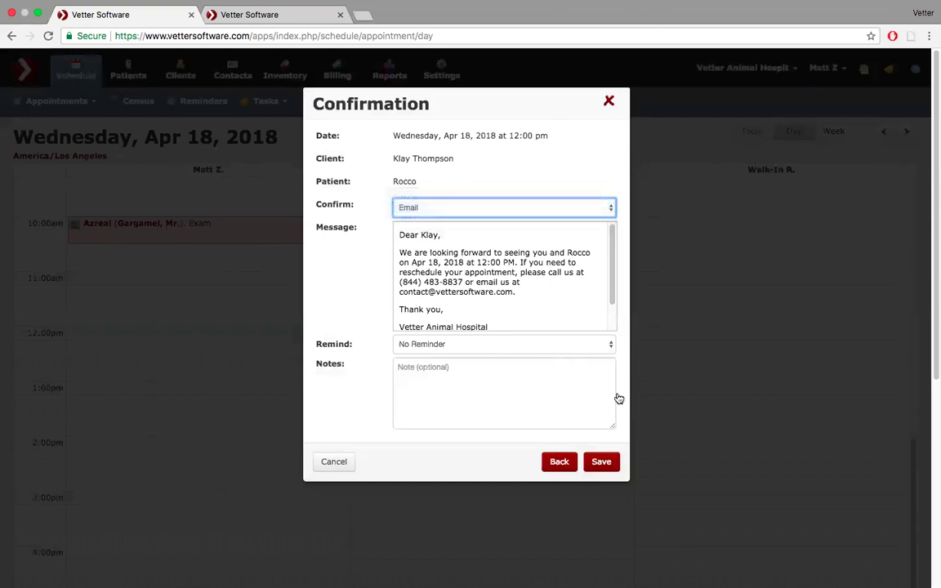
left_click(603, 462)
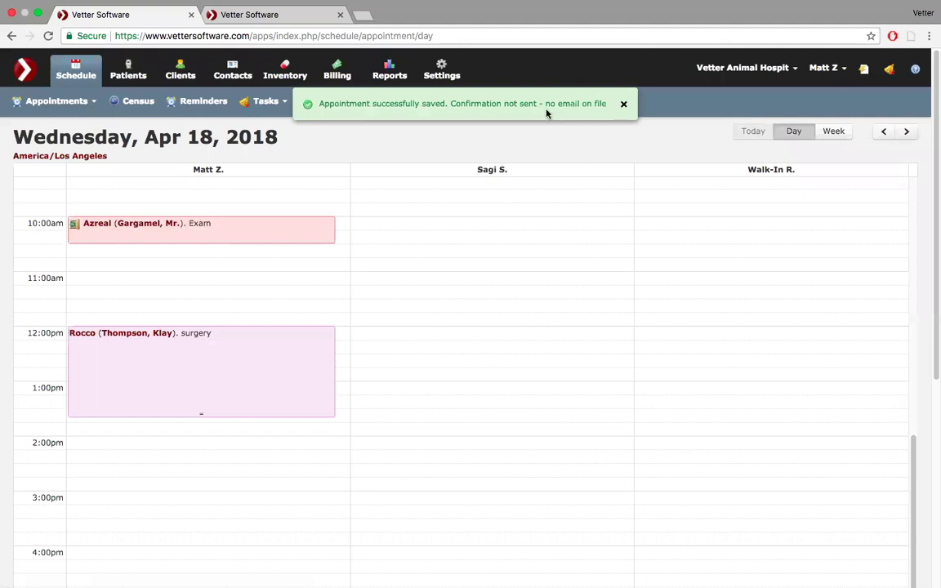
- Check in Rocco's surgery appointment with the Surgical Procedure bundle, billed to a New Estimate
left_click(228, 372)
scroll(309, 467, "down", 5)
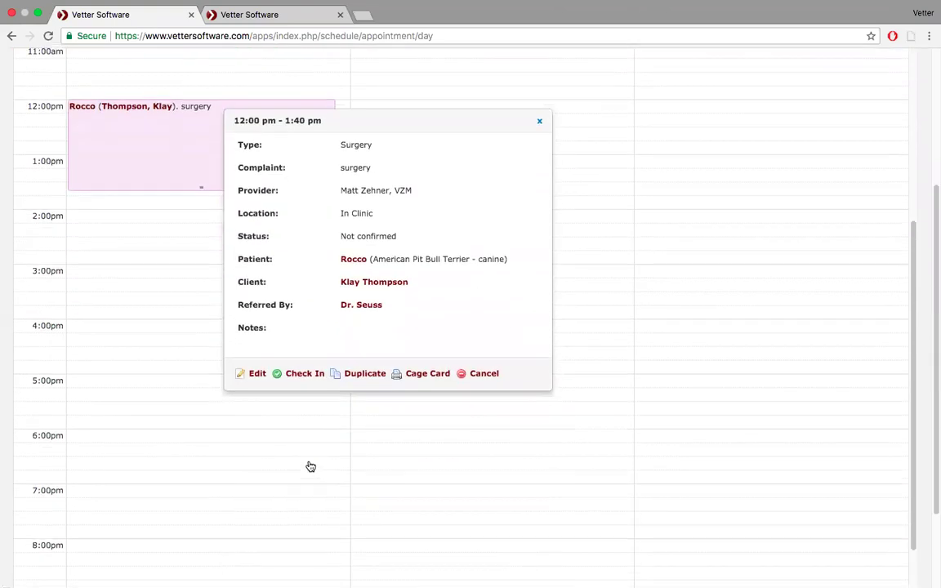
left_click(306, 375)
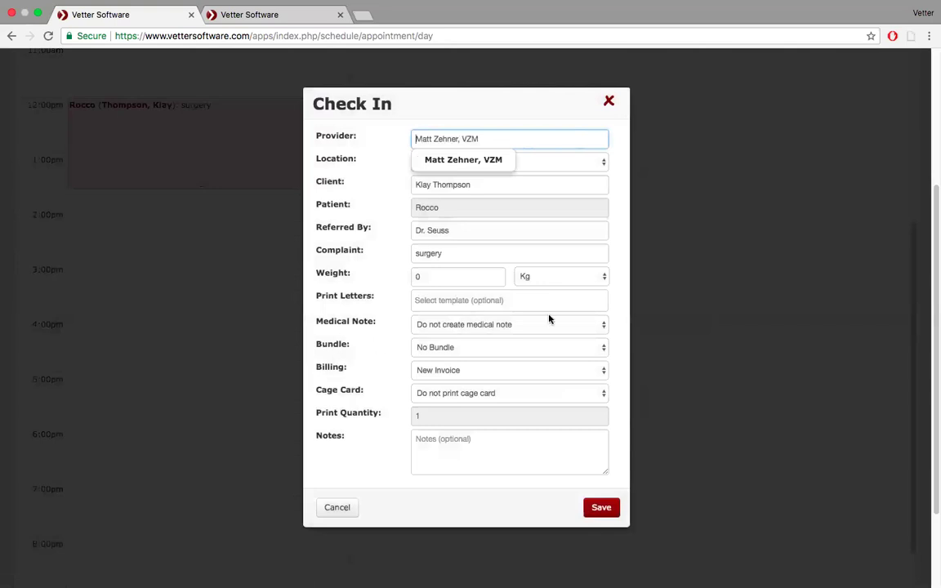
left_click(603, 350)
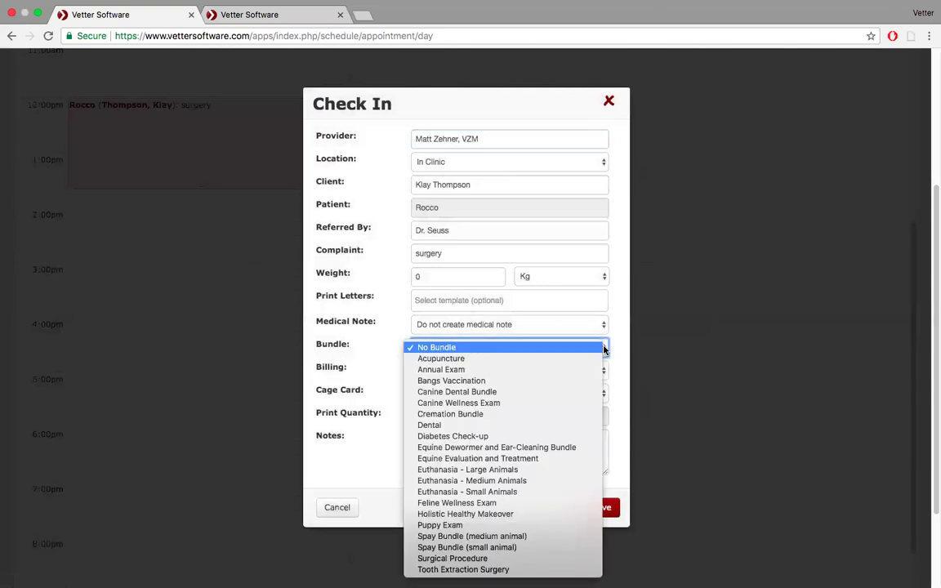
left_click(527, 561)
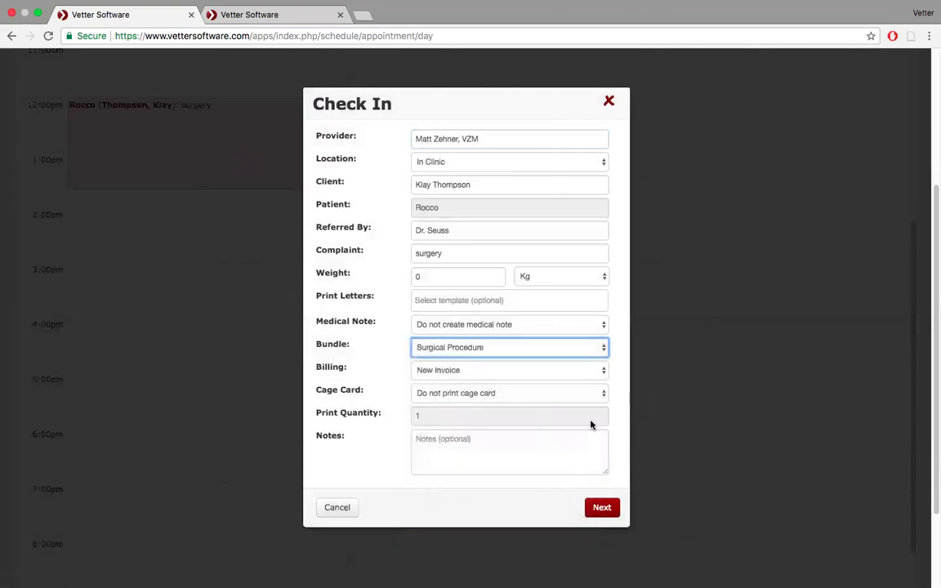
left_click(604, 370)
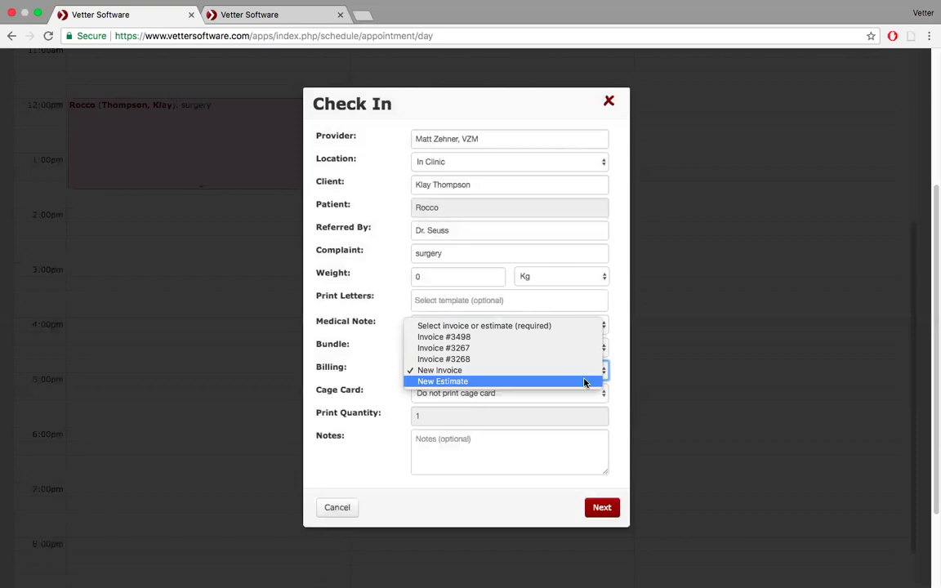
left_click(585, 382)
left_click(602, 507)
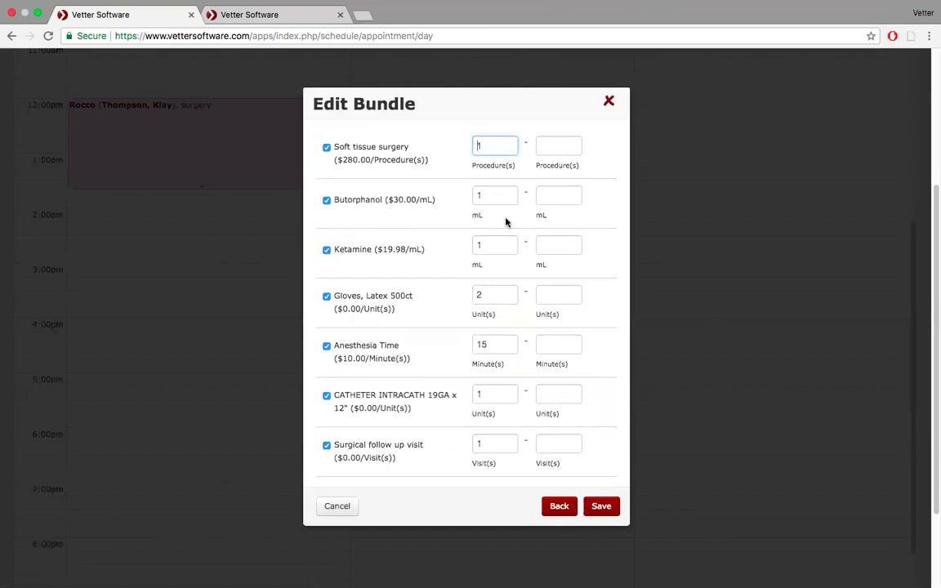
- Set high quantities of 2 for Soft tissue surgery, Ketamine and Butorphanol, and 30 minutes of Anesthesia Time, then save
left_click(552, 148)
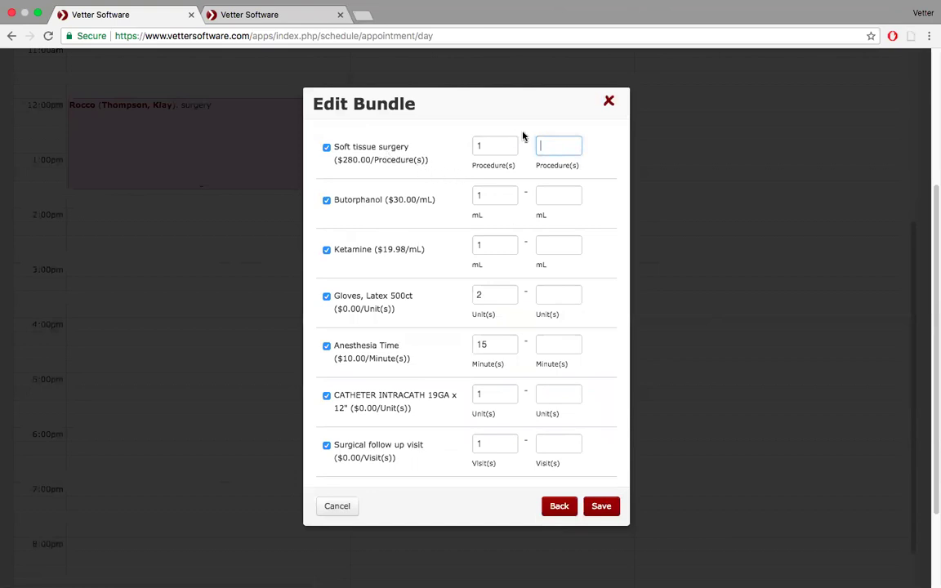
type("2")
left_click(569, 240)
type("2")
left_click(556, 194)
type("2")
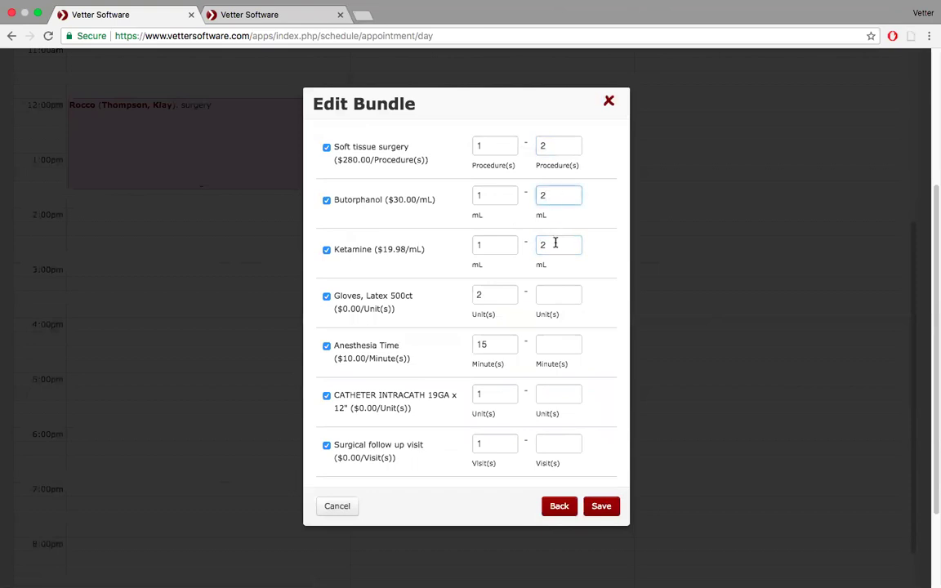
left_click(556, 343)
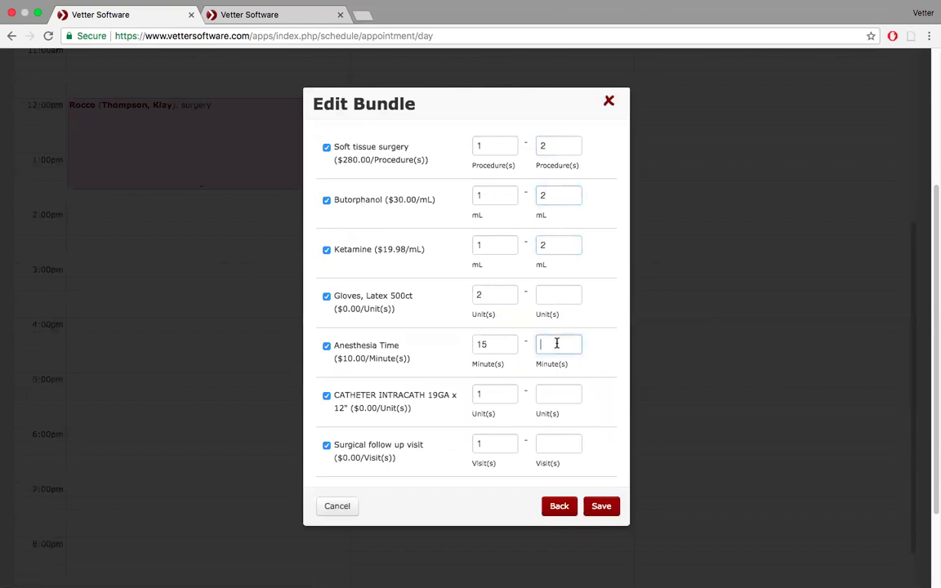
type("6")
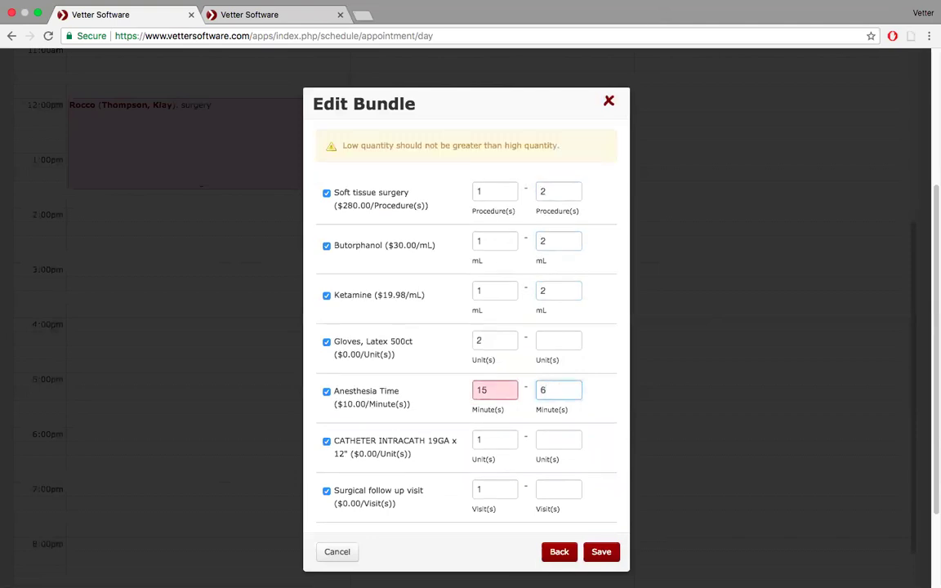
key("BackSpace")
type("30")
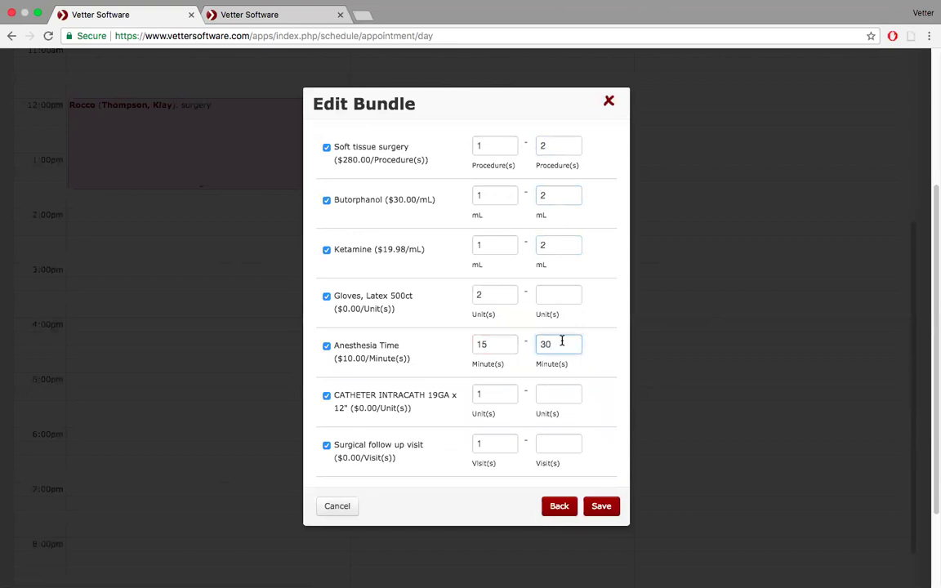
scroll(578, 396, "down", 3)
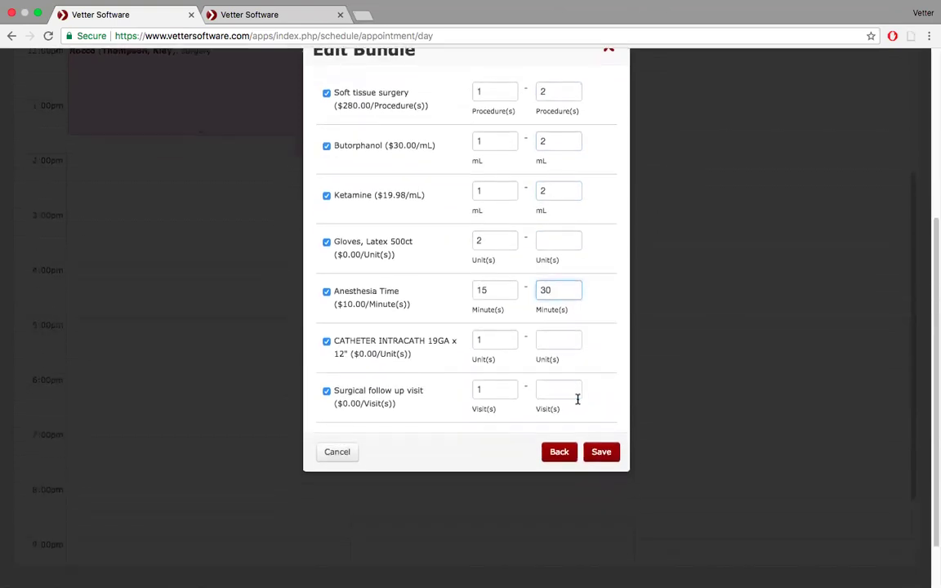
left_click(603, 452)
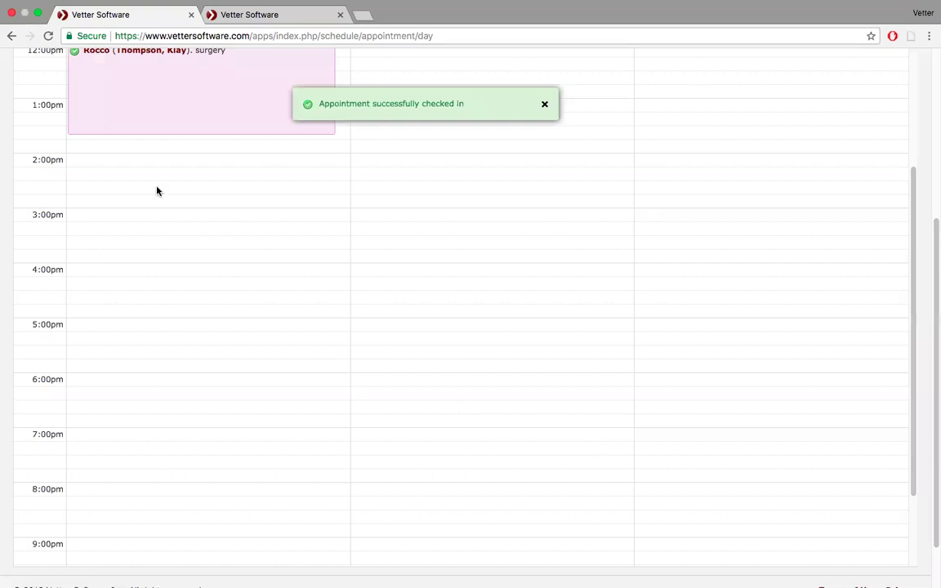
- Open Estimate #1351 from the Billing link in the checked-in appointment's popup
scroll(192, 165, "up", 1)
scroll(193, 164, "up", 2)
mouse_move(194, 161)
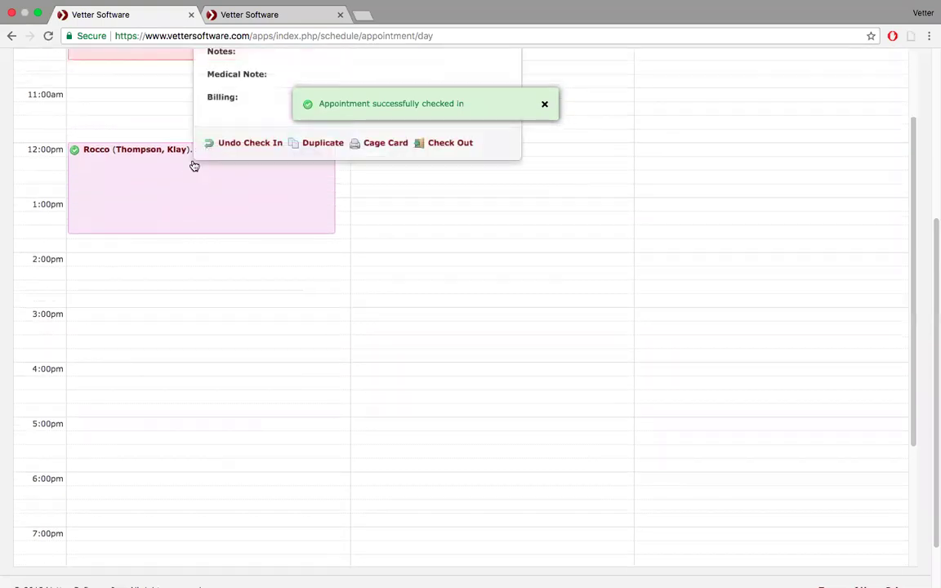
scroll(254, 99, "up", 5)
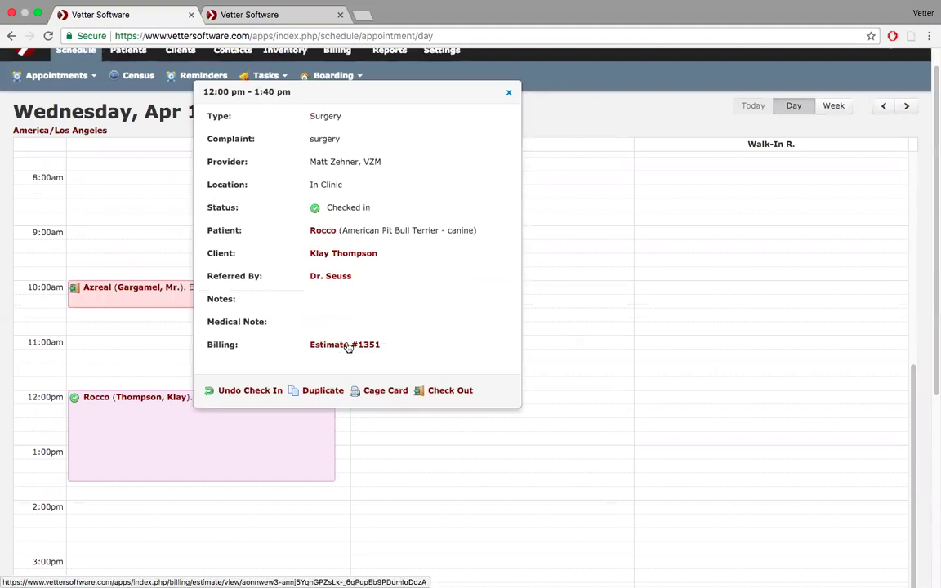
left_click(348, 346)
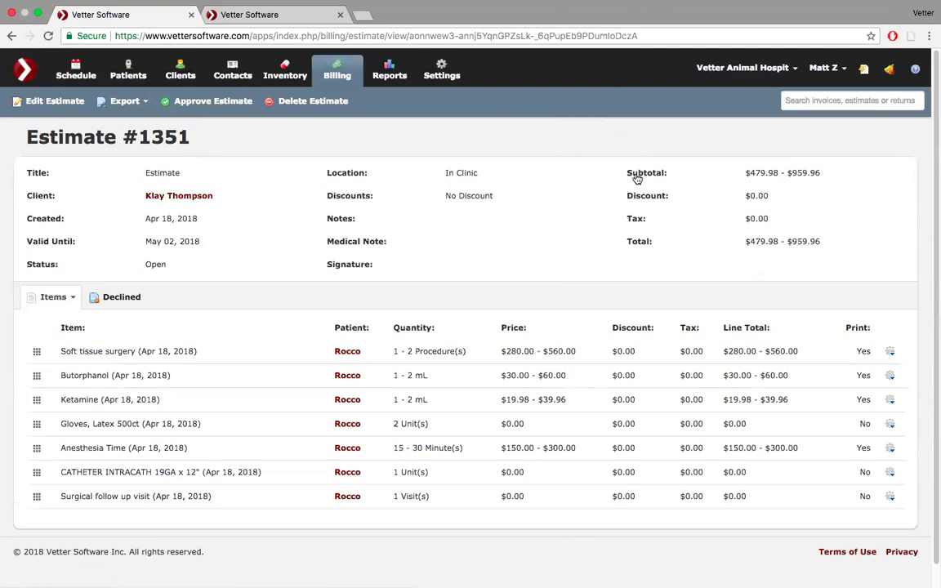
- Approve Estimate #1351 with the client's full name typed as the signature
left_click(214, 101)
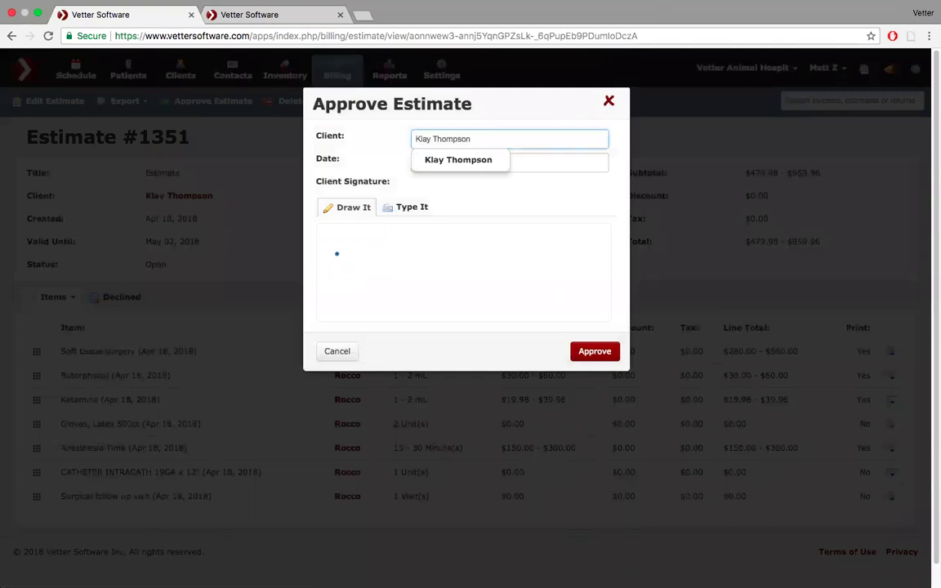
mouse_move(341, 254)
left_mouse_down()
mouse_move(358, 286)
mouse_move(381, 245)
mouse_move(391, 270)
mouse_move(424, 250)
mouse_move(482, 257)
left_mouse_up()
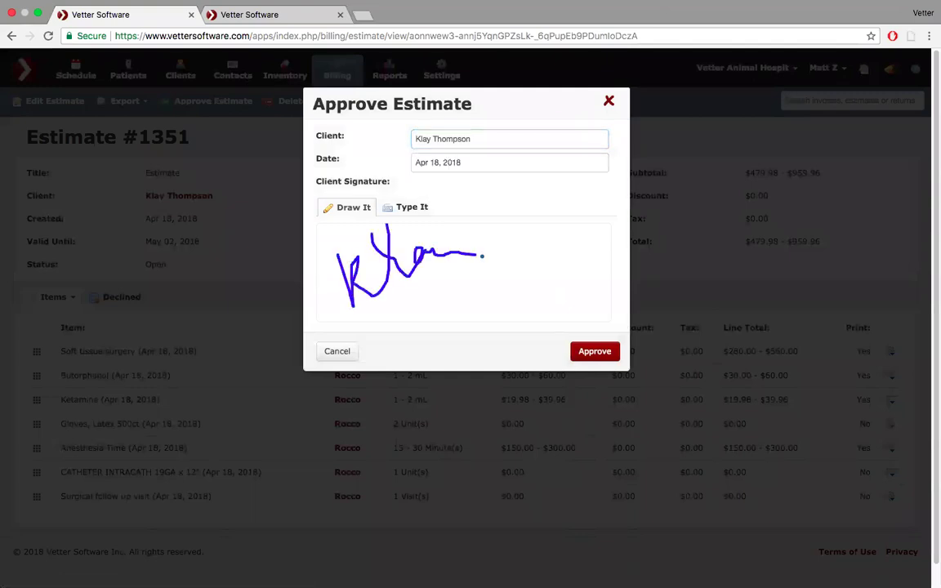
left_click(417, 207)
type("Kaly")
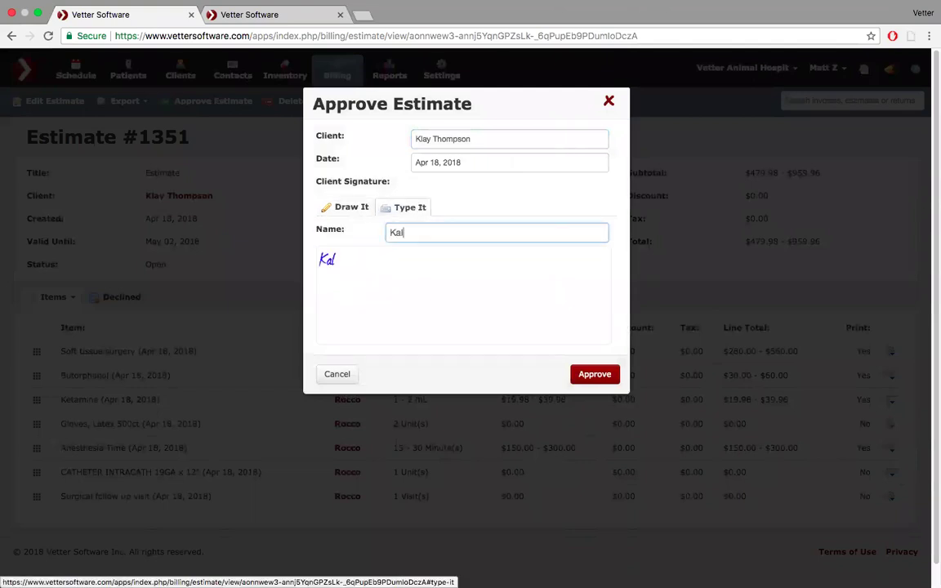
key("BackSpace")
key("BackSpace")
key("BackSpace")
type("lay Tho")
key("BackSpace")
key("BackSpace")
key("BackSpace")
key("BackSpace")
type("Thompson")
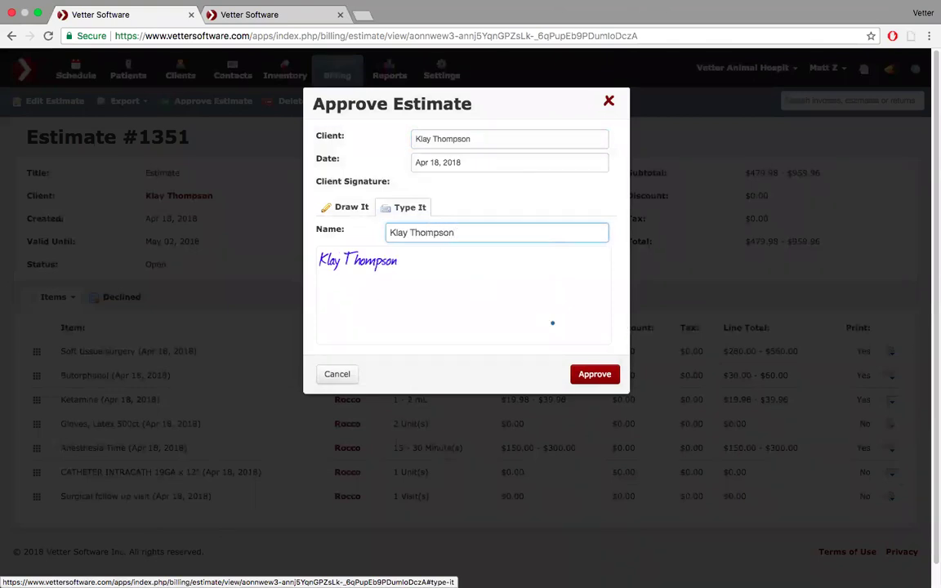
left_click(595, 376)
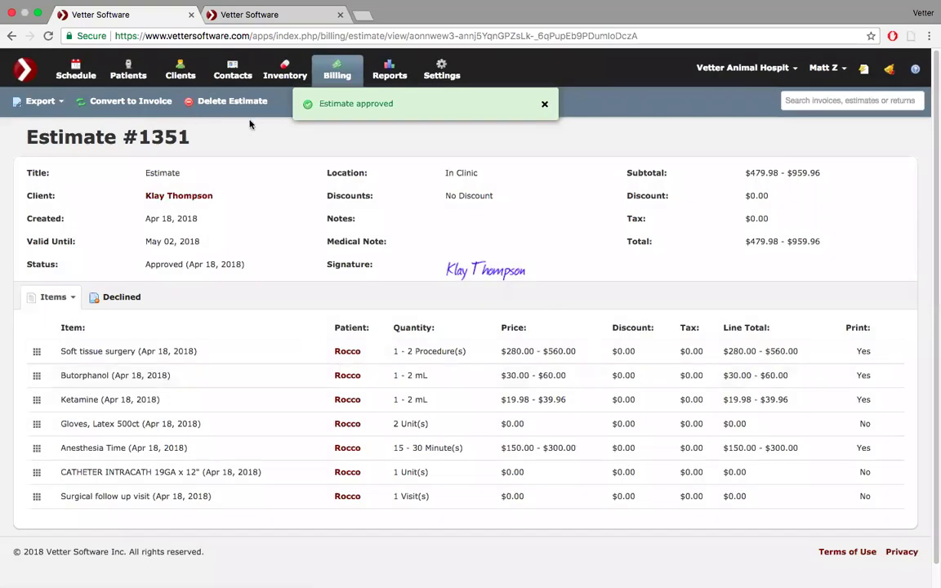
left_click(53, 106)
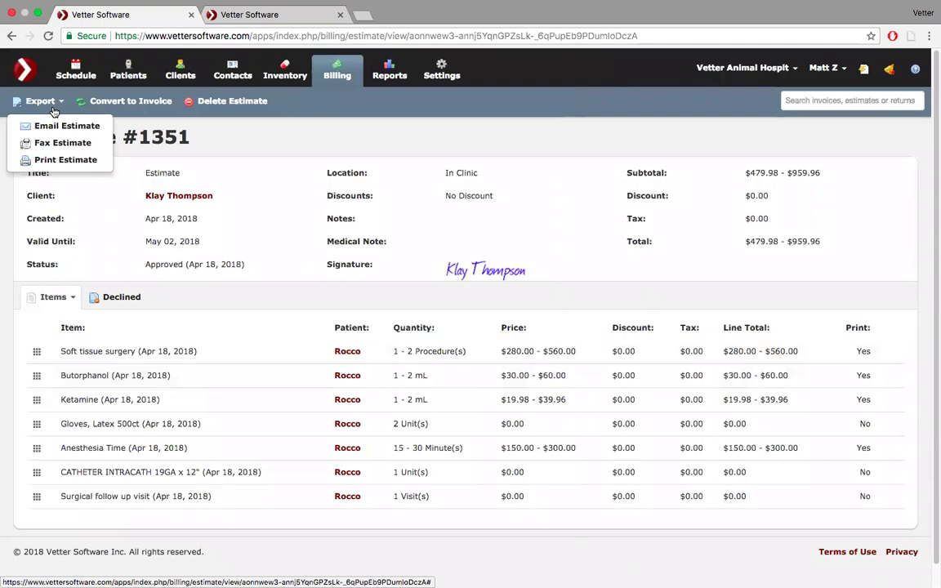
- Convert Estimate #1351 into an invoice using the high price range, totalling $959.96
left_click(123, 102)
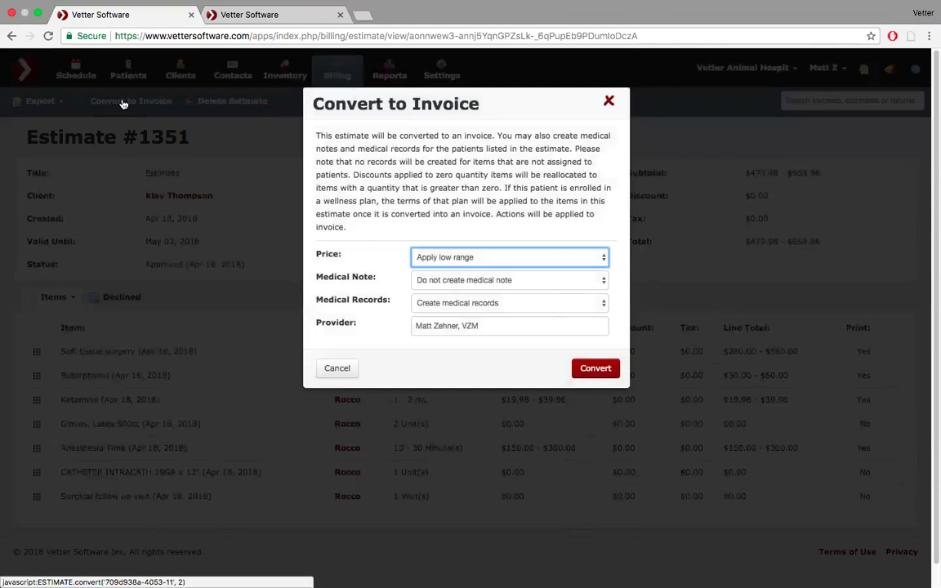
left_click(600, 260)
left_click(582, 272)
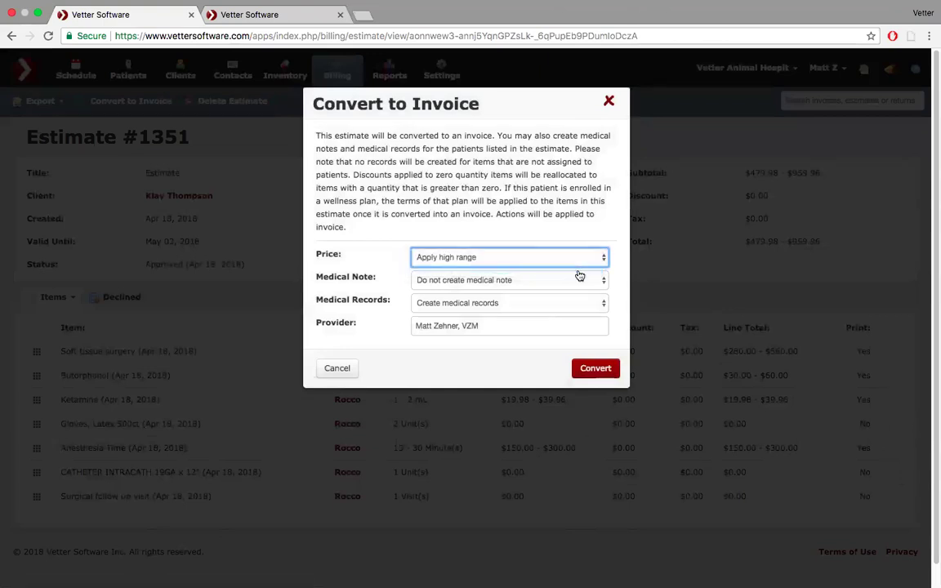
left_click(597, 368)
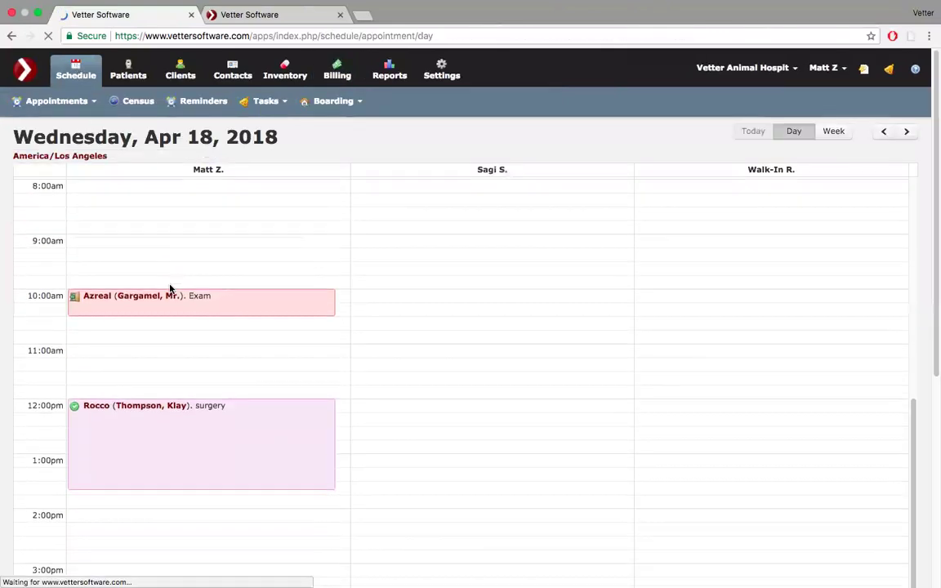
- Open Invoice #3546 from the Billing row of Rocco's surgery appointment popover
left_click(191, 405)
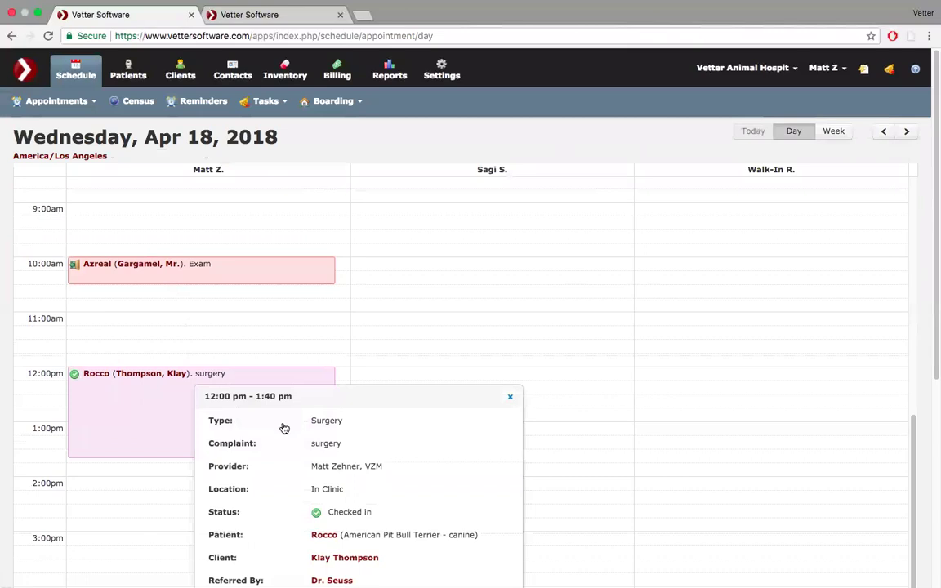
scroll(284, 429, "down", 2)
scroll(284, 429, "down", 2)
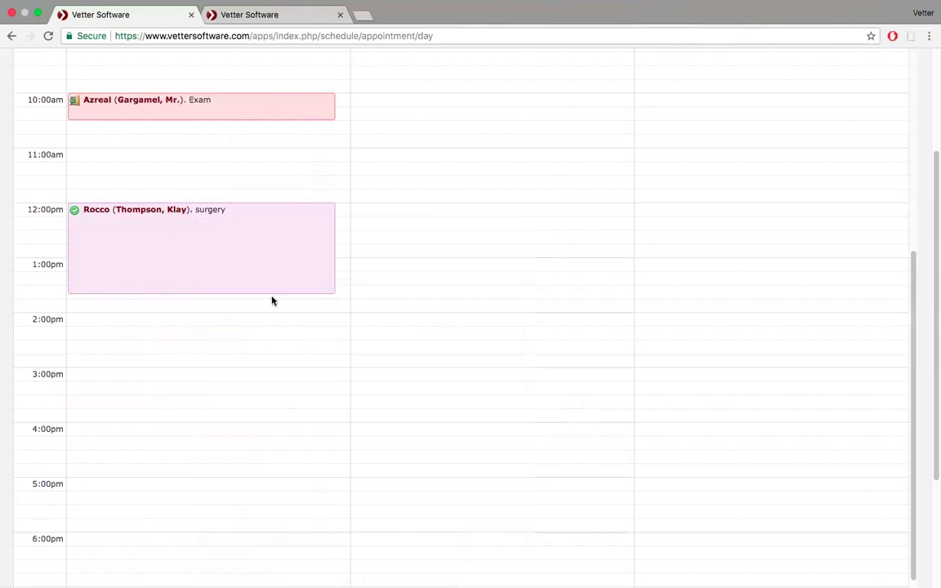
mouse_move(253, 250)
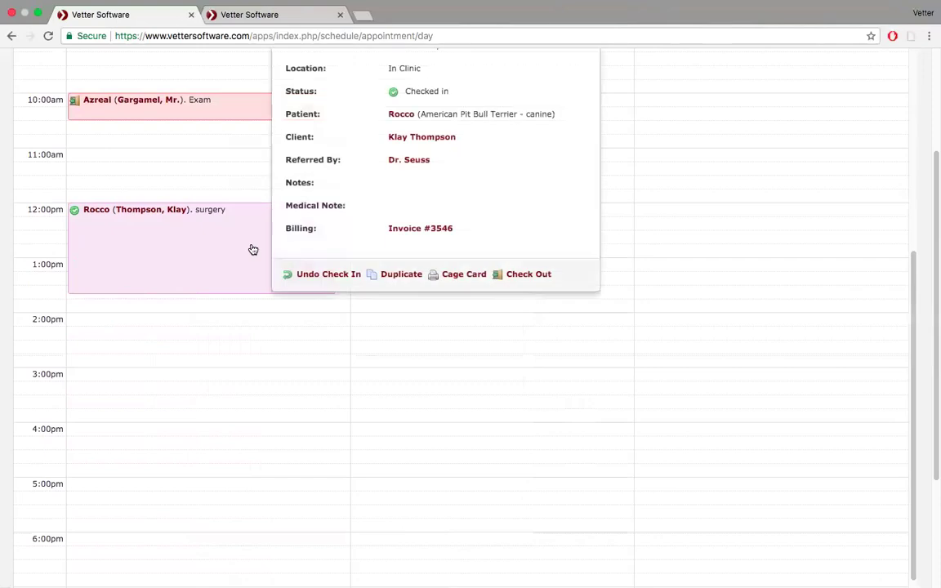
left_click(424, 232)
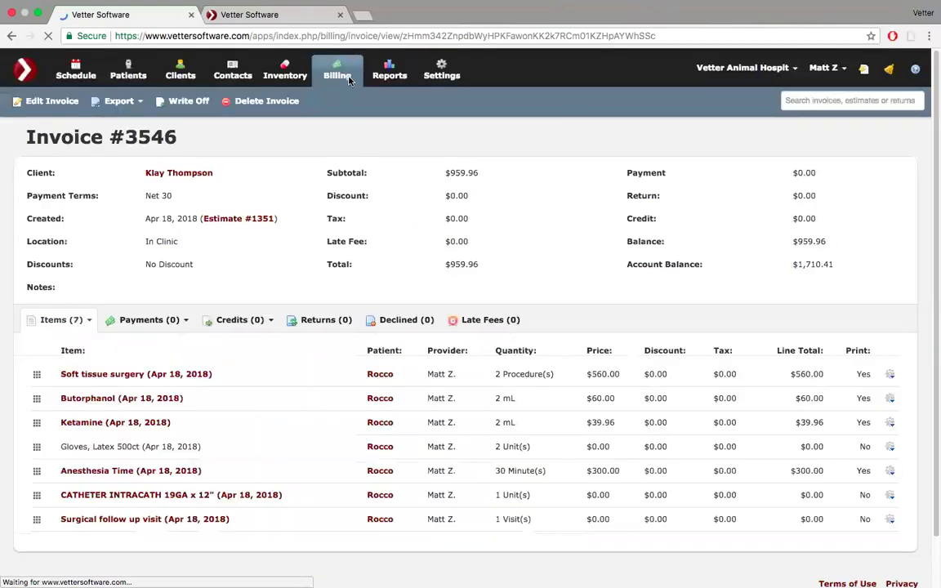
- Change the Soft tissue surgery line quantity from 2 to 1.5 ($420.00) and save
left_click(340, 17)
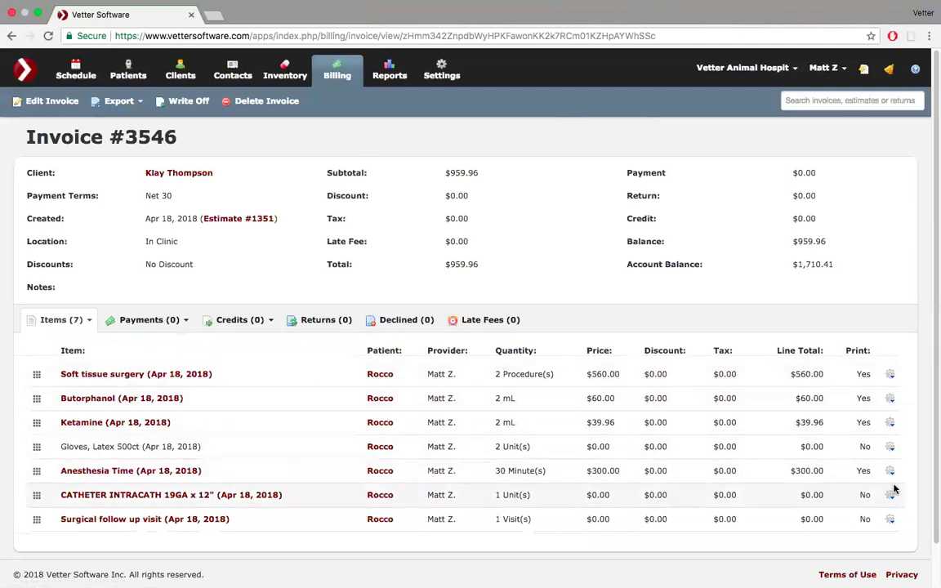
left_click(889, 374)
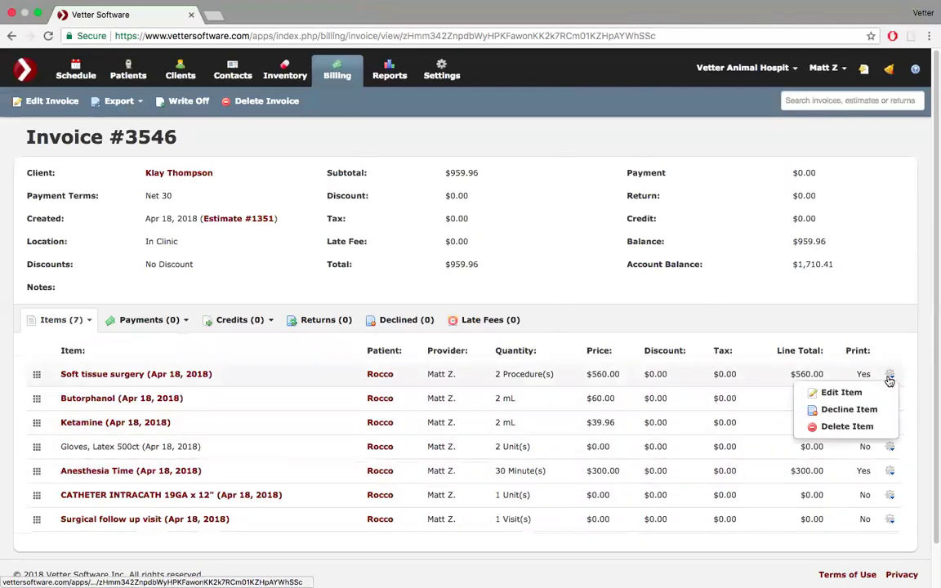
left_click(842, 393)
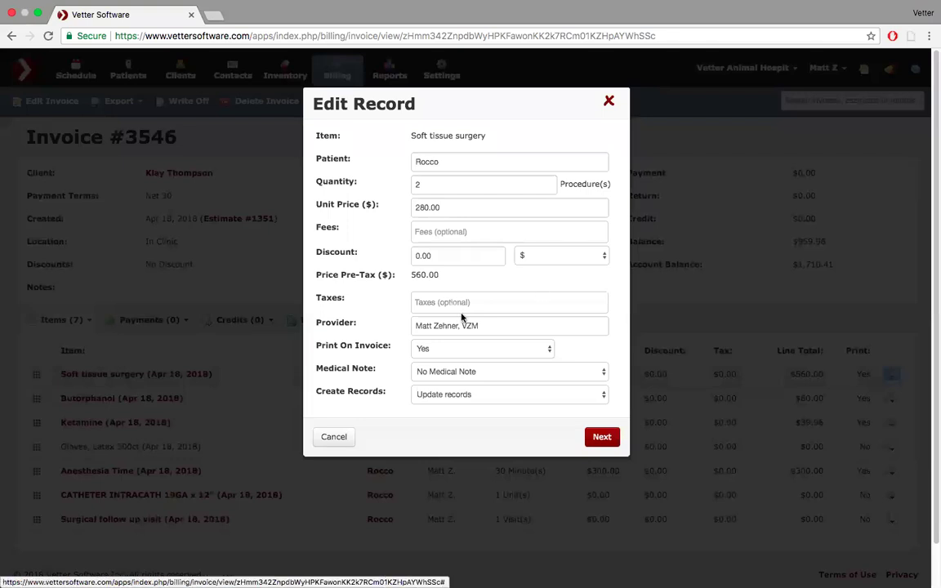
left_click(426, 185)
double_click(426, 185)
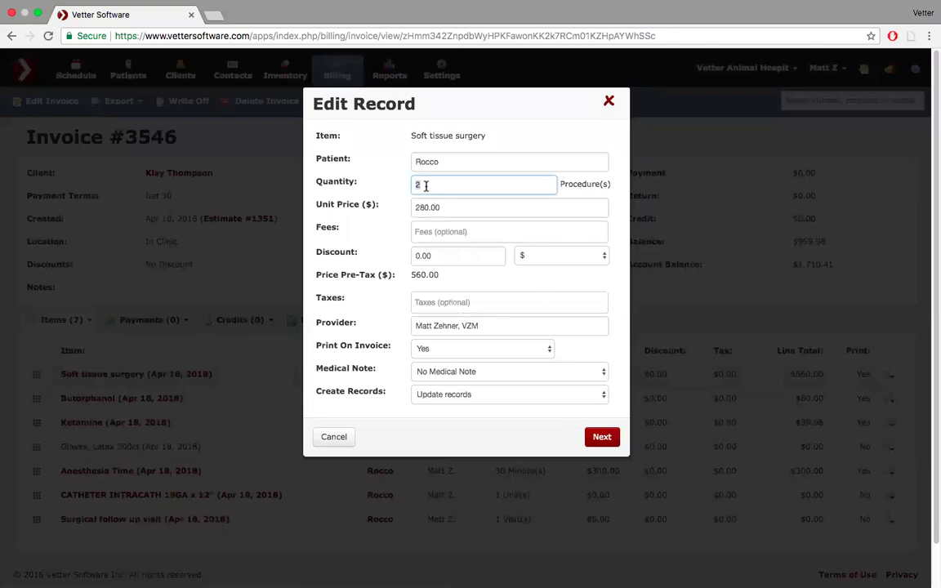
type("1.5")
left_click(601, 438)
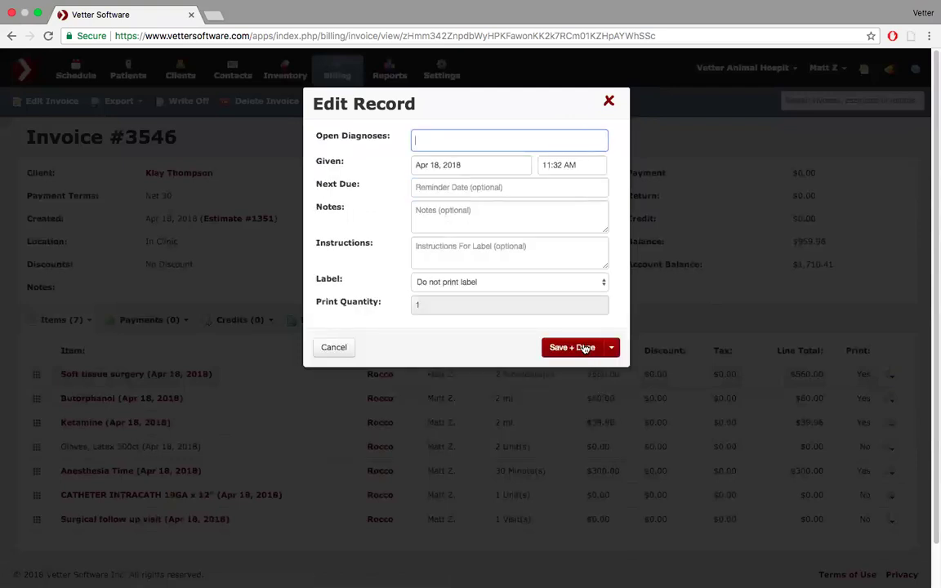
left_click(583, 348)
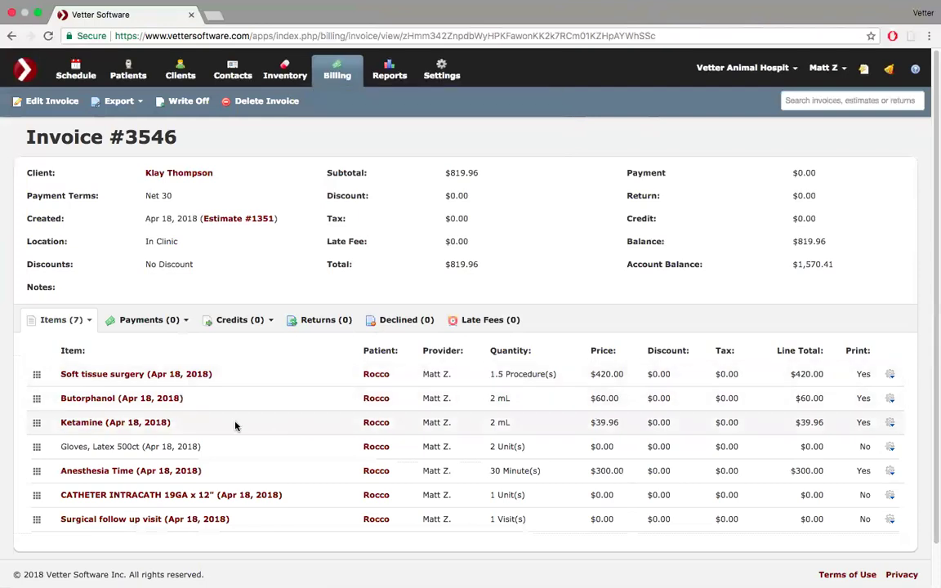
- Switch Invoice #3546 into edit mode and dismiss the client suggestion, reviewing its $819.96 totals
scroll(236, 425, "down", 1)
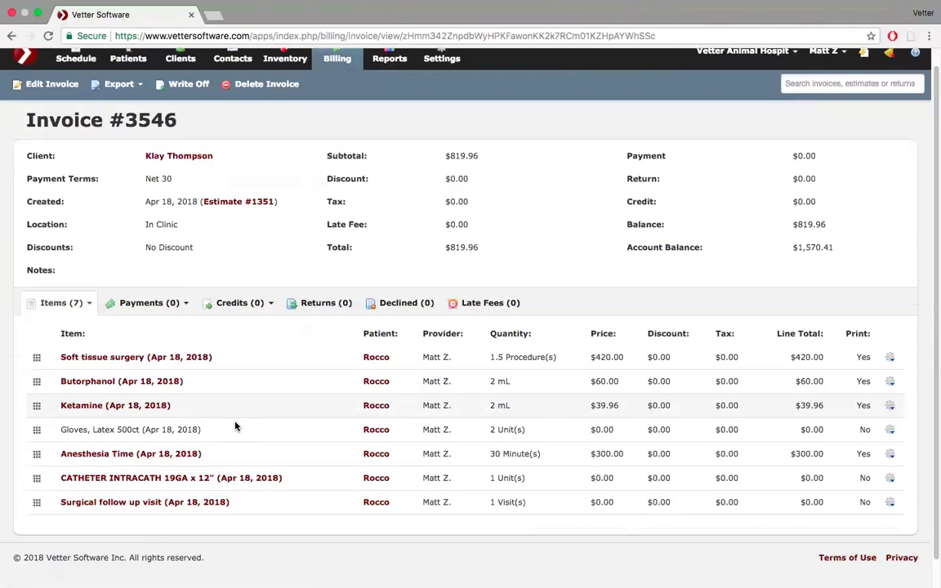
left_click(51, 85)
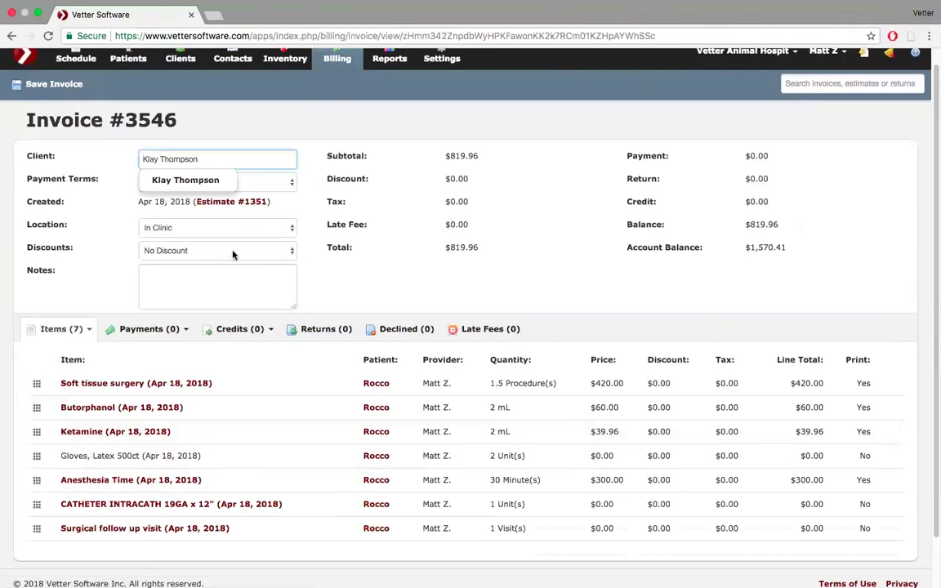
left_click(310, 198)
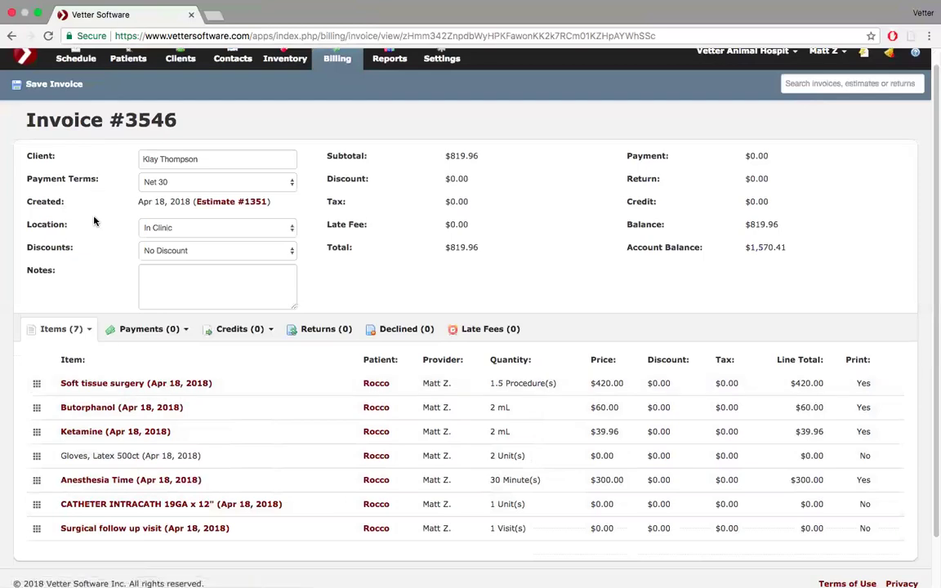
scroll(93, 197, "down", 2)
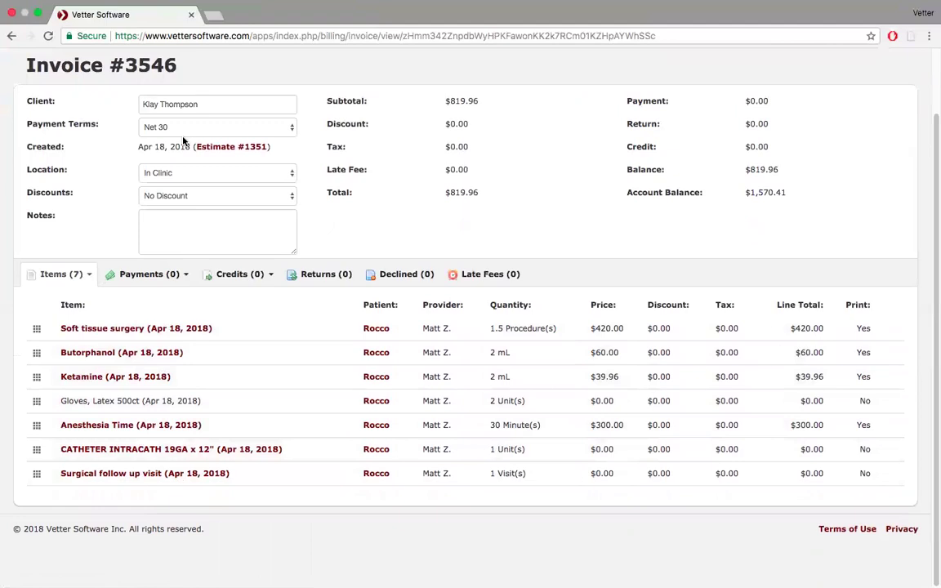
scroll(165, 122, "up", 2)
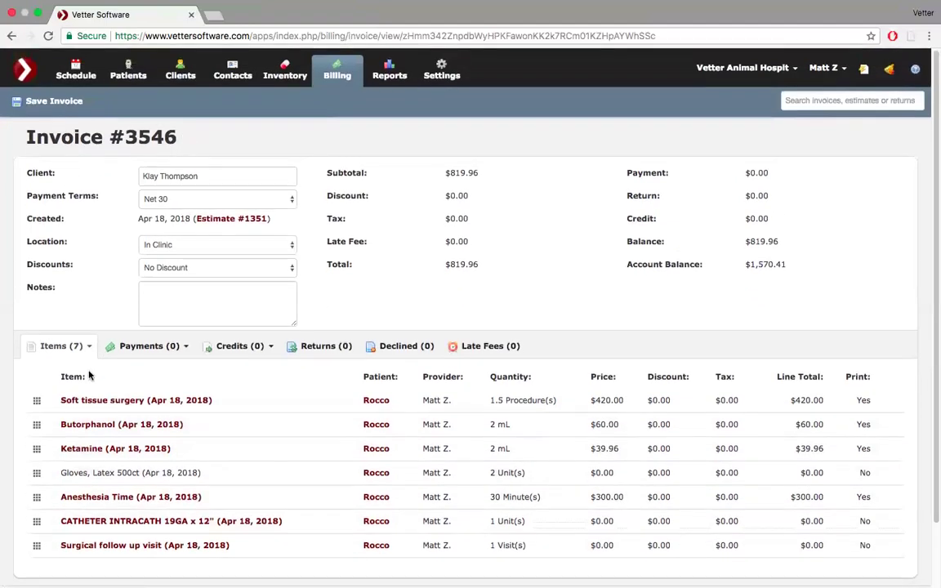
scroll(90, 368, "down", 2)
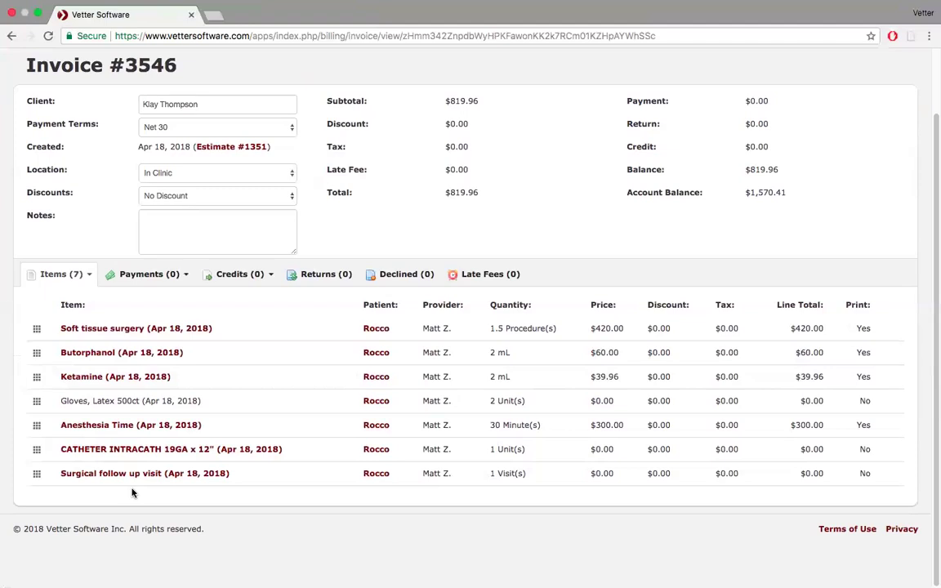
scroll(133, 493, "up", 3)
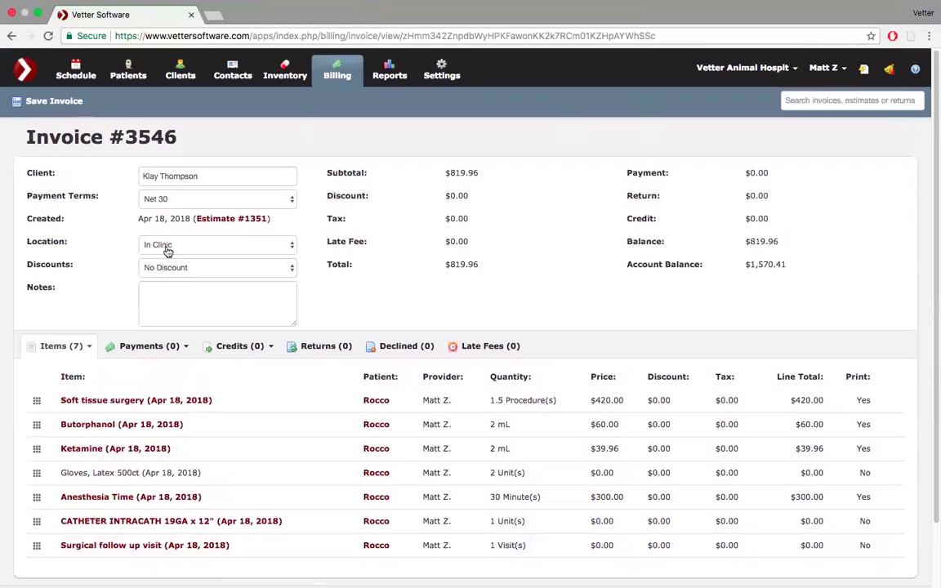
- Choose the Golden State Warriors Fan Discount (15%) and save the invoice at $696.97
left_click(270, 268)
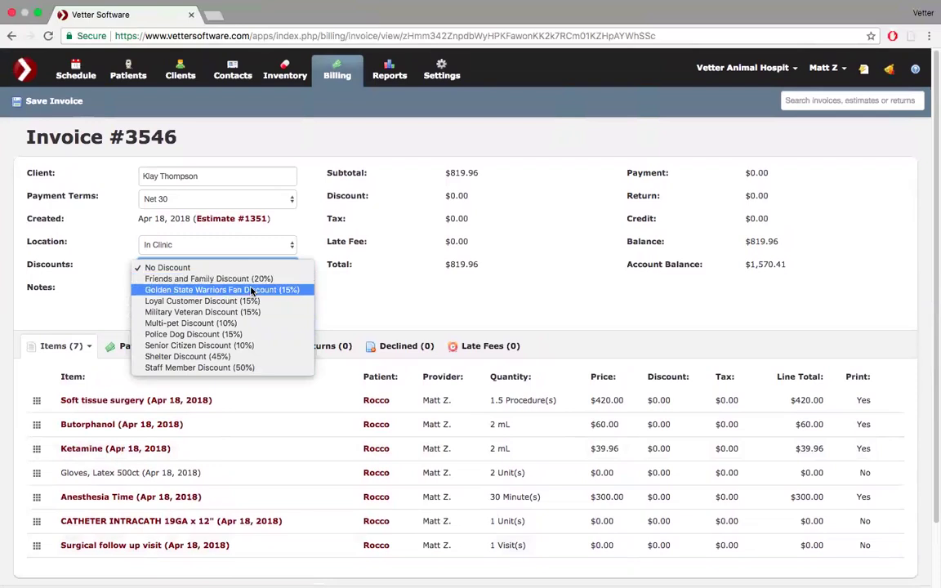
left_click(238, 290)
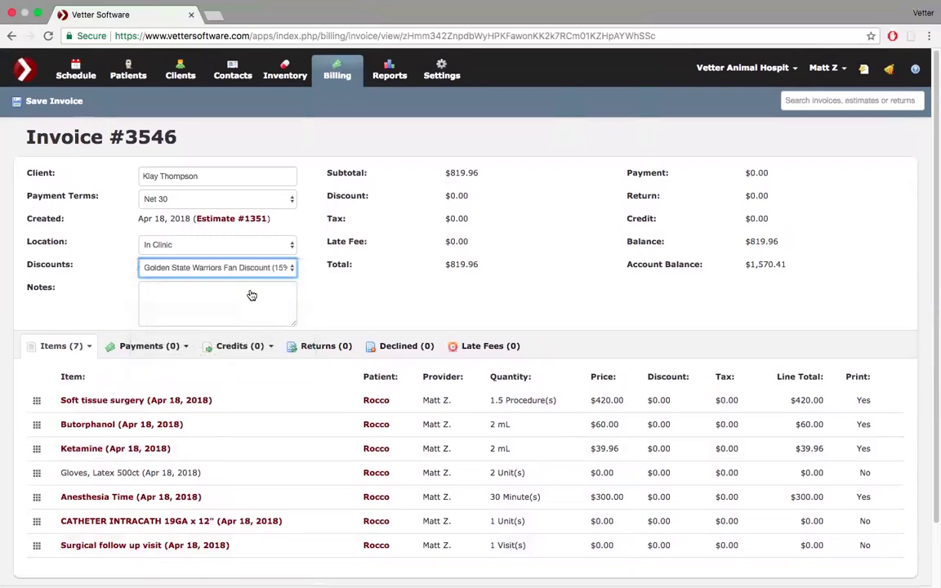
left_click(57, 101)
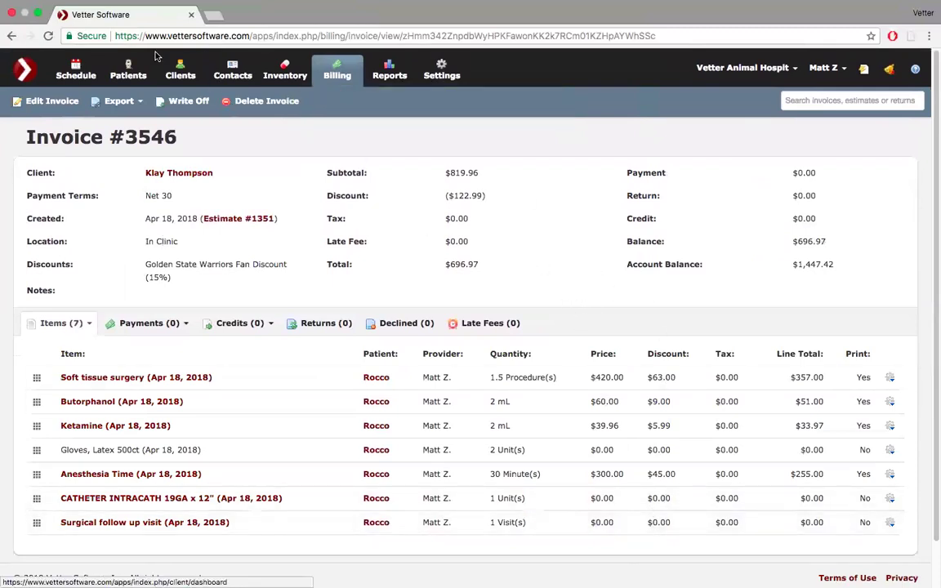
- Go to the Billing Dashboard showing invoice #3546 at $696.97, then exit full screen
left_click(337, 71)
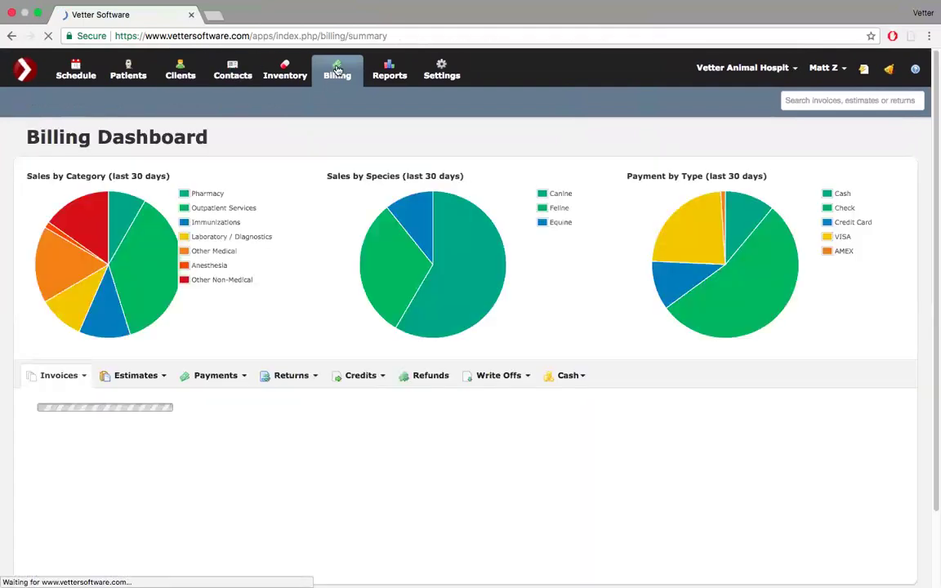
mouse_move(56, 10)
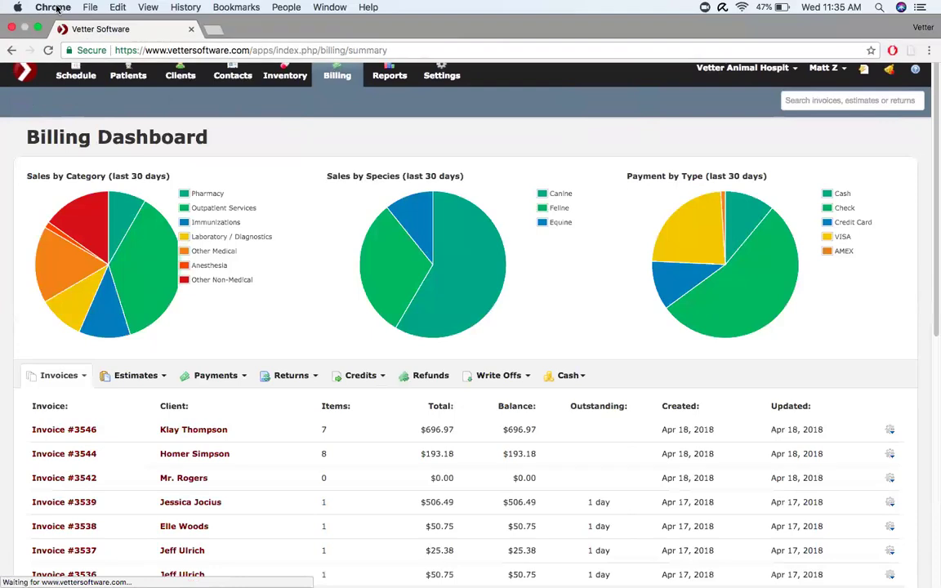
left_click(38, 28)
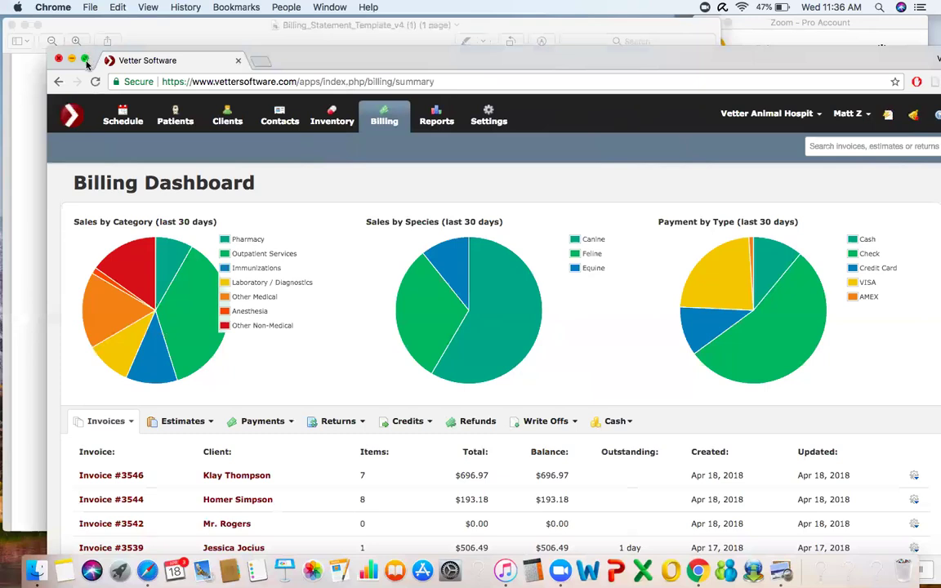
left_click(85, 62)
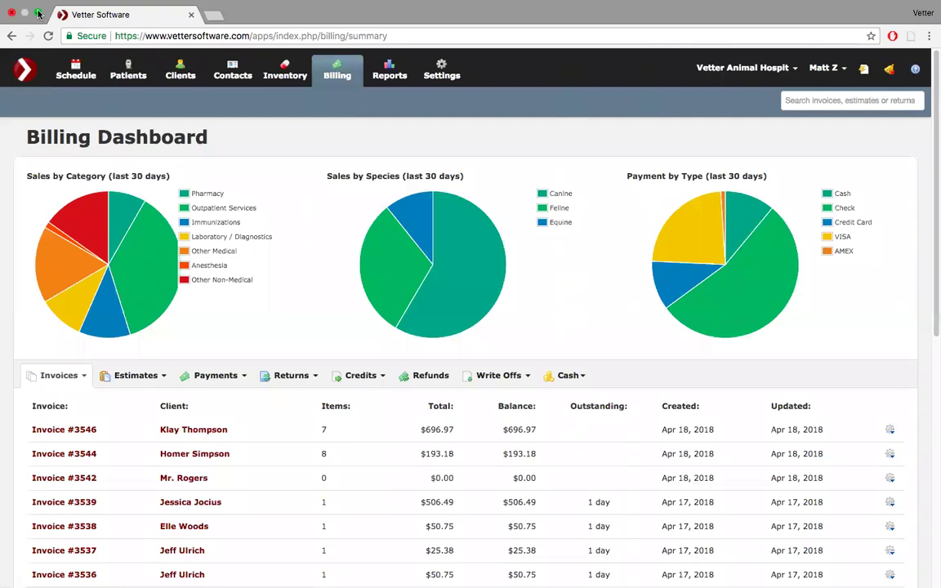
left_click(38, 14)
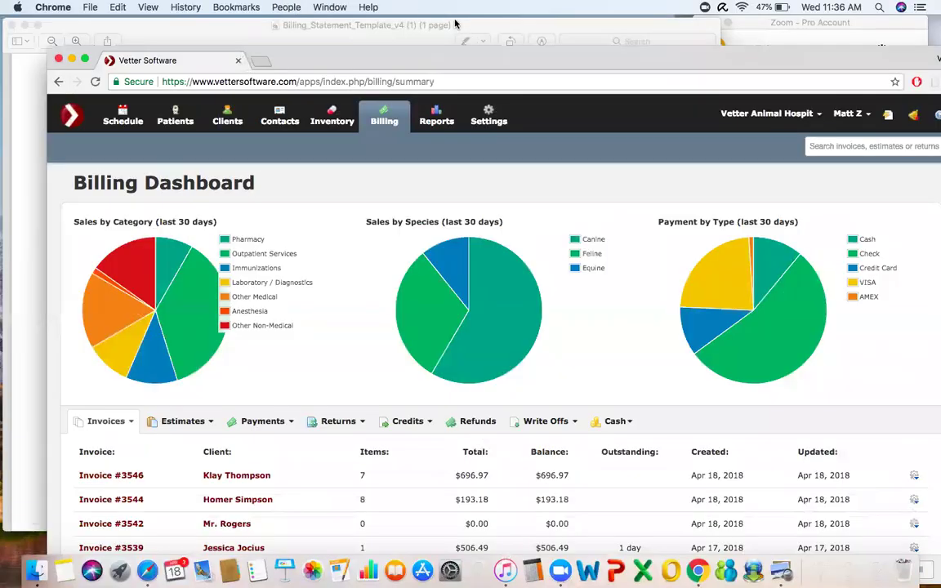